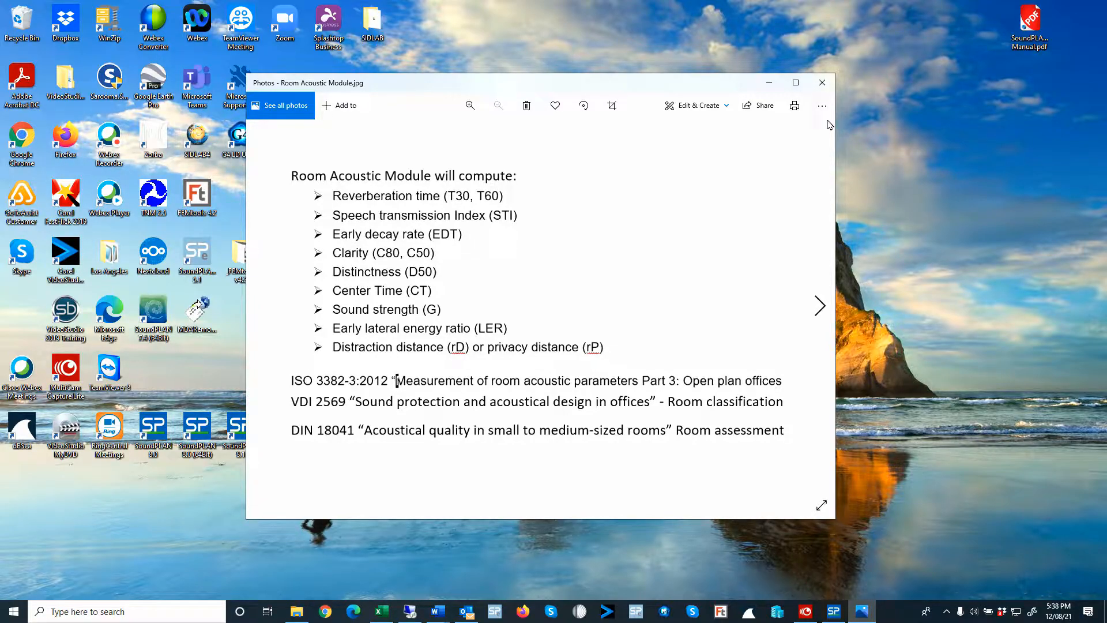
Look up the indoor_and_room_acoustics.zip demo project among the downloadable demos in SoundPLAN Manager, without downloading it
click(770, 82)
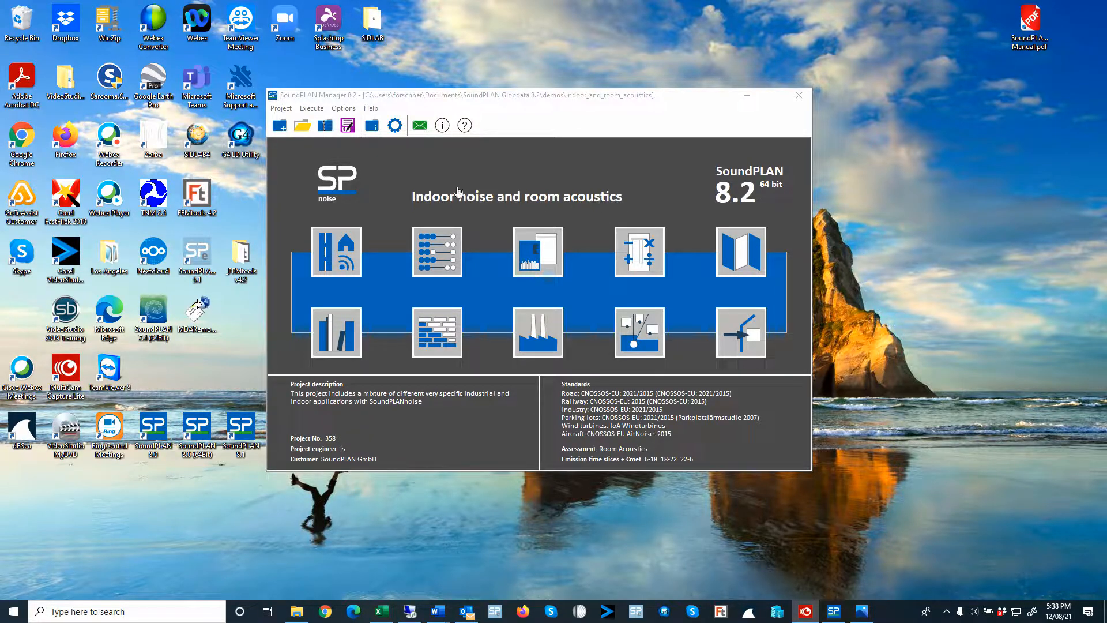
click(373, 110)
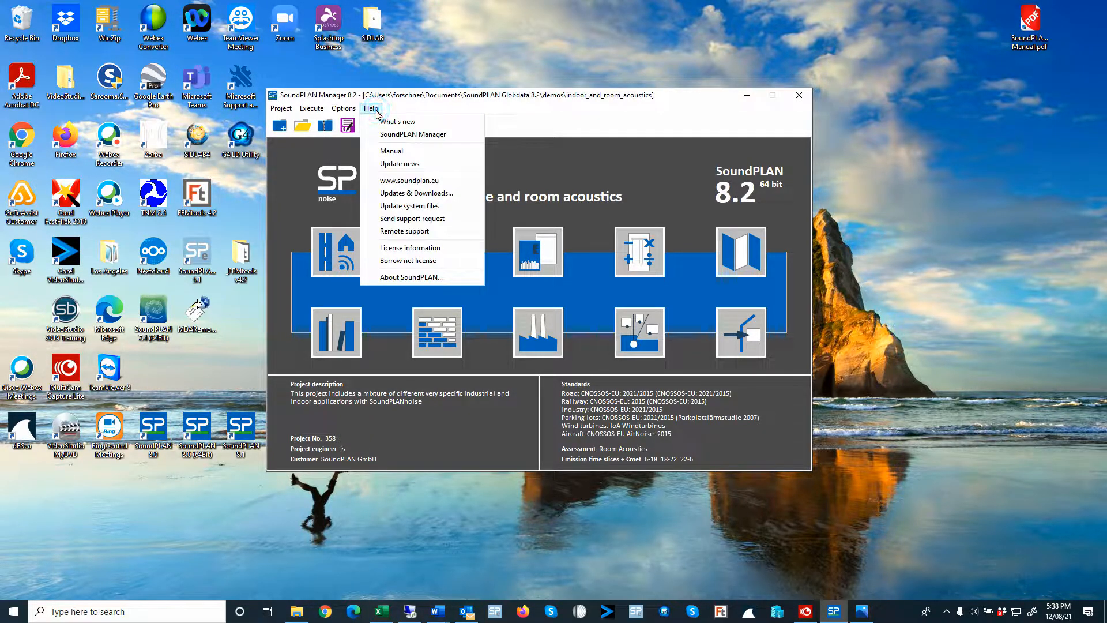
click(434, 195)
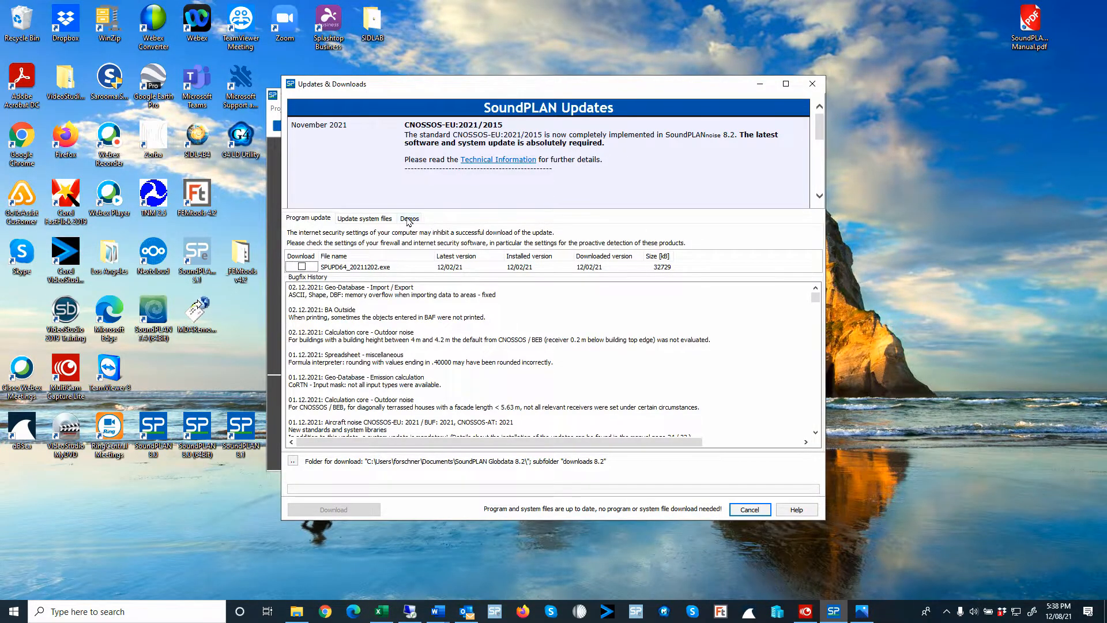
click(410, 218)
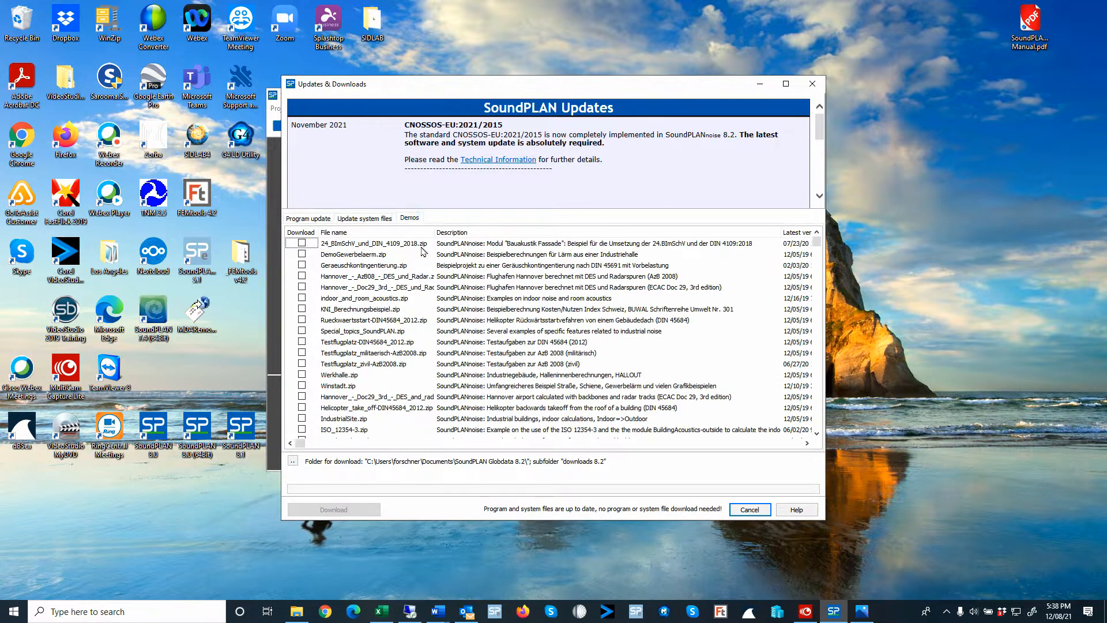
click(338, 297)
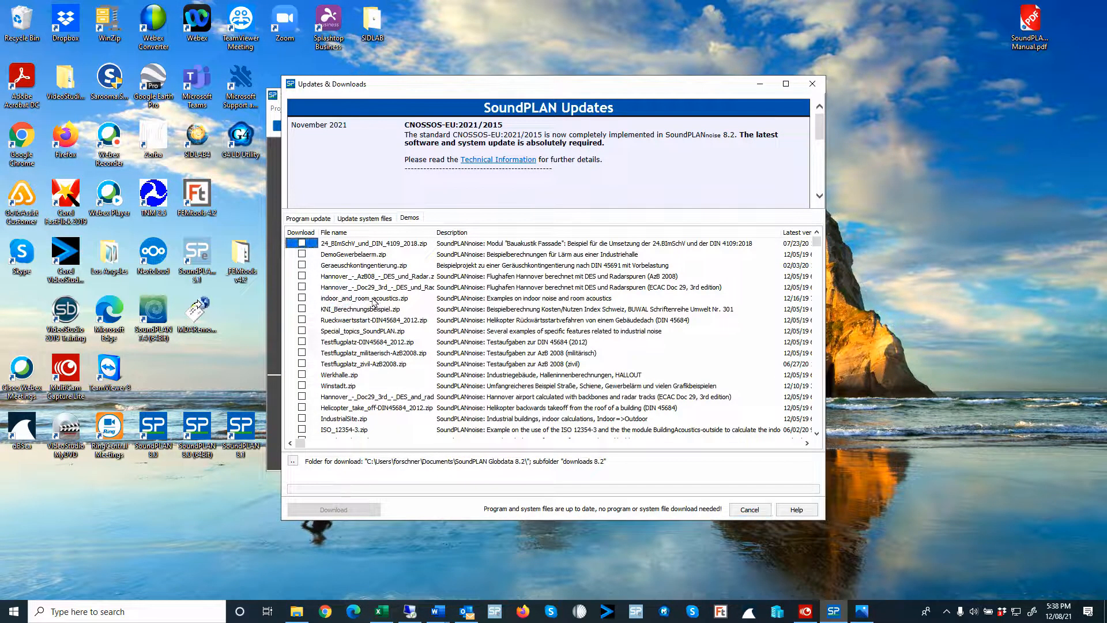
click(305, 299)
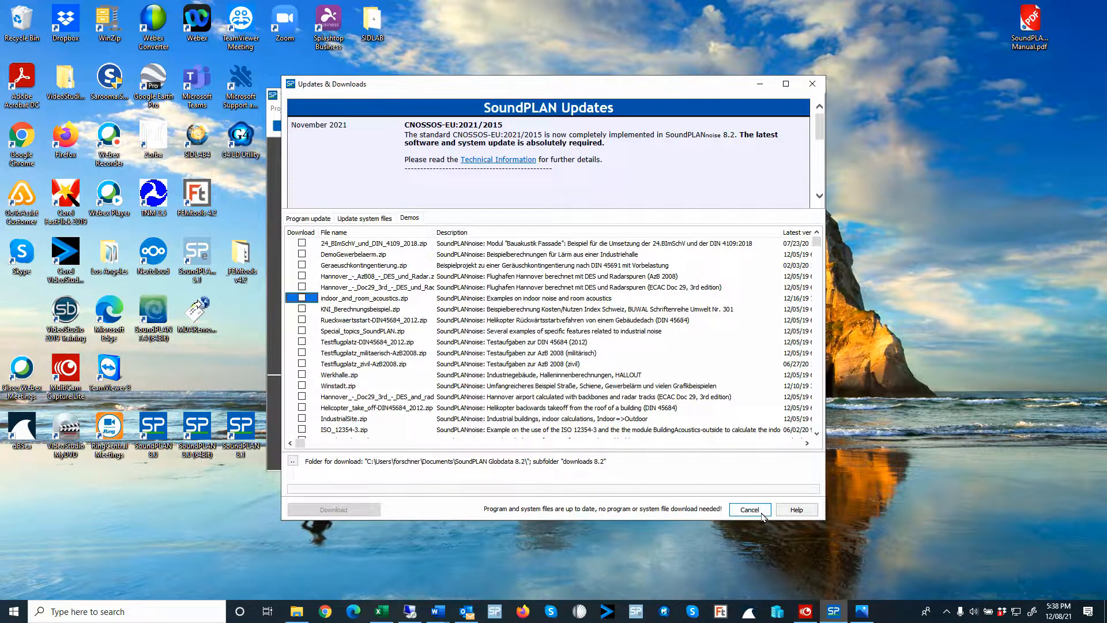
click(762, 514)
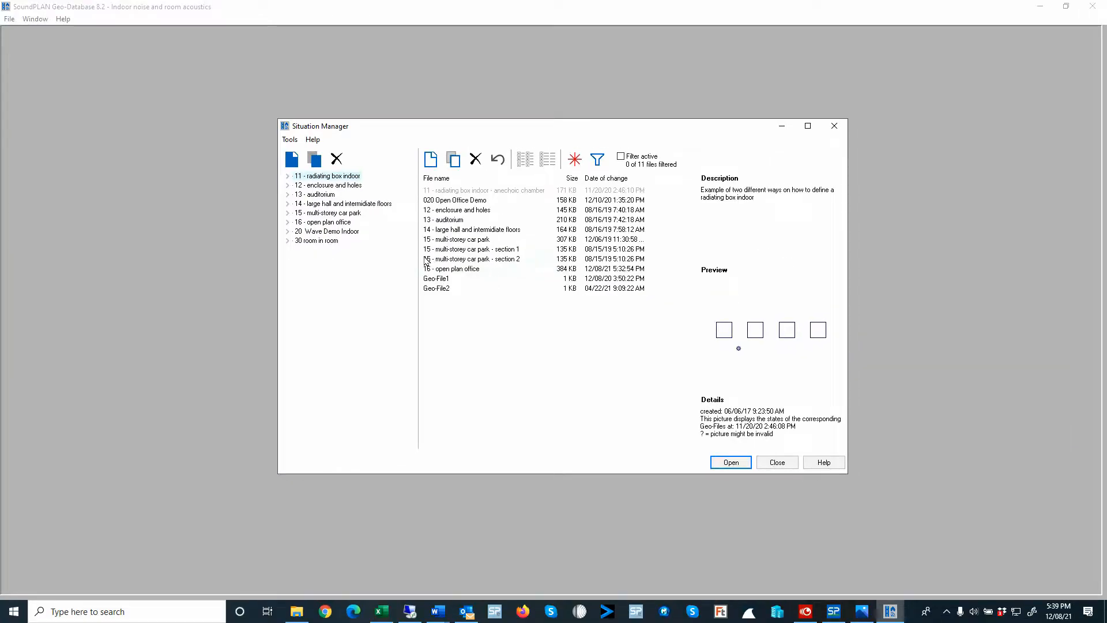
Open the situation "16 - open plan office" in the Geo-Database and display the "open plan office" bitmap as its background
click(344, 224)
click(731, 463)
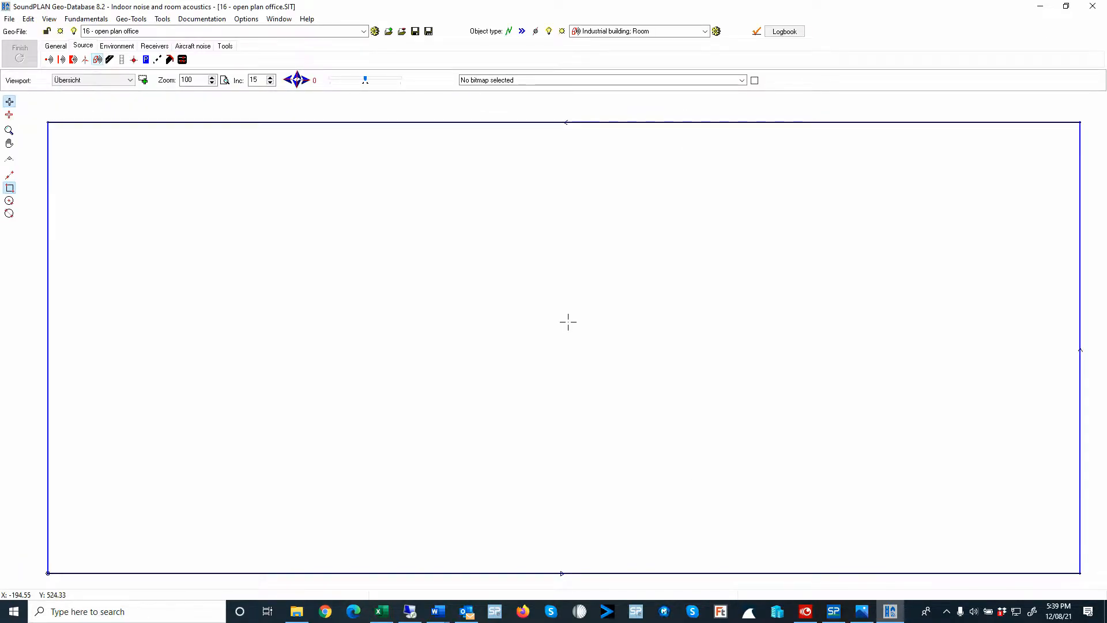
click(528, 81)
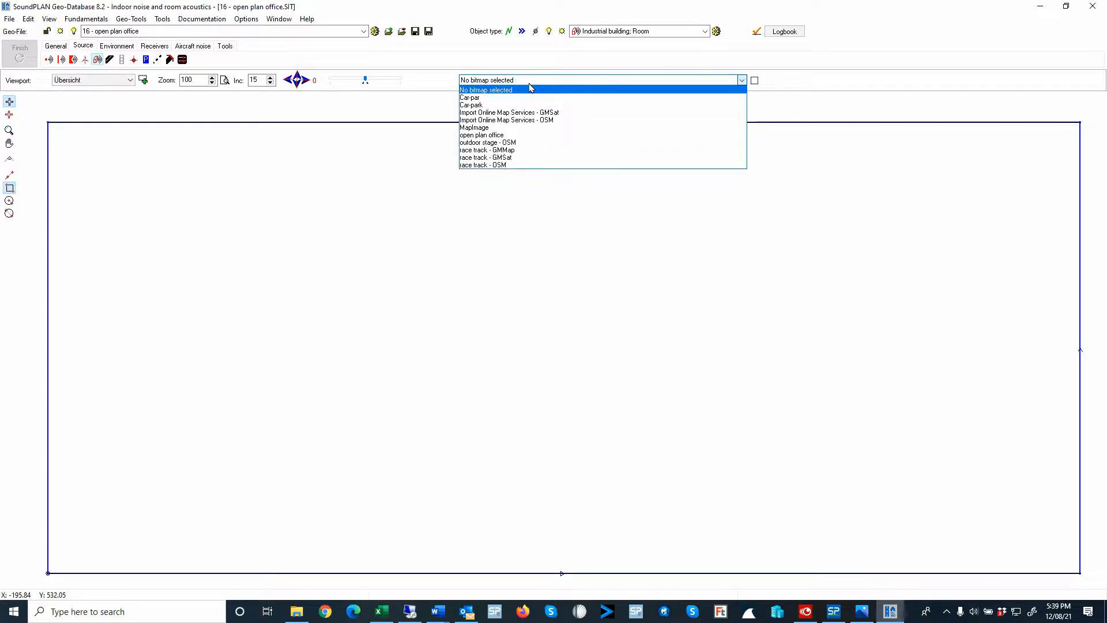
click(528, 135)
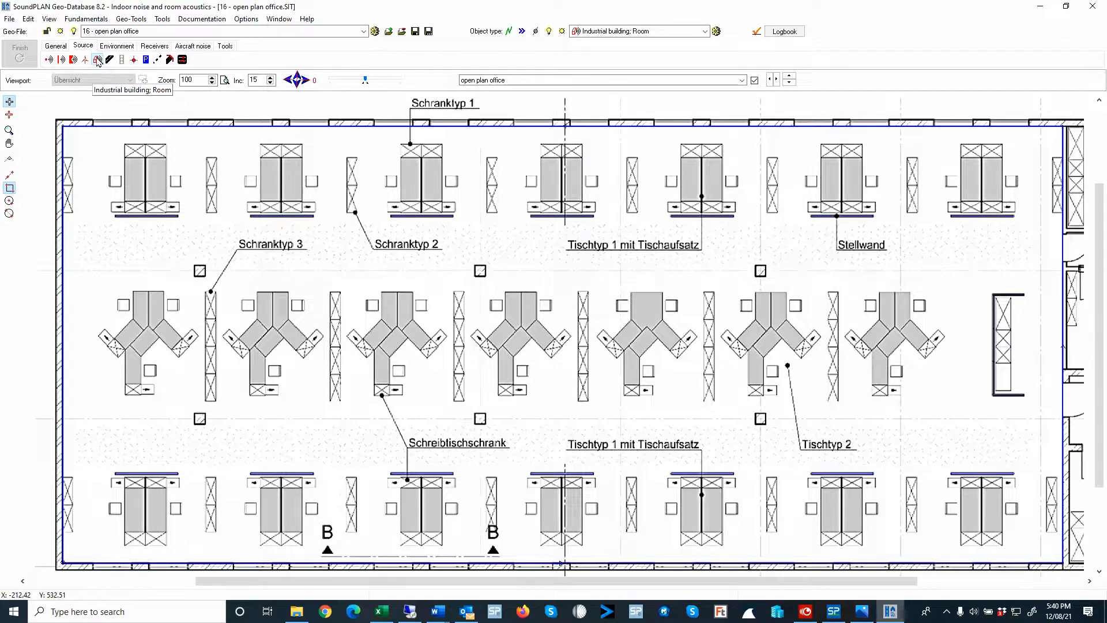
Open the open plan office room's general properties and view its 30 dB(A) indoor background noise spectrum in the emission library
click(64, 131)
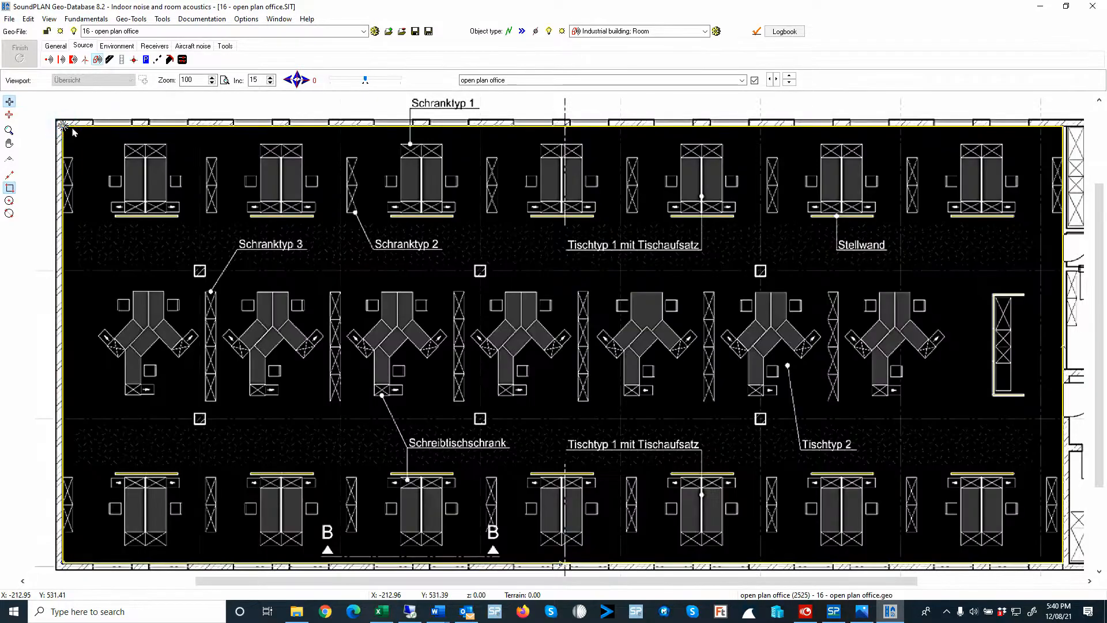
double_click(441, 264)
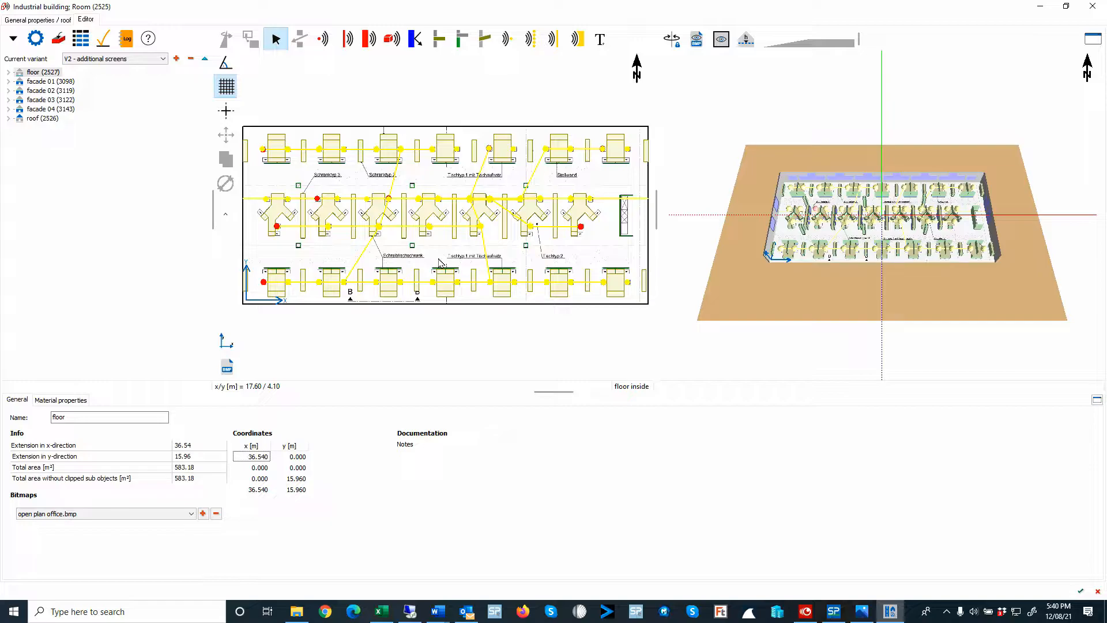
click(41, 20)
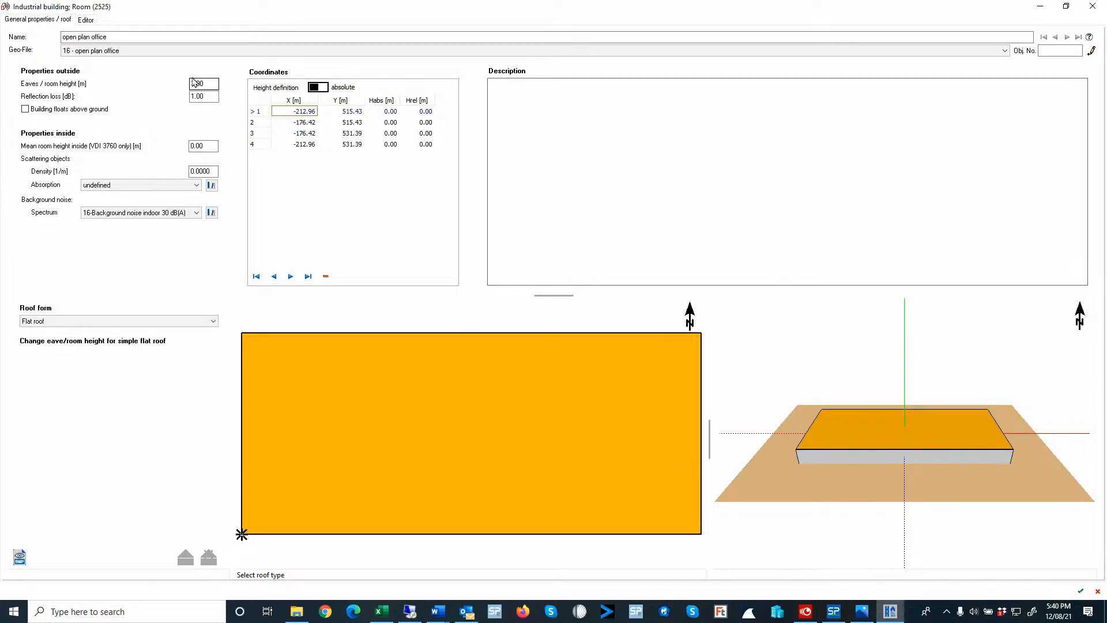
click(120, 38)
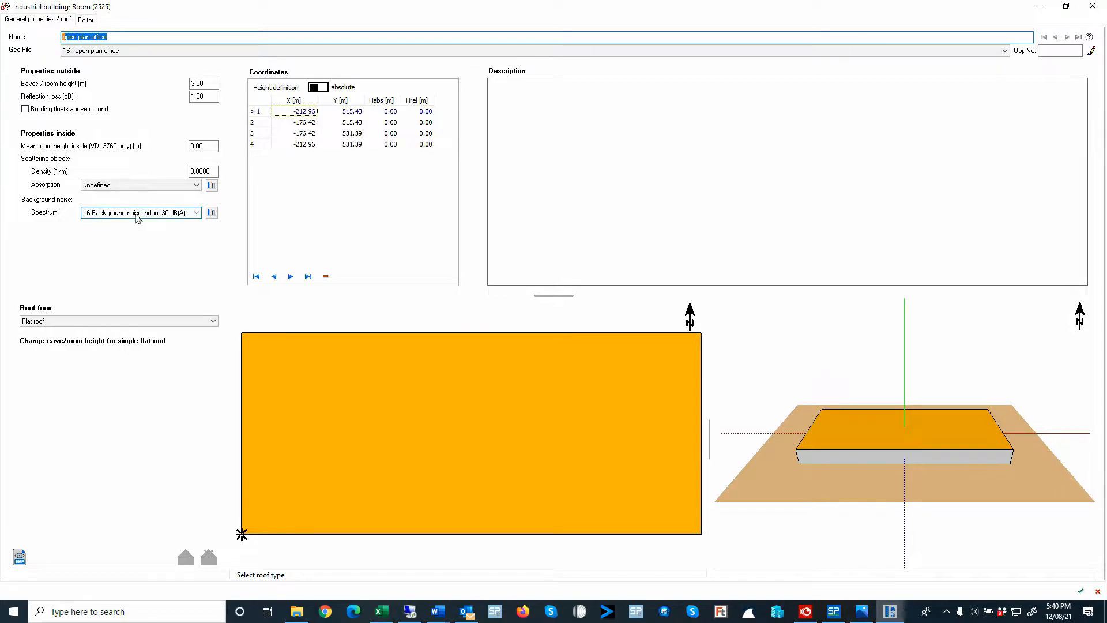
click(212, 214)
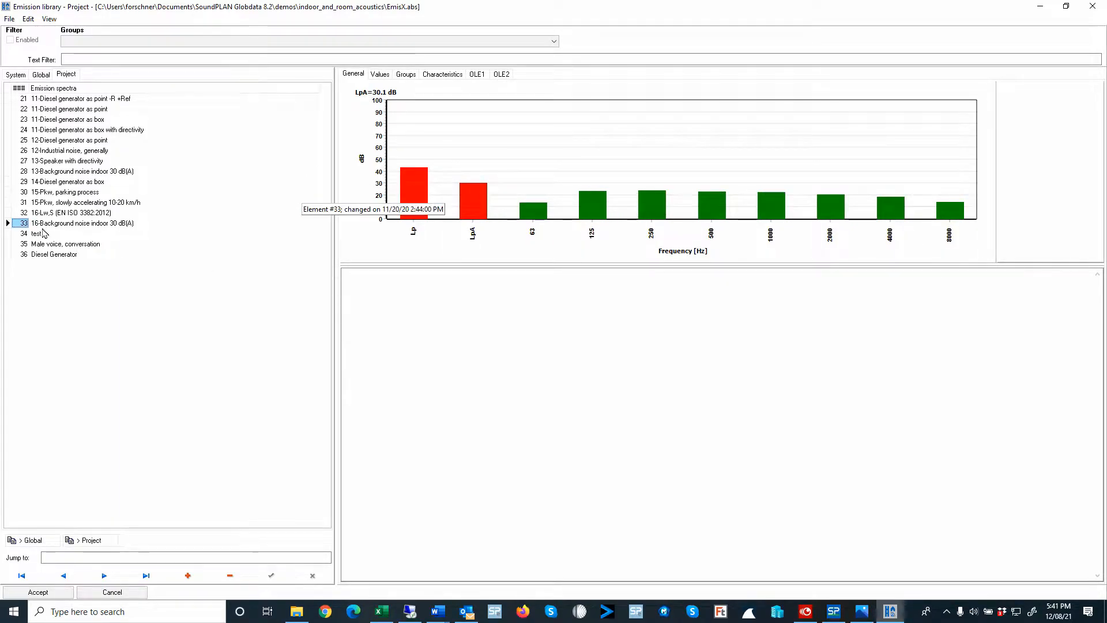
click(109, 592)
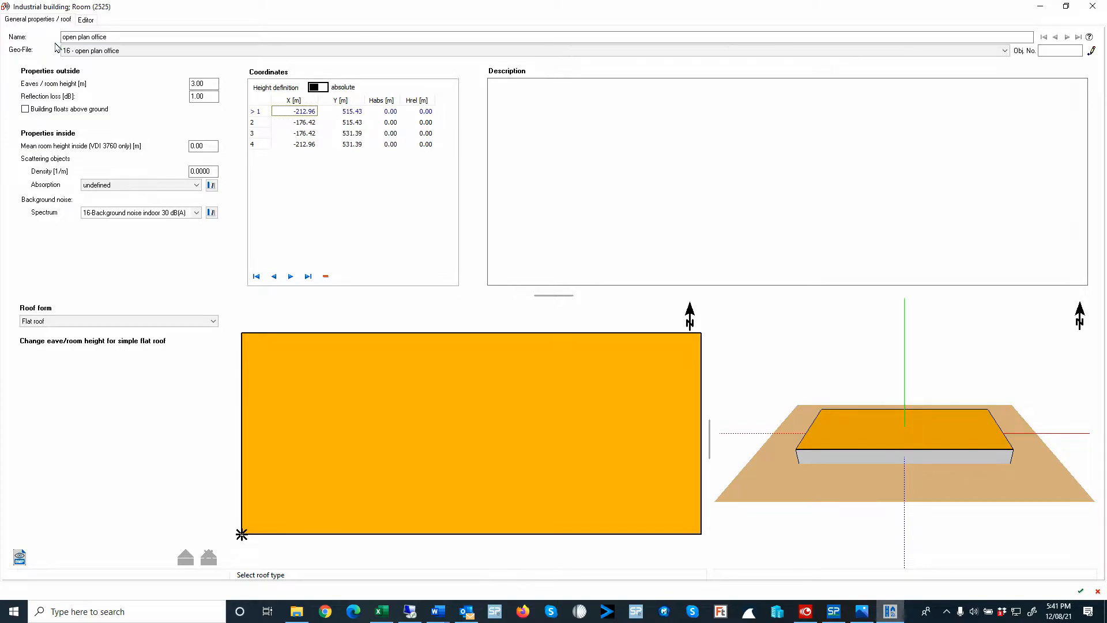
Examine the wall absorbers and windows of facade 01 in the room editor's object tree and 3D model
click(87, 20)
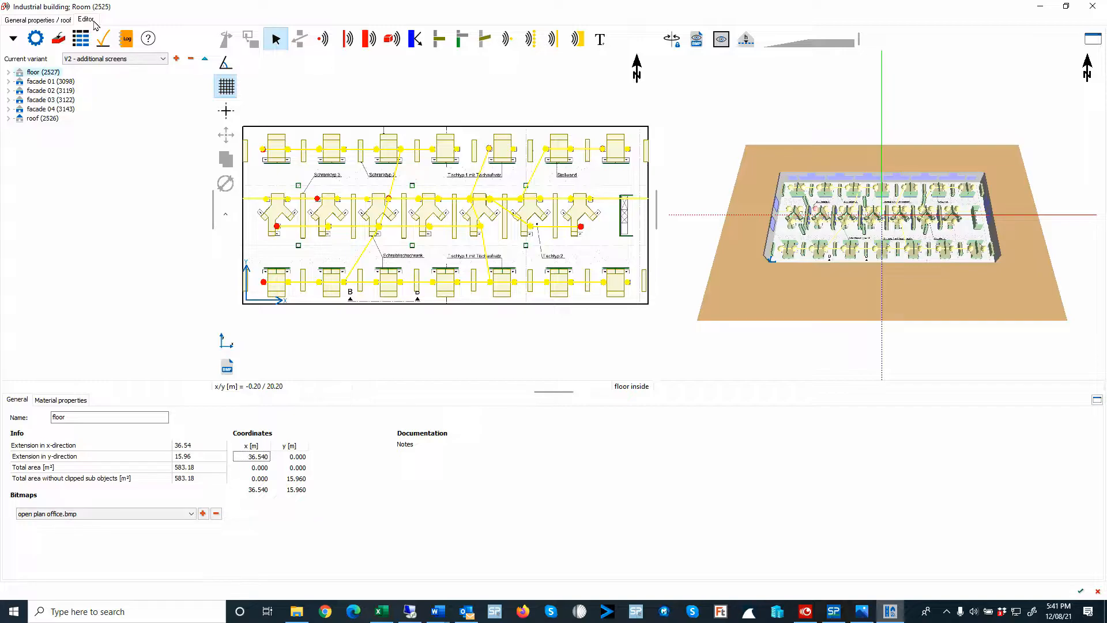
click(9, 82)
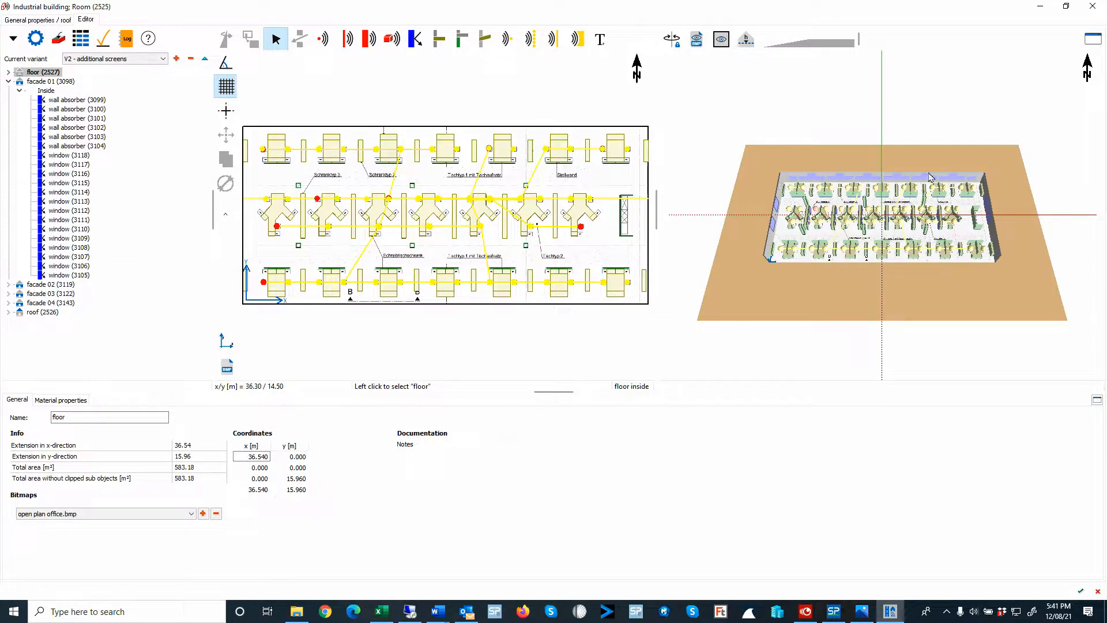
scroll(917, 231, up, 2)
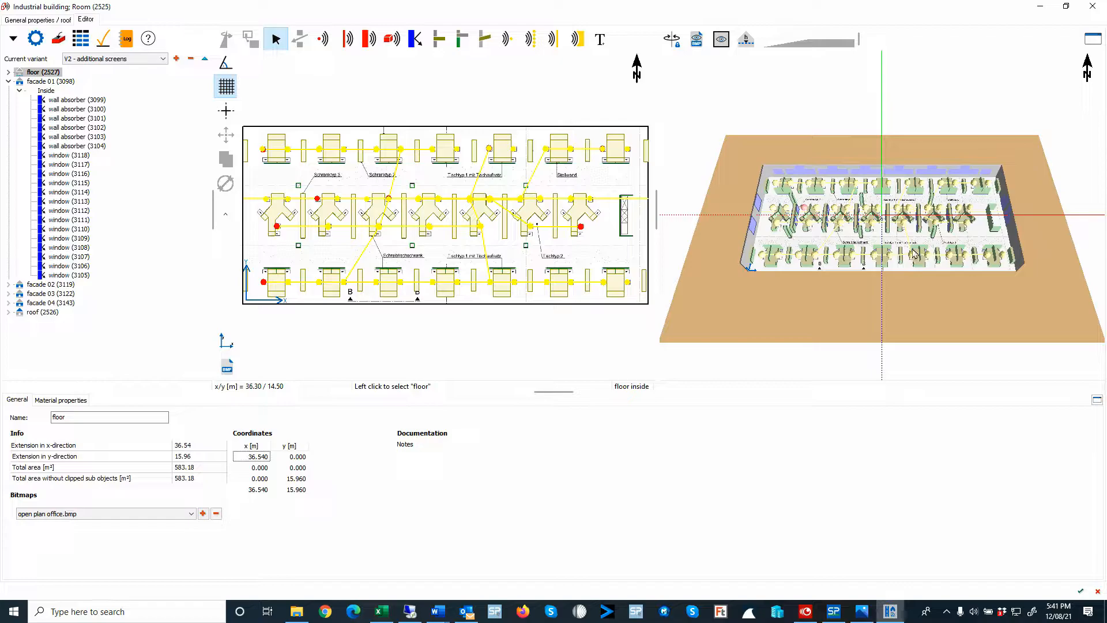
scroll(914, 254, up, 1)
scroll(890, 214, up, 1)
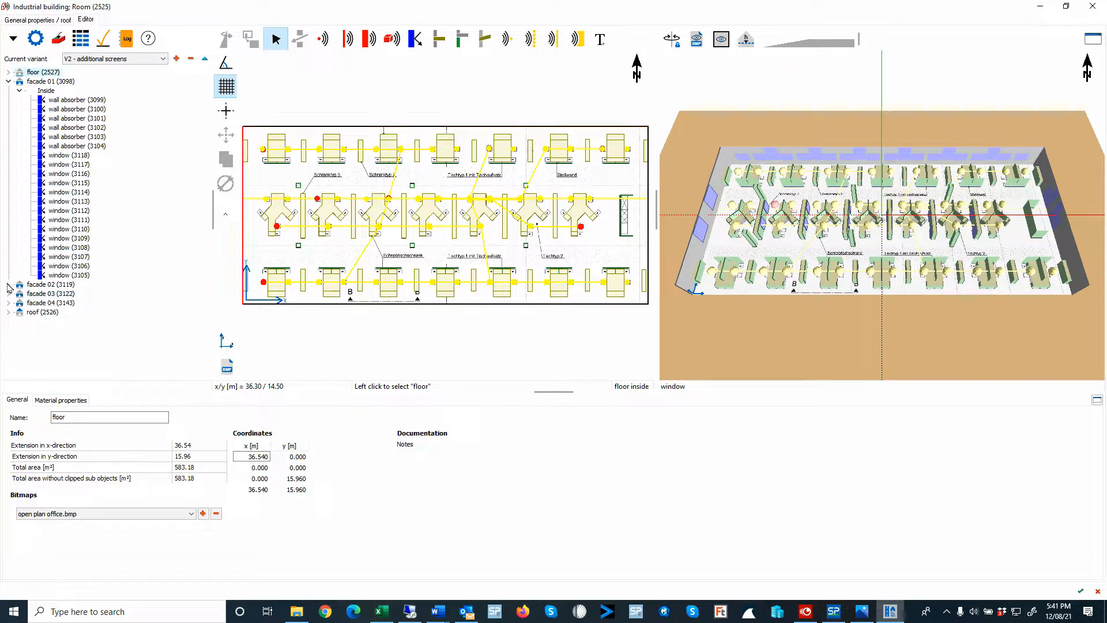
View the inside of facade 02 and facade 03 with their wall absorbers and windows
click(35, 284)
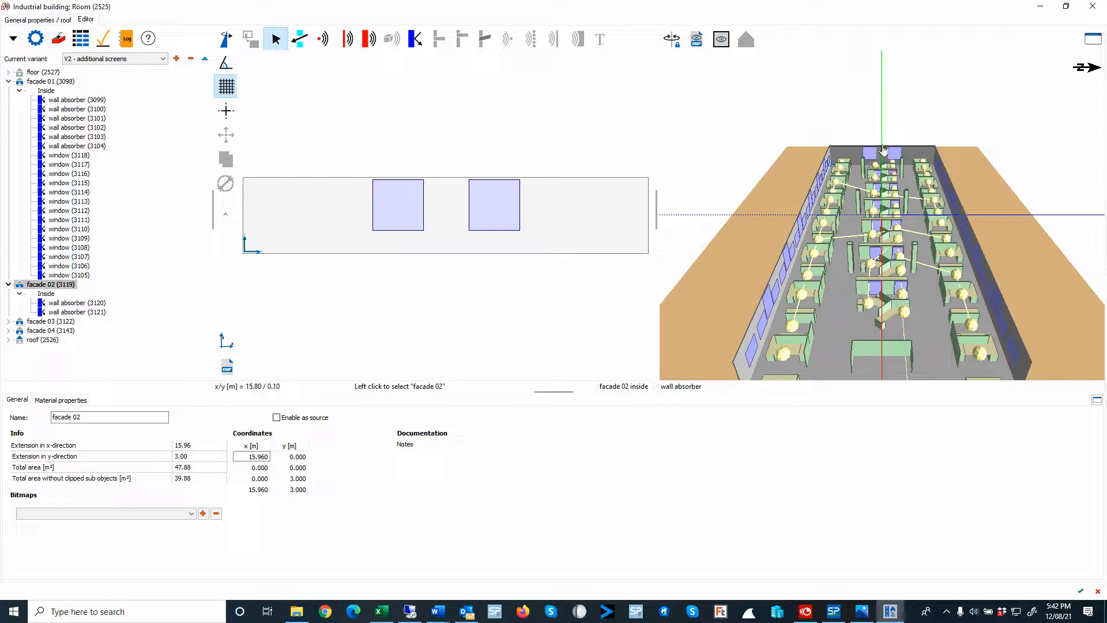
click(9, 321)
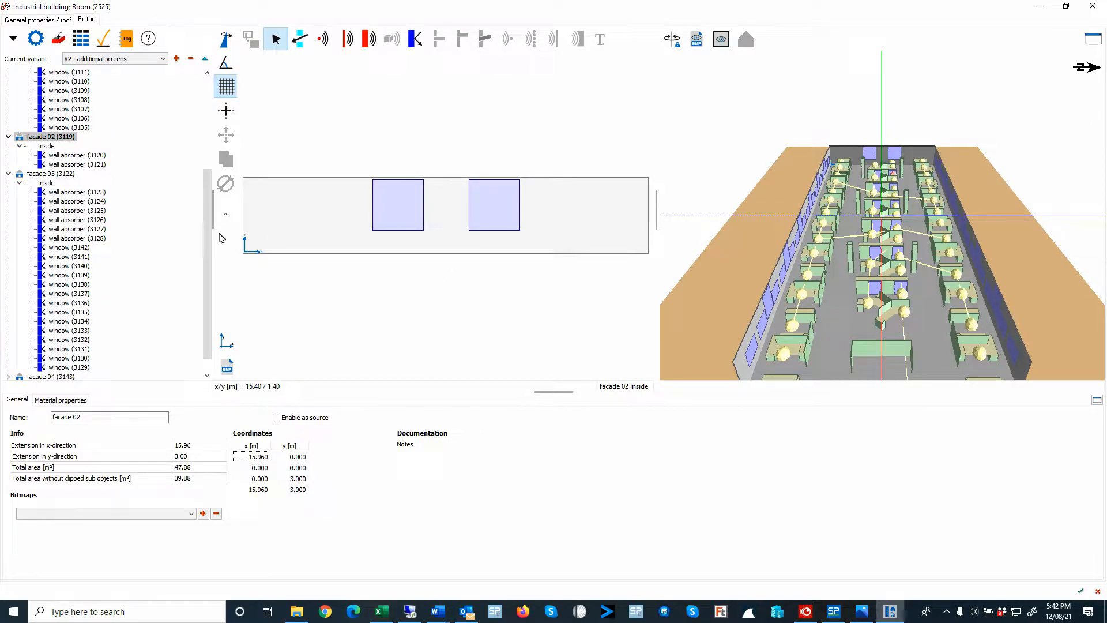
click(40, 174)
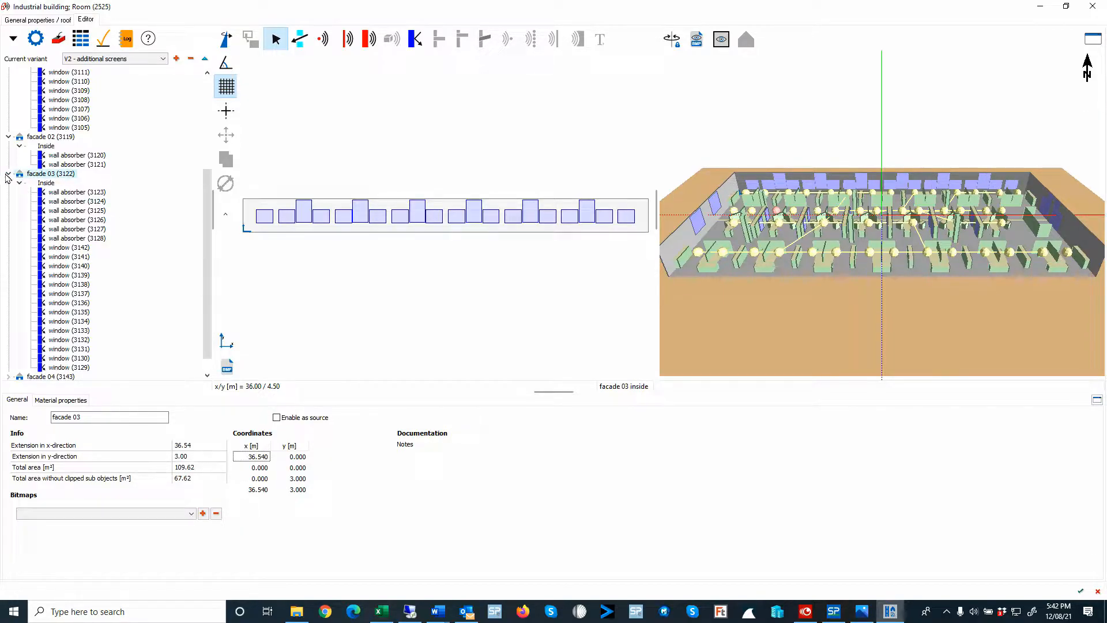
click(8, 174)
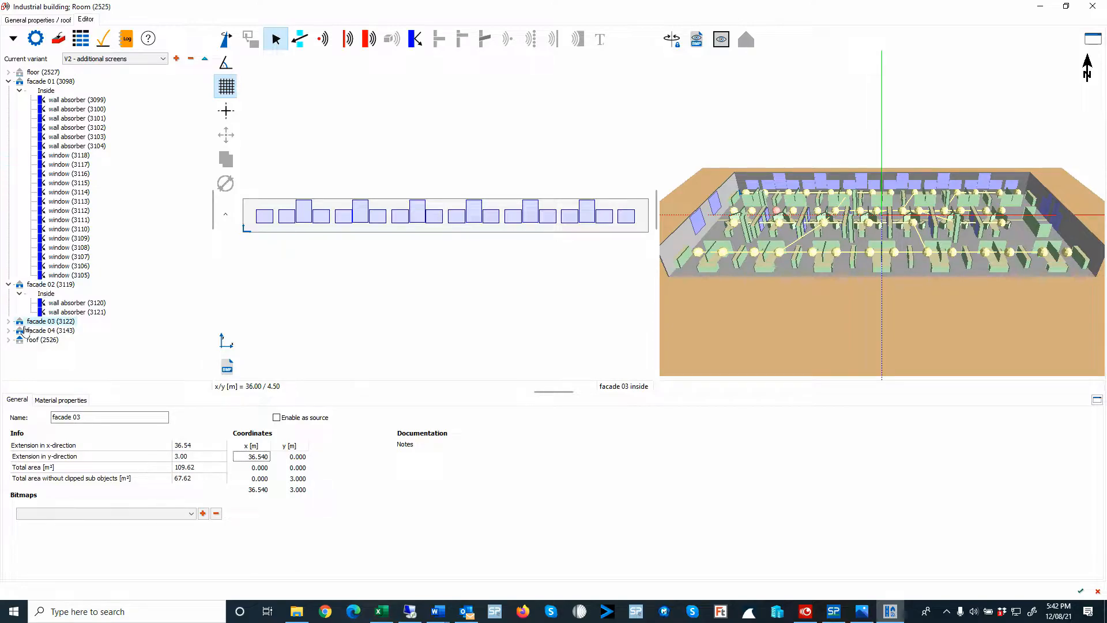
Inspect the elements inside facade 04 and the roof's ceiling absorbers, and collapse the expanded facade and roof lists
click(8, 330)
click(61, 322)
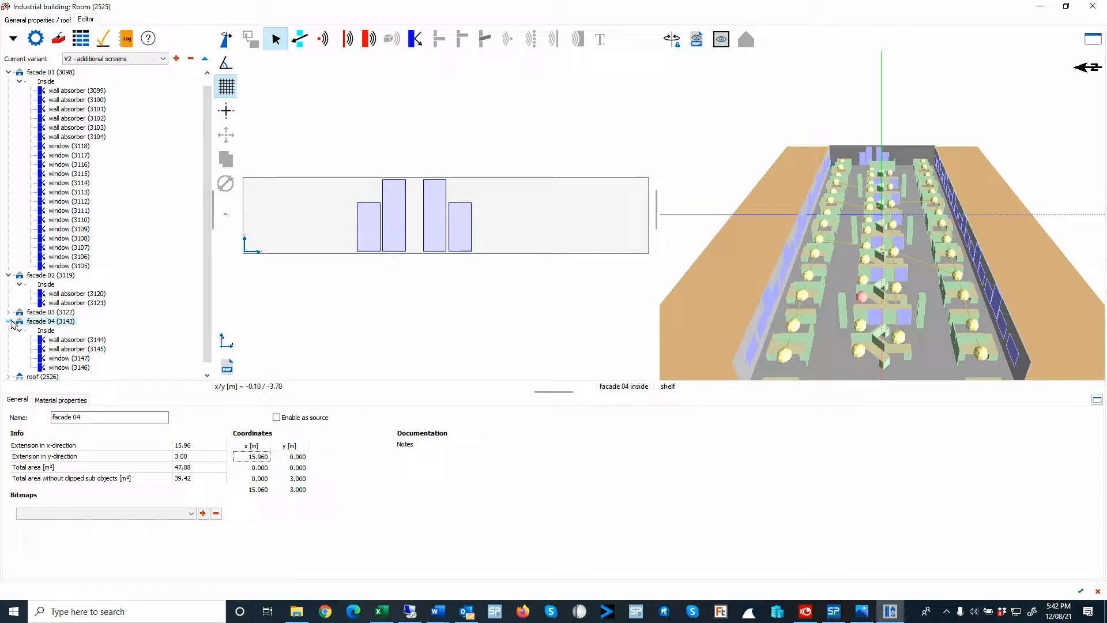
click(12, 324)
click(10, 340)
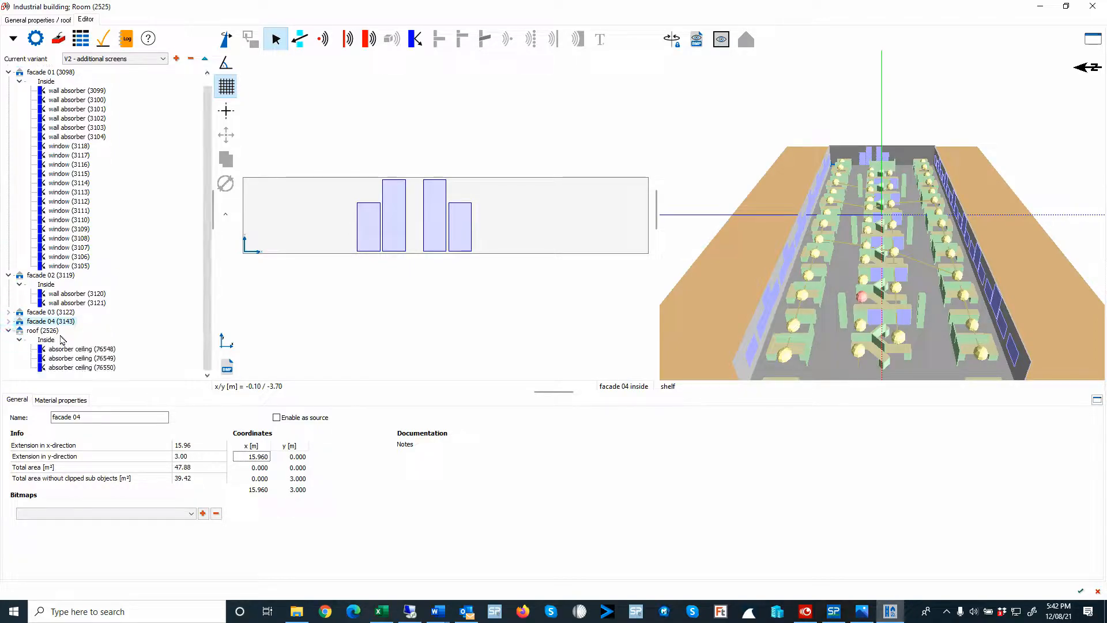
click(60, 332)
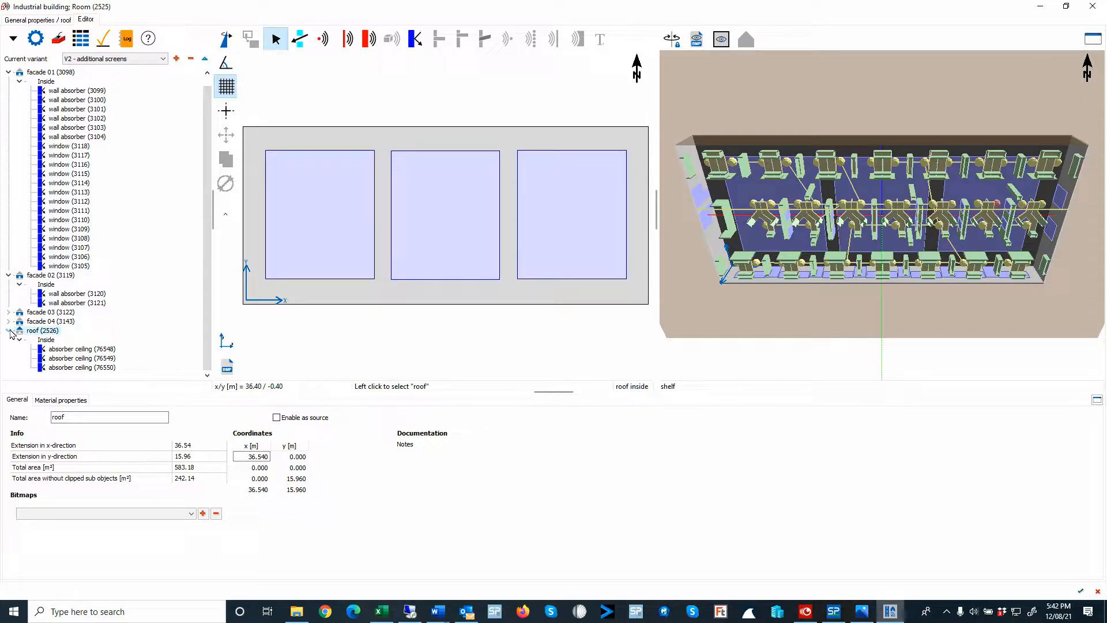
click(9, 331)
click(9, 284)
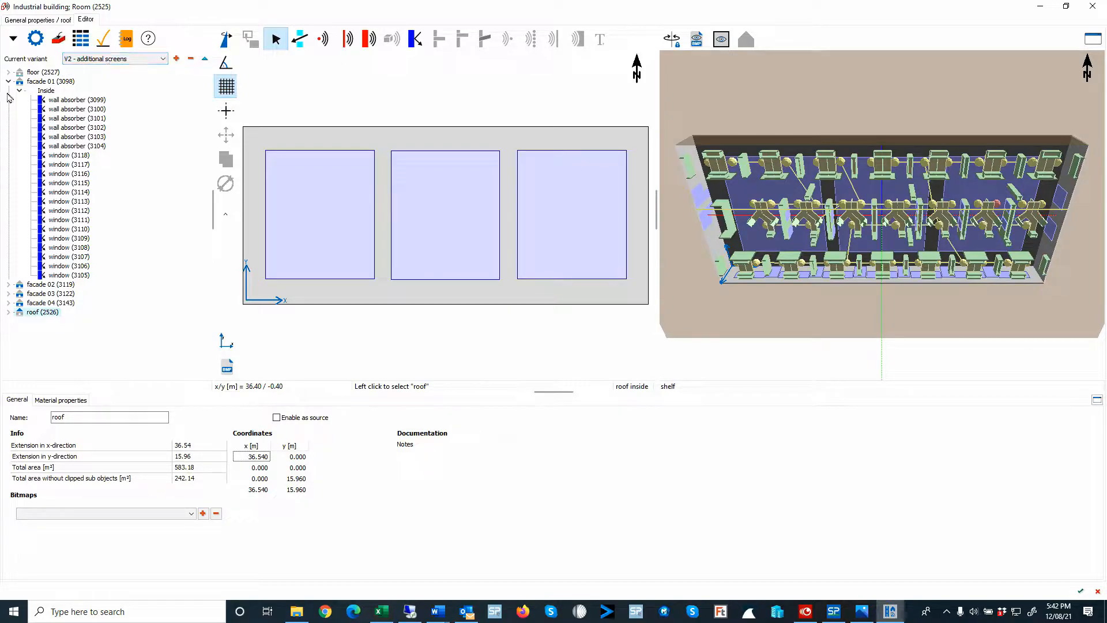
click(8, 81)
Switch the current variant to "V0 - default" and display the floor with its list of inside objects
click(109, 58)
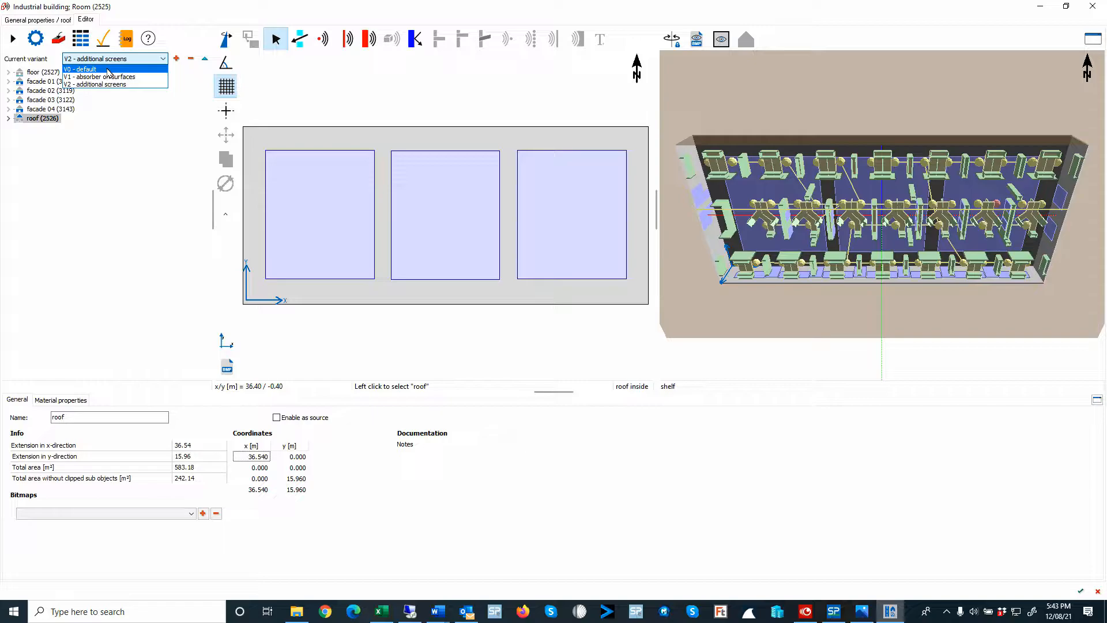
click(108, 70)
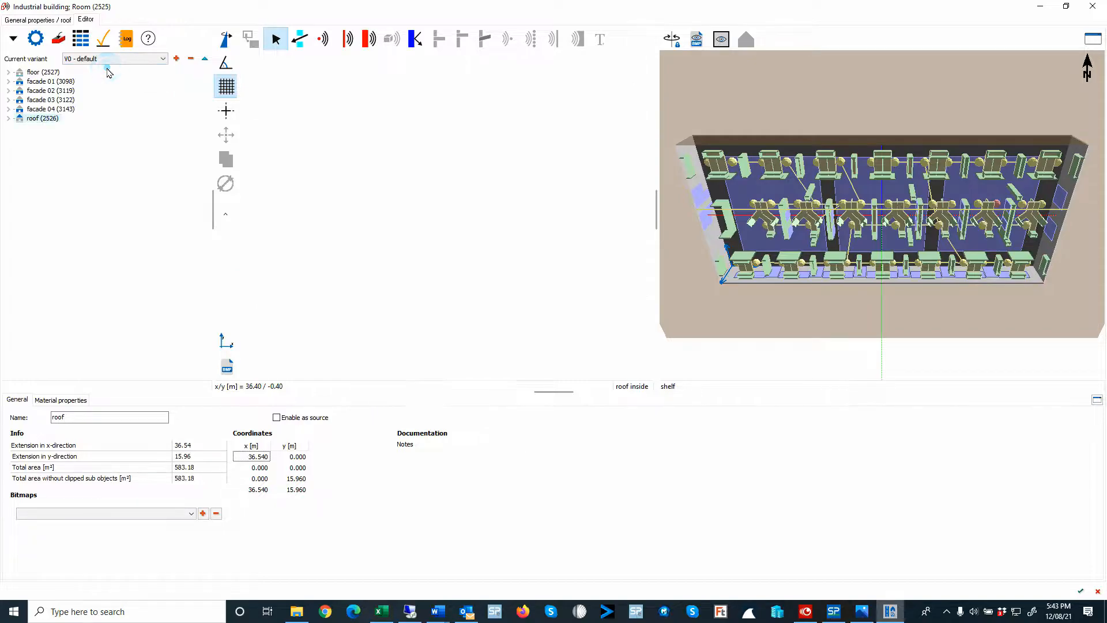
click(8, 72)
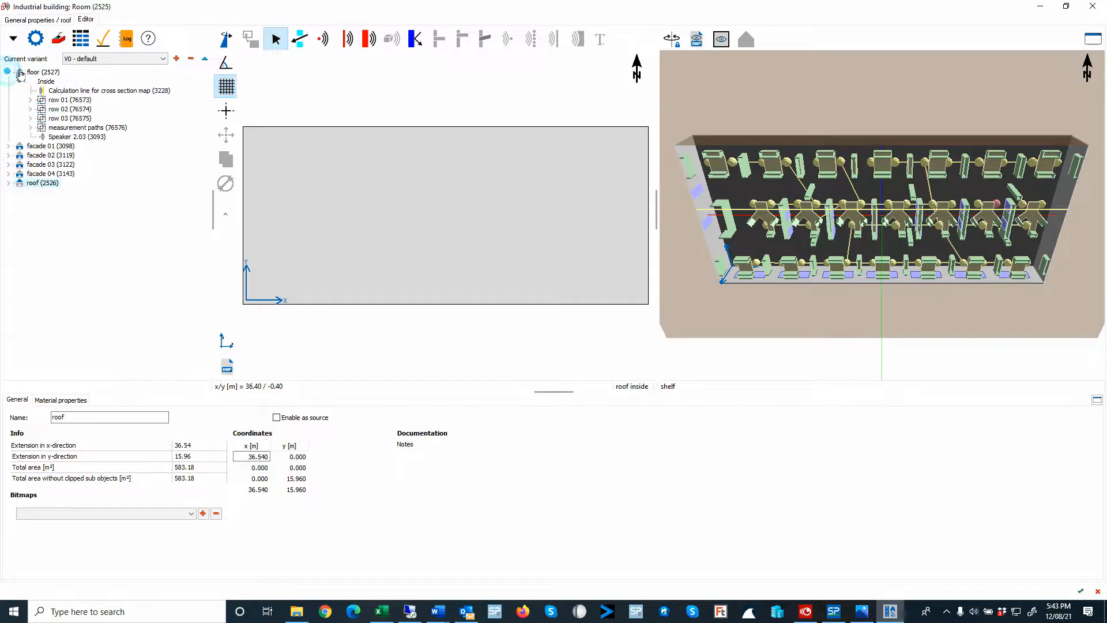
right_click(91, 101)
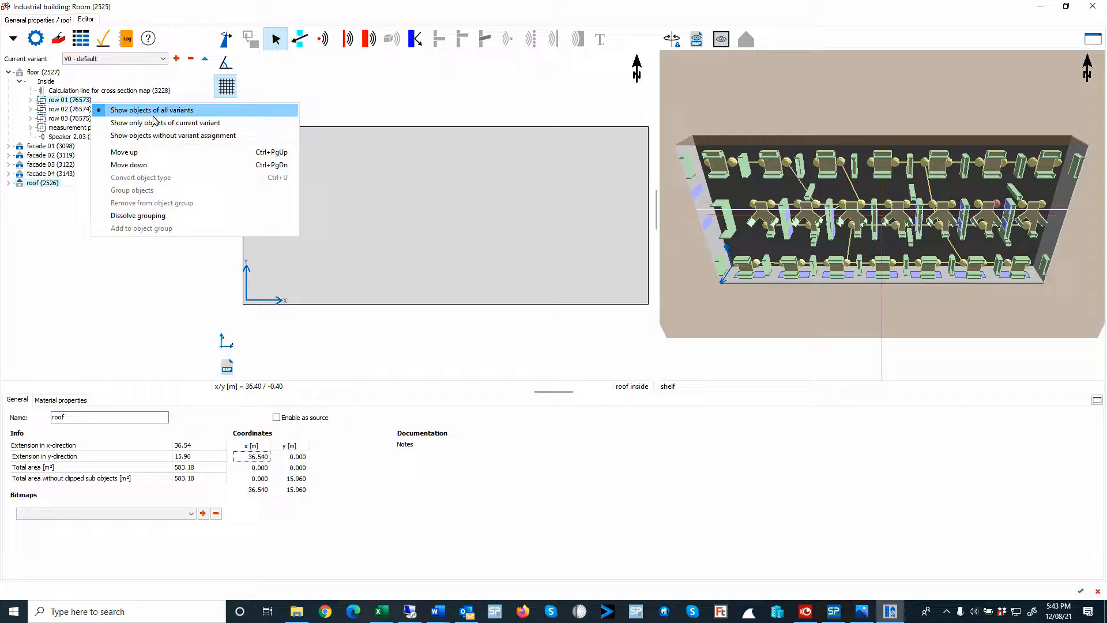
click(32, 73)
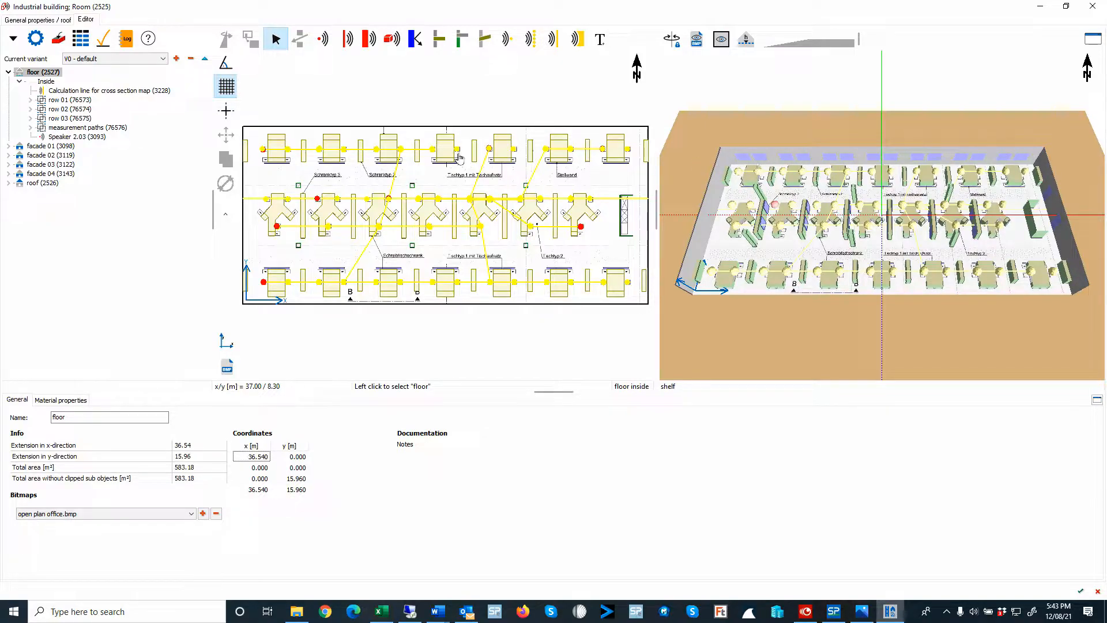
Expand facades 01 to 04 in the object tree to review their inside wall absorbers and windows in the default variant
click(8, 146)
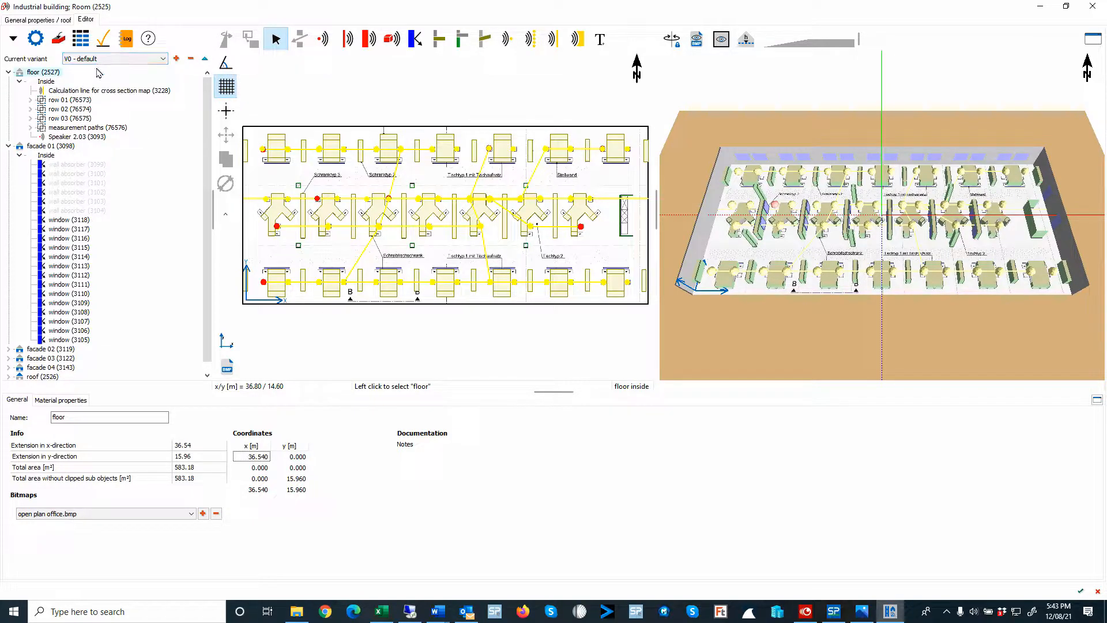
click(8, 349)
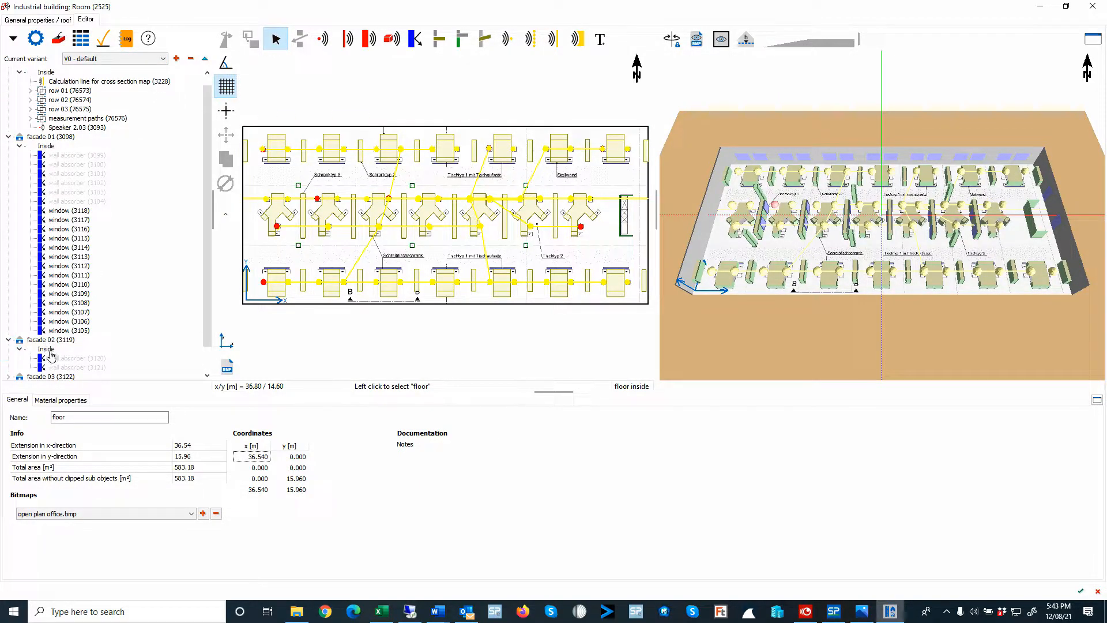
scroll(45, 333, down, 1)
click(8, 349)
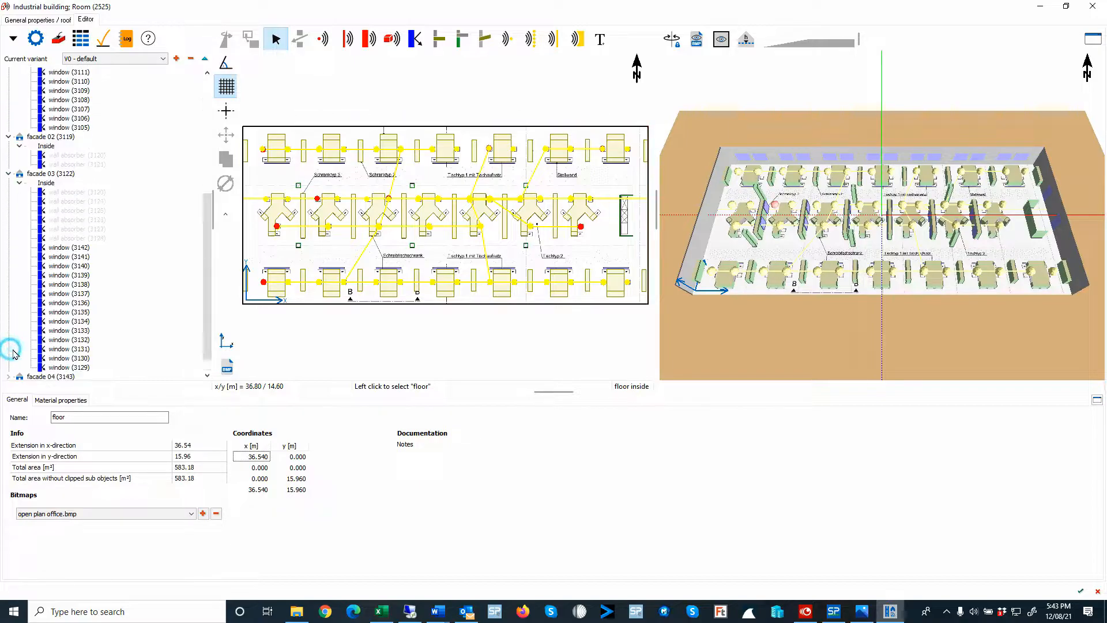
scroll(17, 375, down, 1)
click(8, 349)
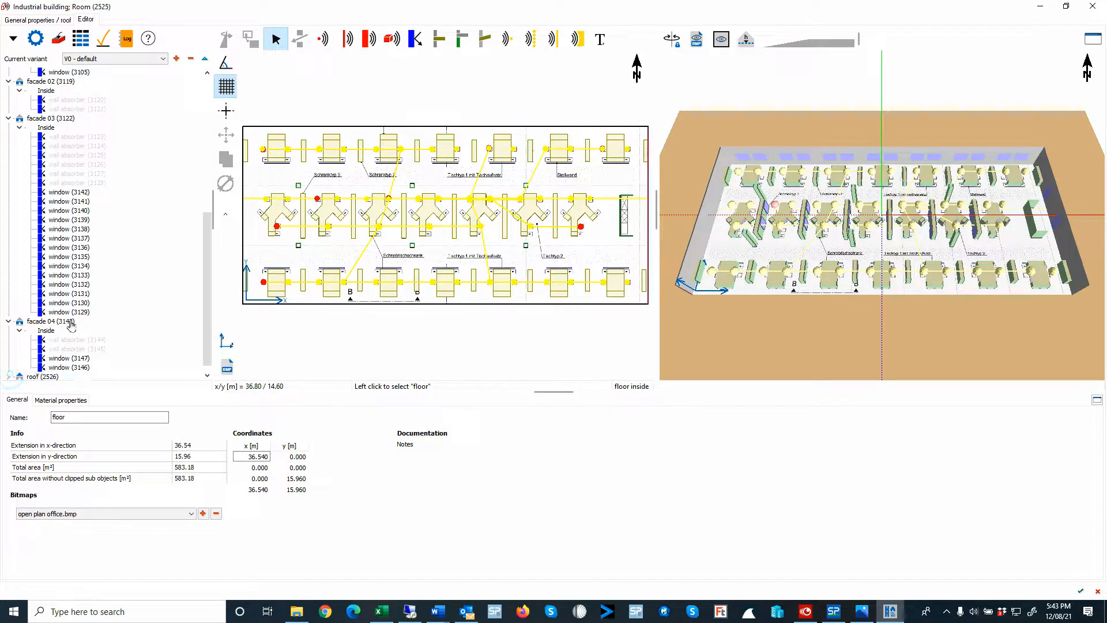
scroll(71, 325, up, 10)
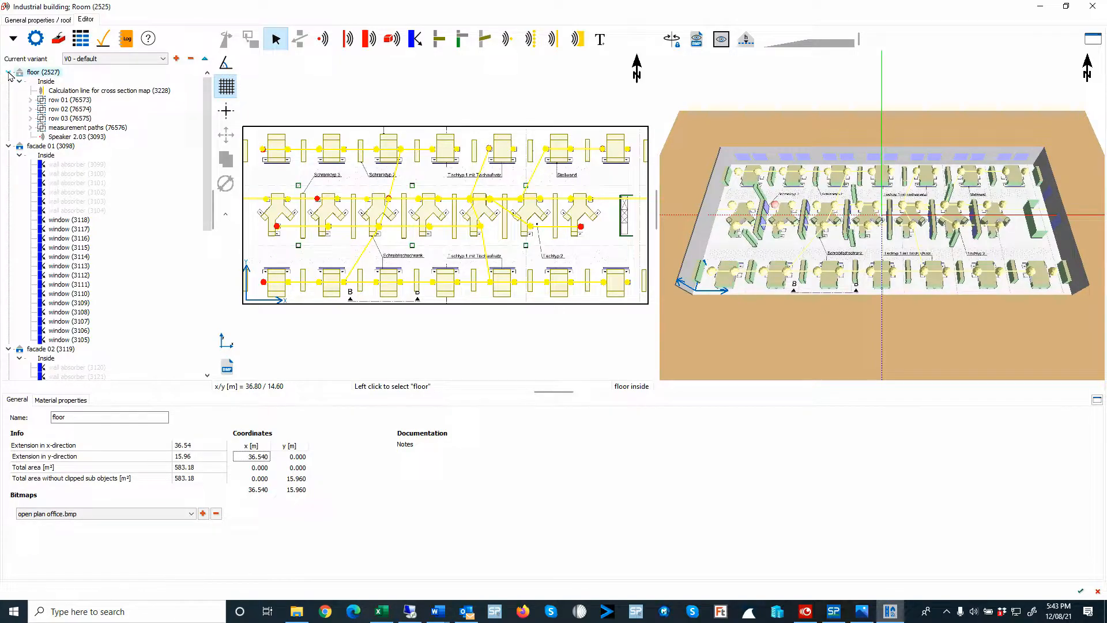
Expand row 03, row 02 and row 01 of the floor to view the furniture objects grouped in each row
click(31, 119)
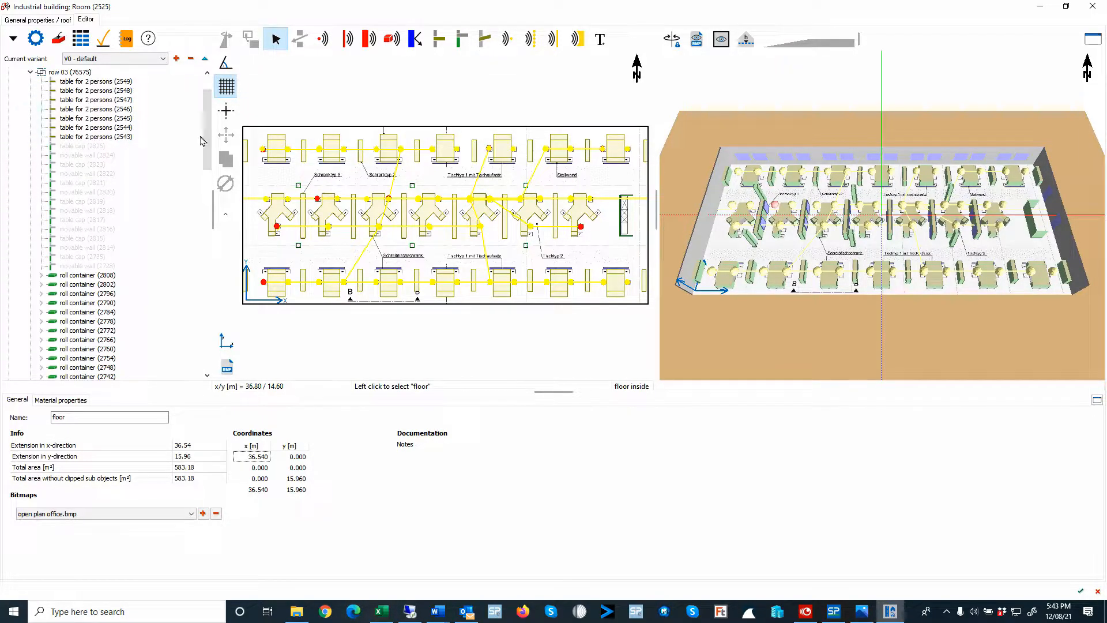
scroll(206, 138, up, 2)
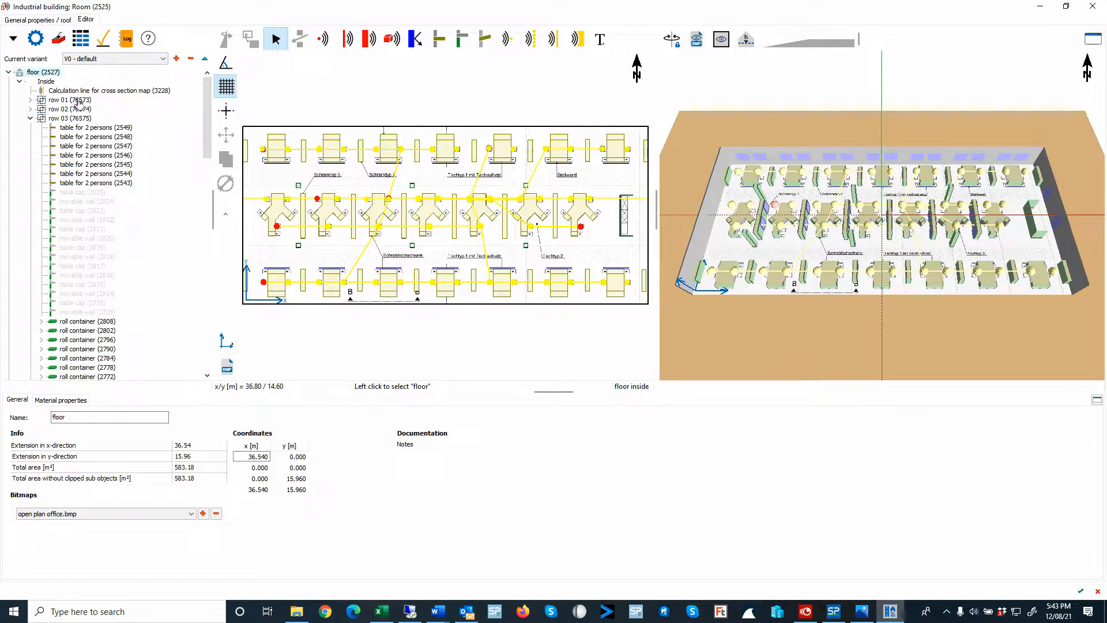
click(31, 110)
scroll(33, 99, up, 2)
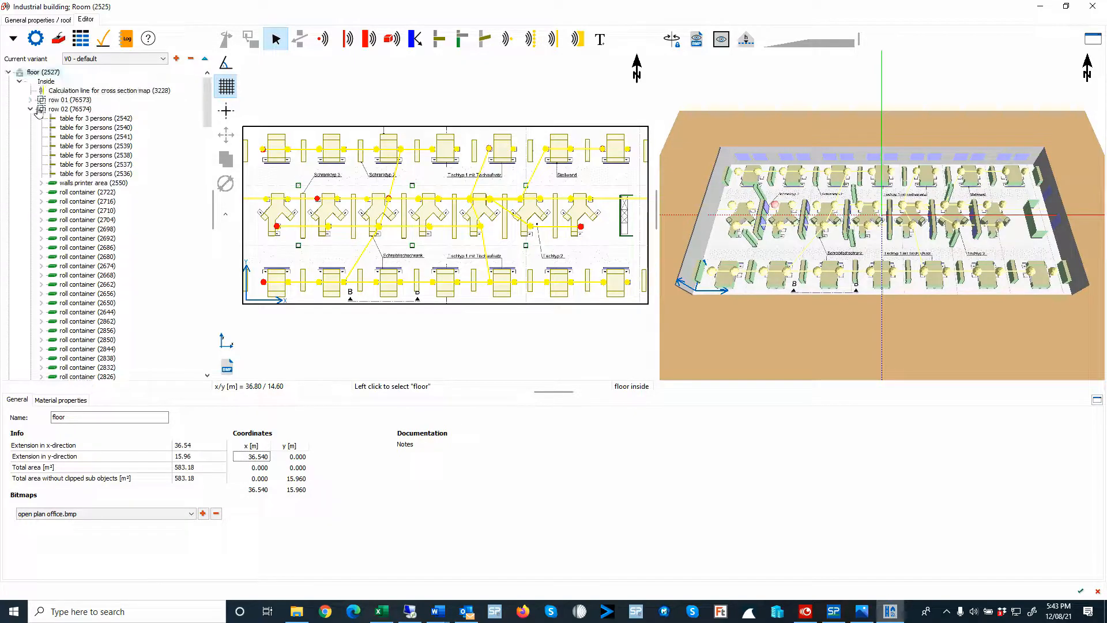
click(32, 101)
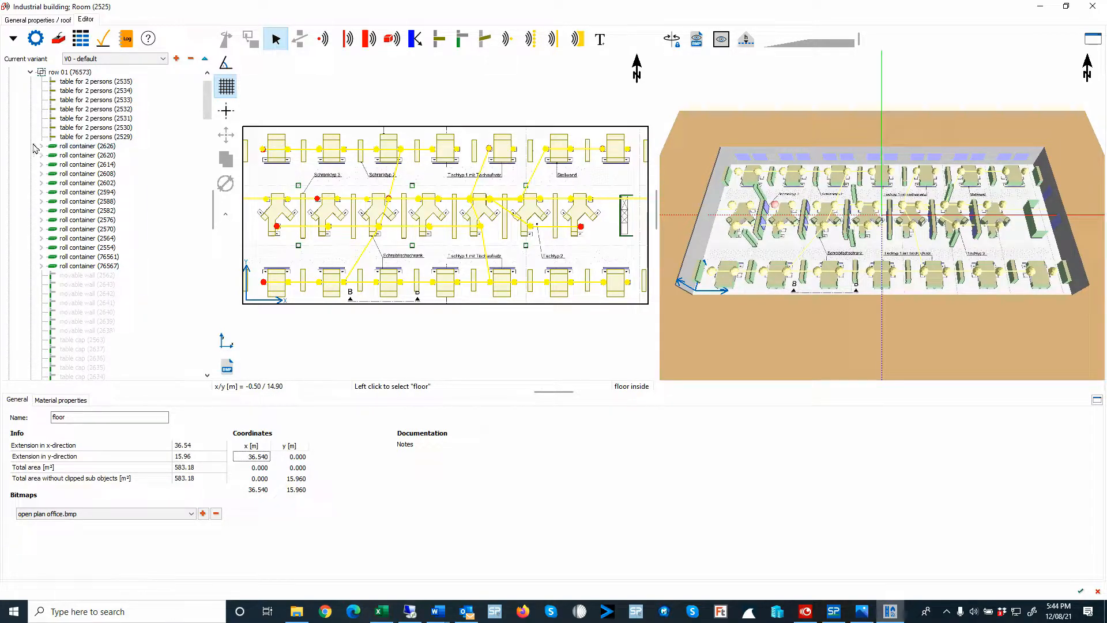
Inspect the first surface of row 01's first roll container, including its coordinates and material properties, and collapse the container
click(42, 145)
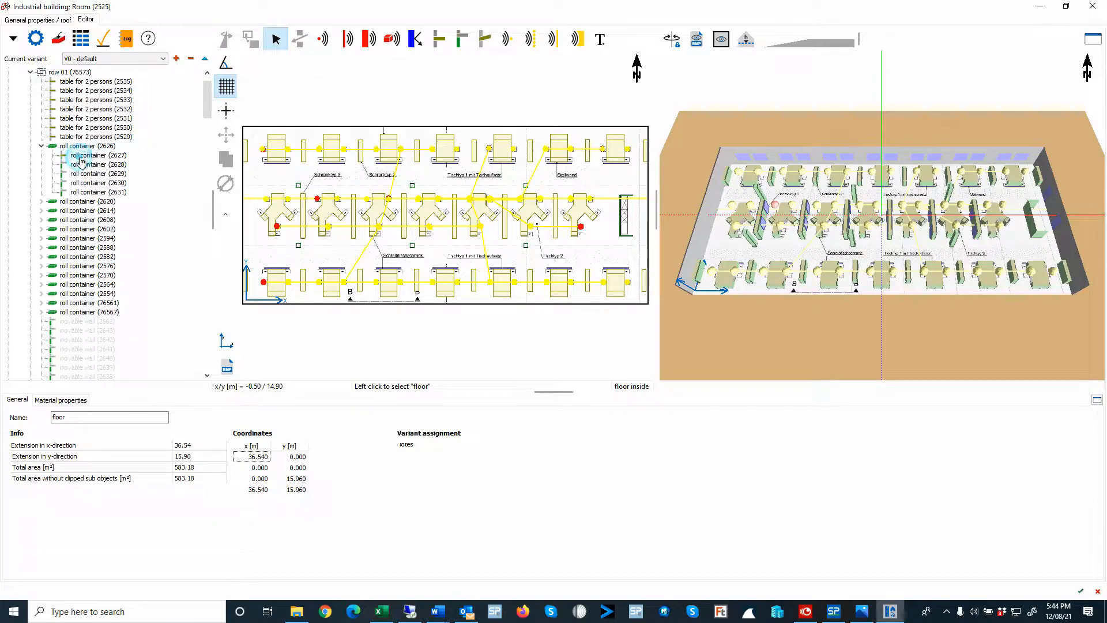
click(97, 155)
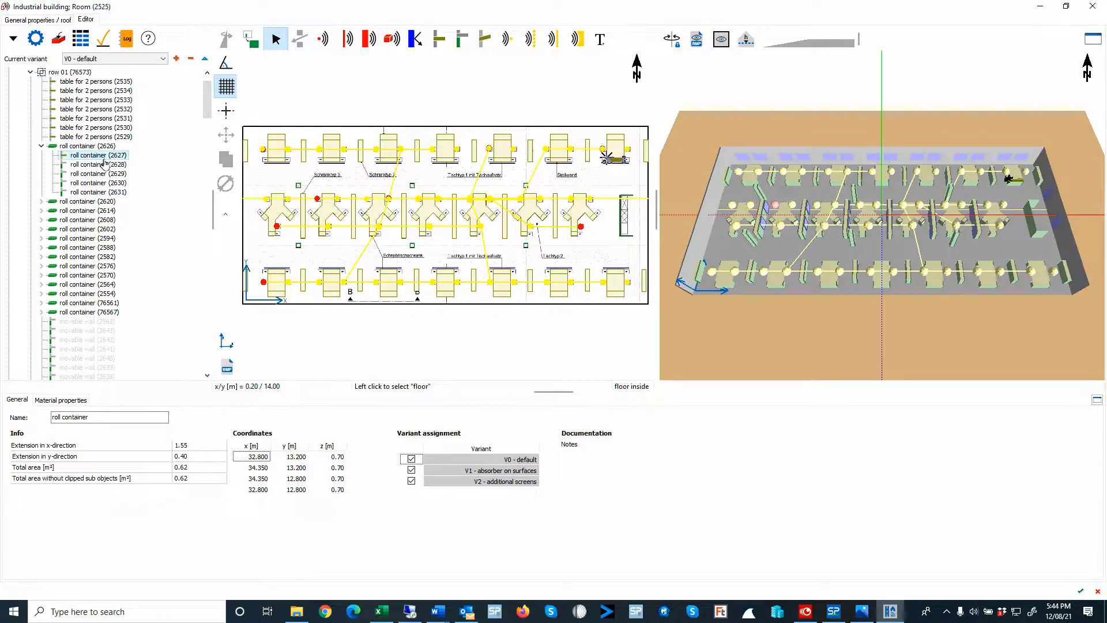
click(61, 400)
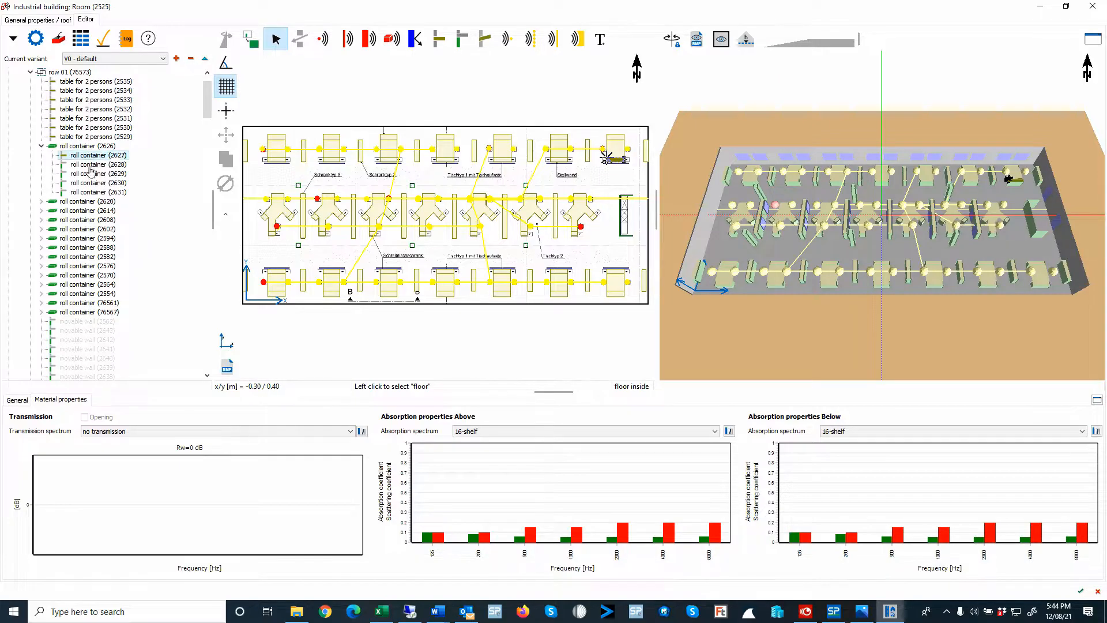
click(42, 147)
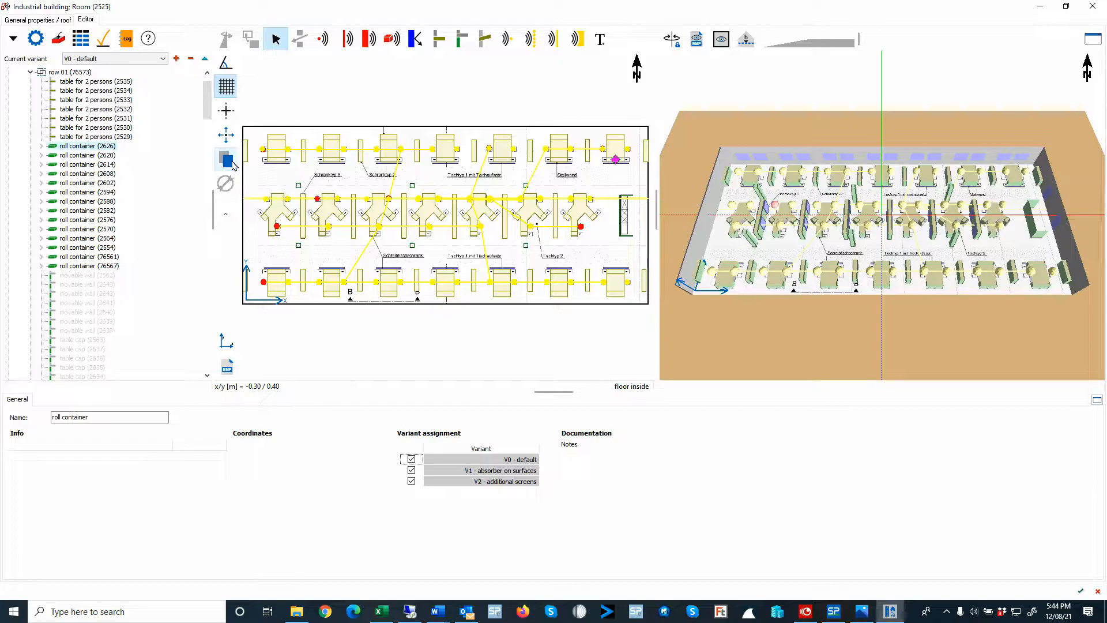
Examine the first movable wall and first table cap in row 01, including the table cap's absorption properties
click(97, 277)
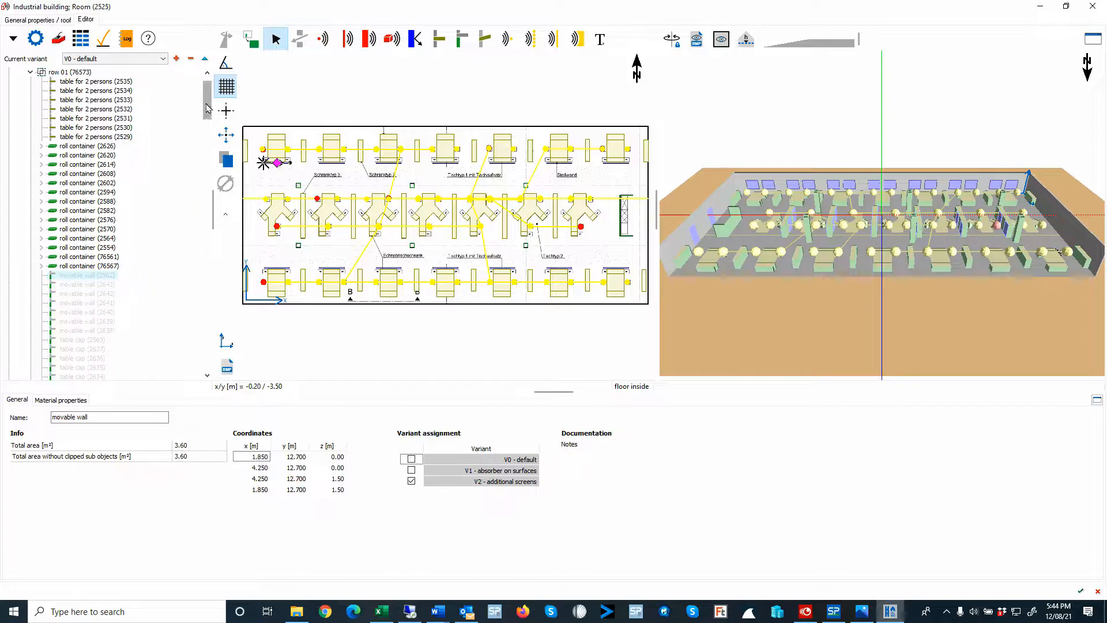
drag(209, 108, 209, 130)
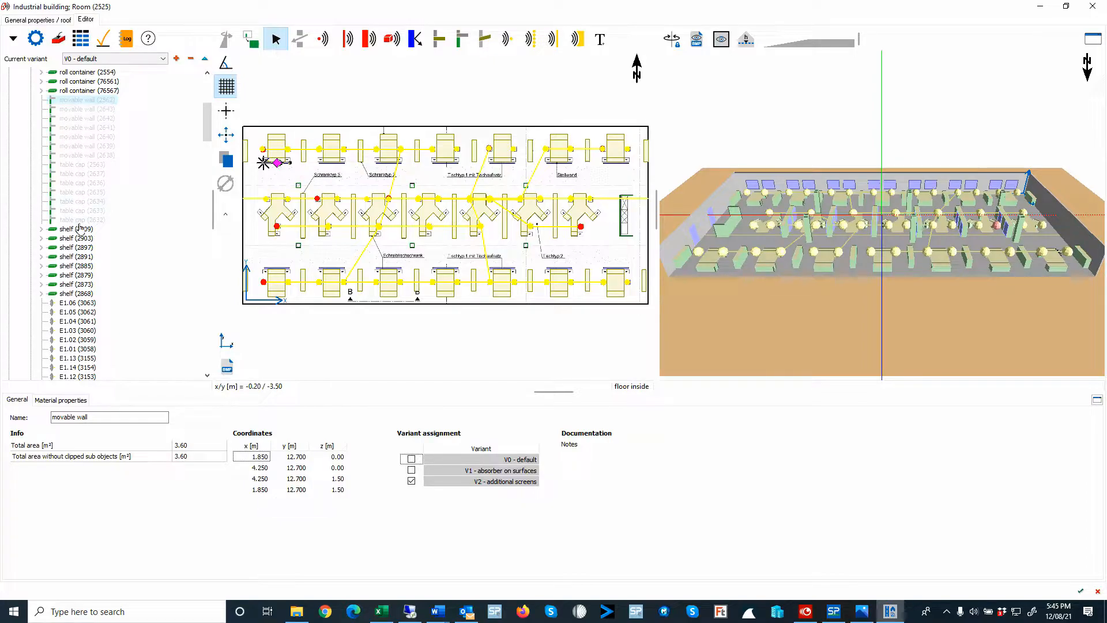
click(81, 165)
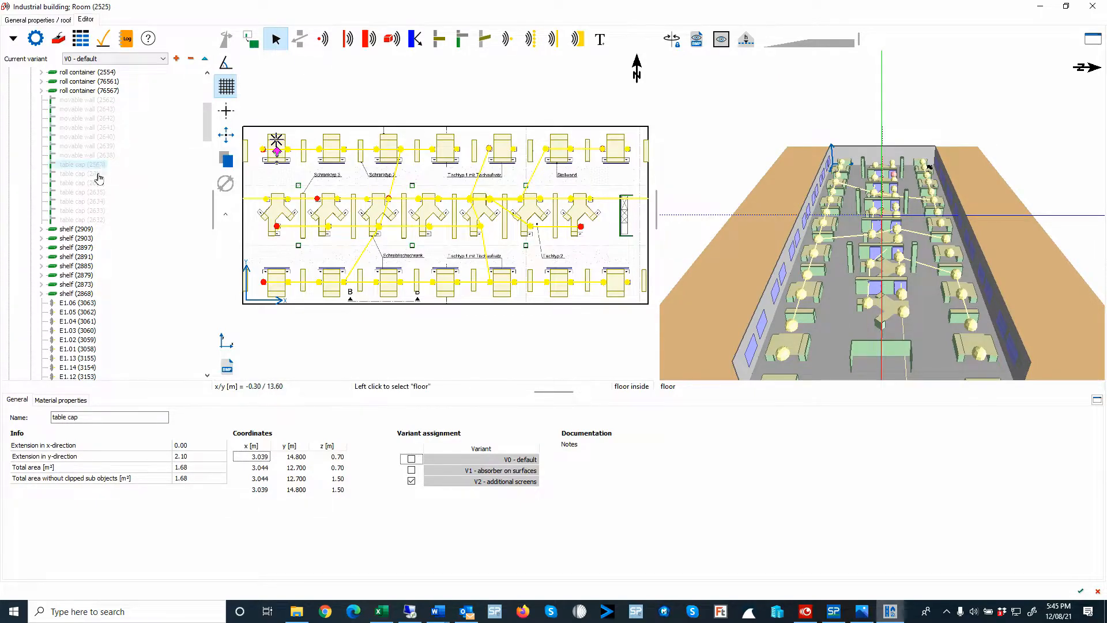
click(60, 400)
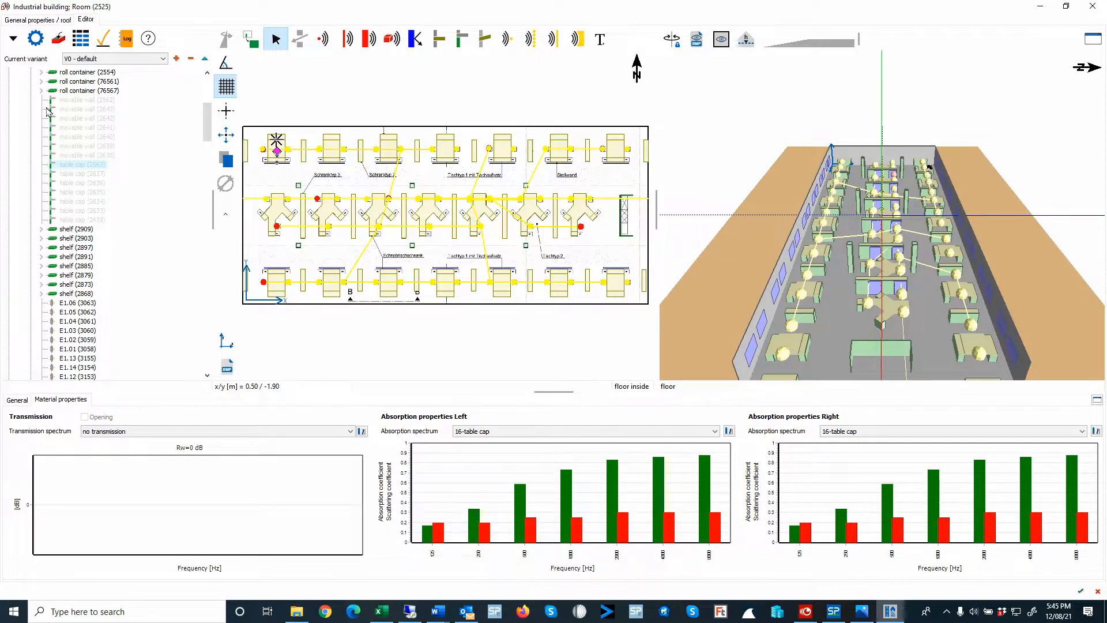
View the "V1 - absorber on surfaces" variant, switch to "V2 - additional screens" and examine the added screens in the 3D model
click(209, 131)
mouse_move(209, 131)
mouse_down()
mouse_move(210, 142)
mouse_move(210, 129)
mouse_up()
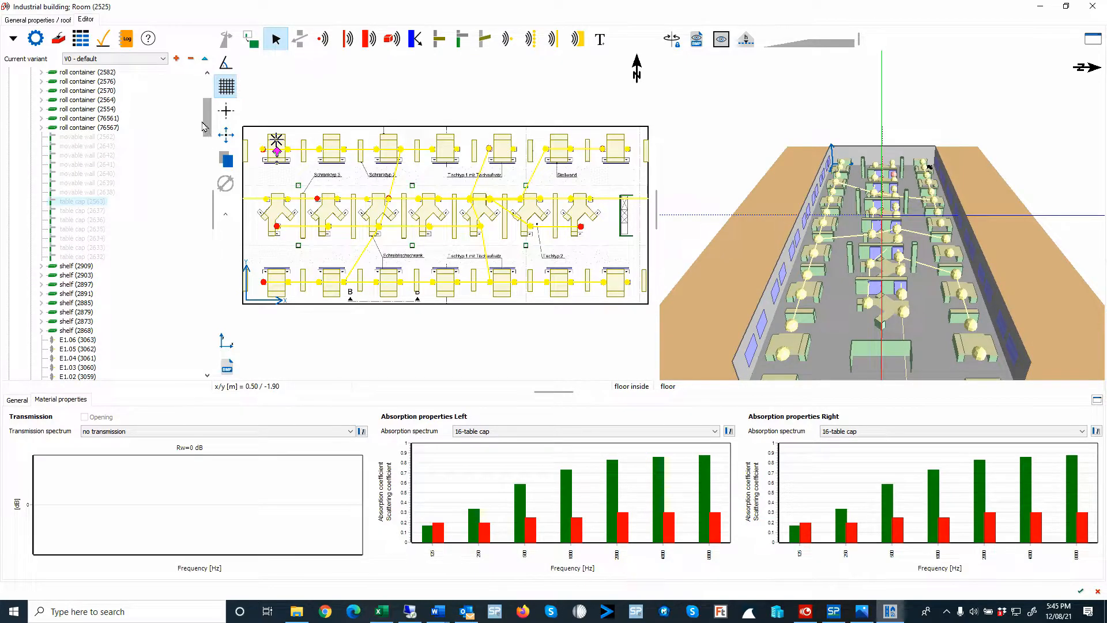
click(104, 58)
click(104, 77)
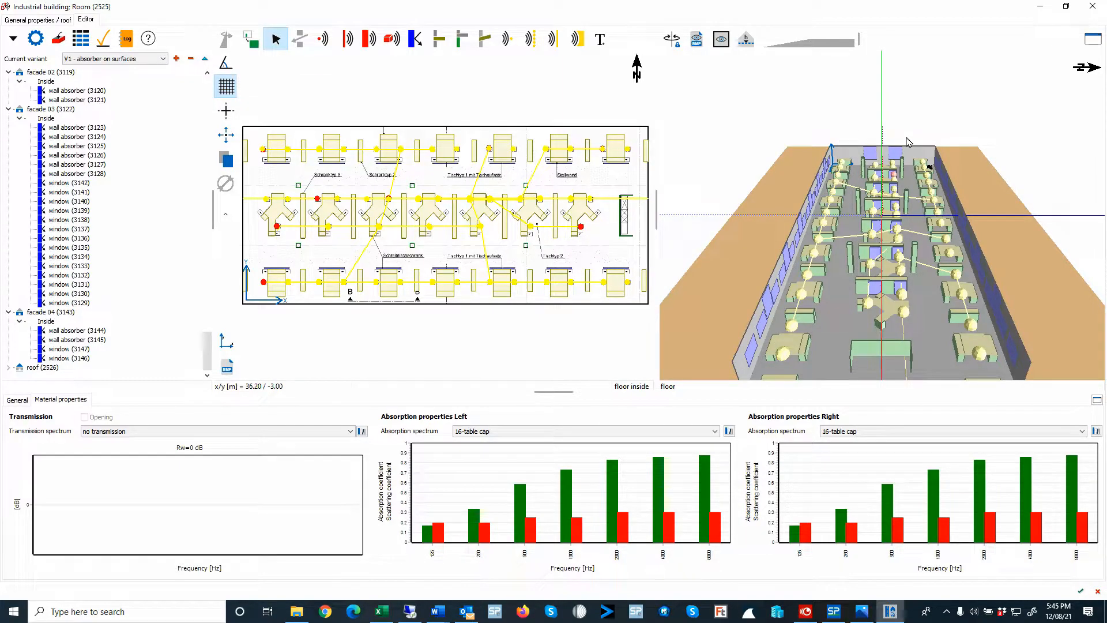
click(113, 60)
click(106, 86)
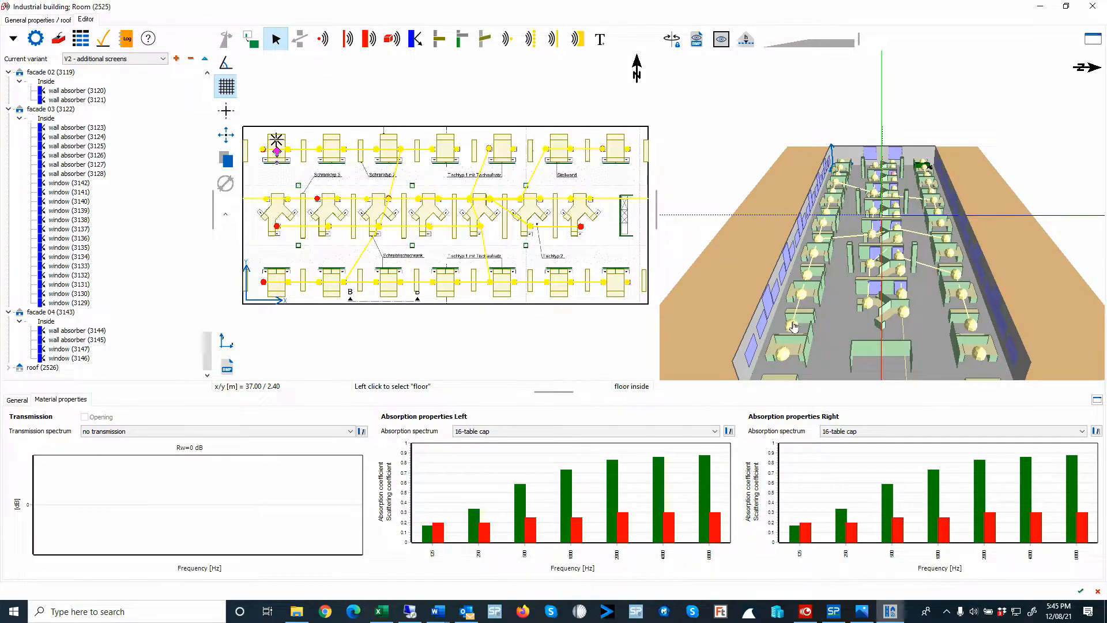
scroll(791, 340, up, 1)
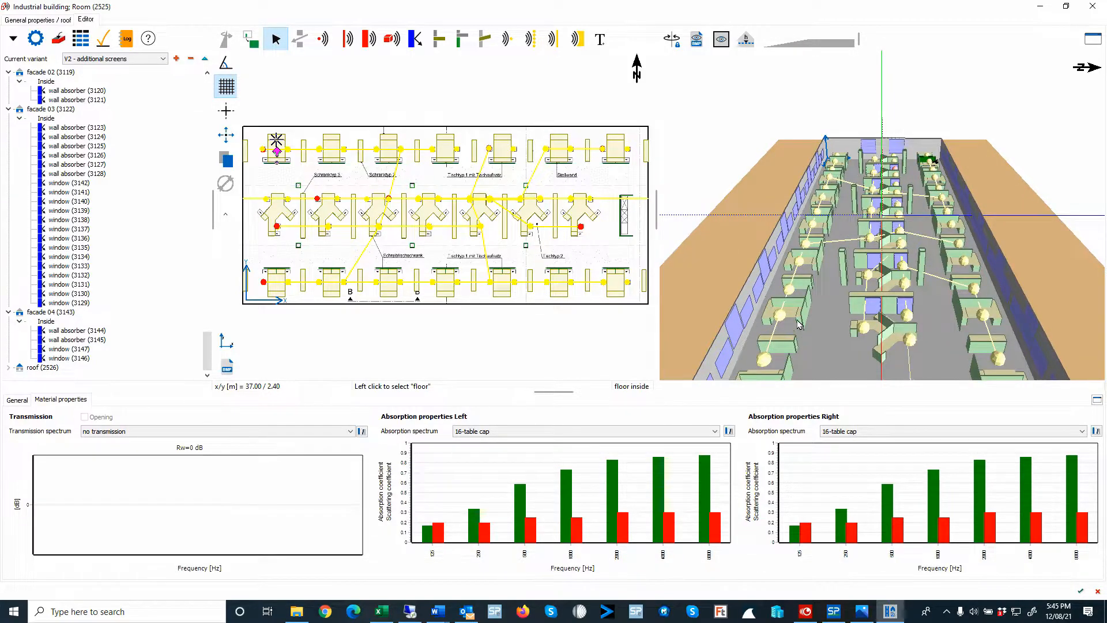
scroll(787, 317, up, 1)
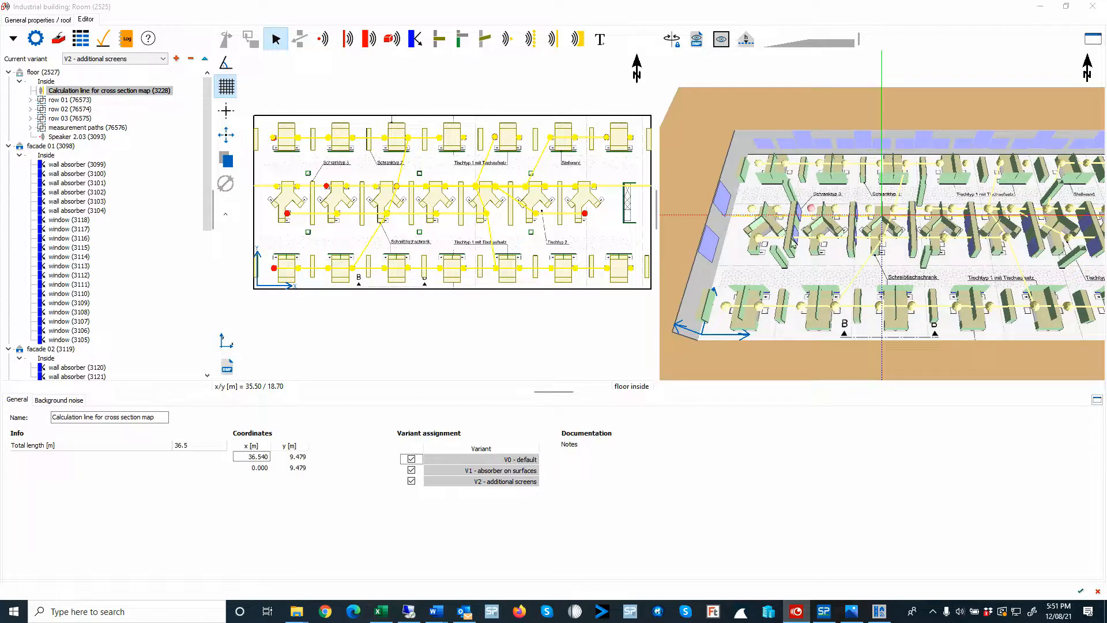
Inspect the Speaker 2.03 source's emission settings and accept its library spectrum "16-Lw,S (EN ISO 3382:2012)"
click(327, 187)
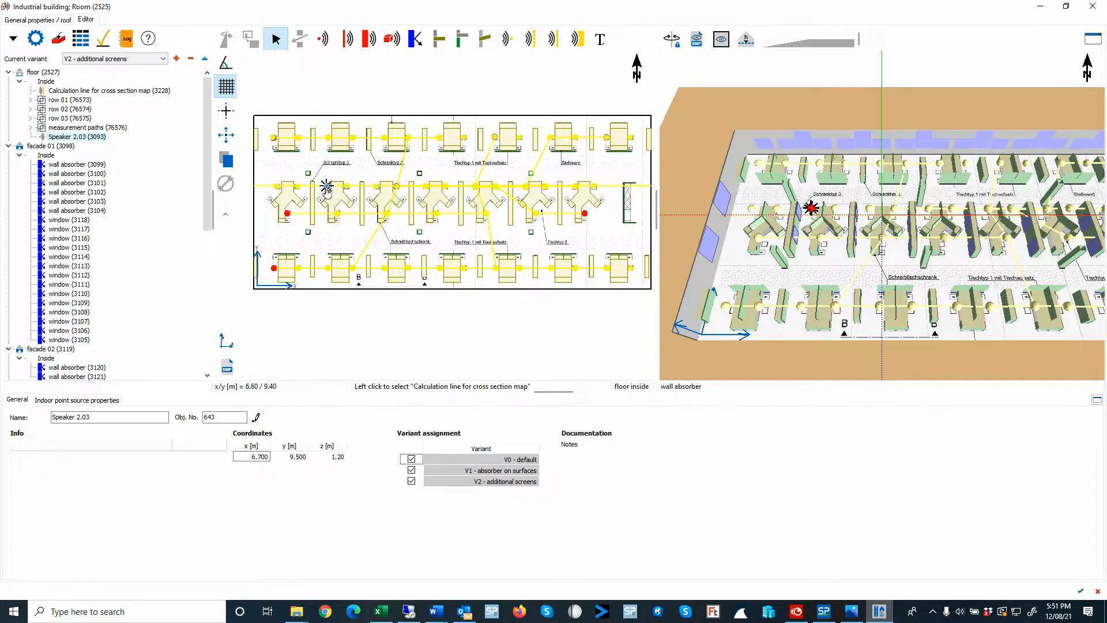
click(58, 401)
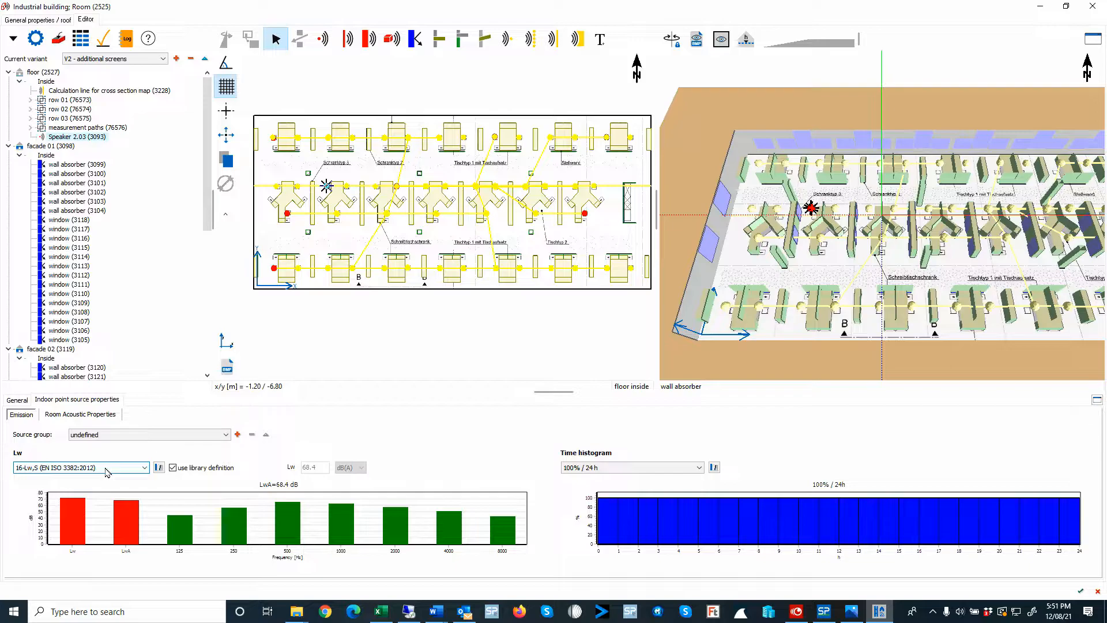
click(158, 468)
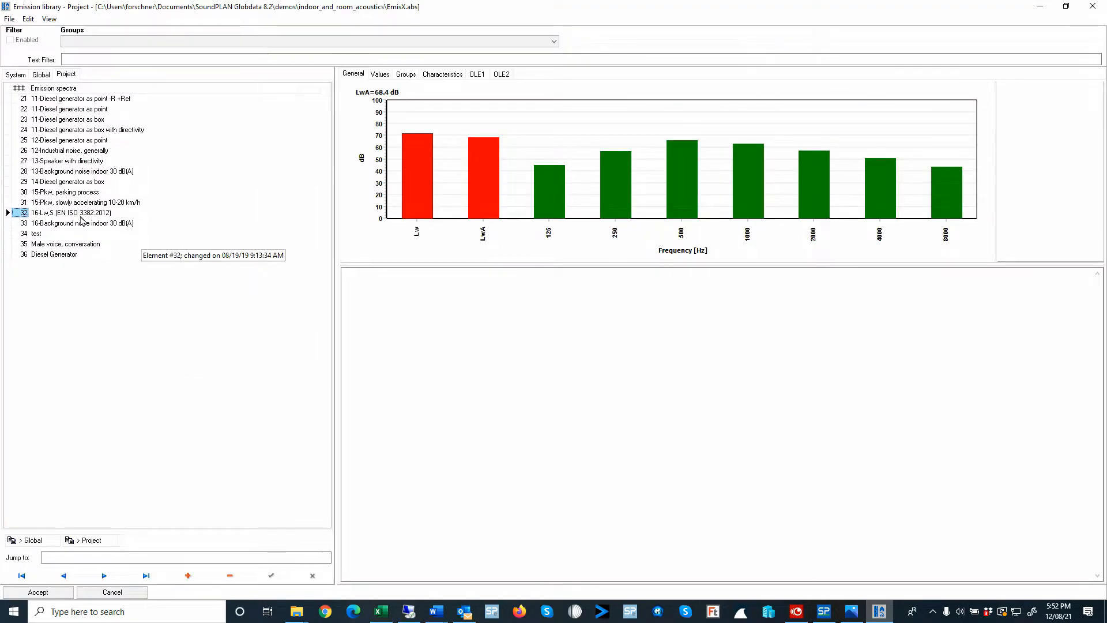
click(80, 216)
click(379, 74)
click(353, 74)
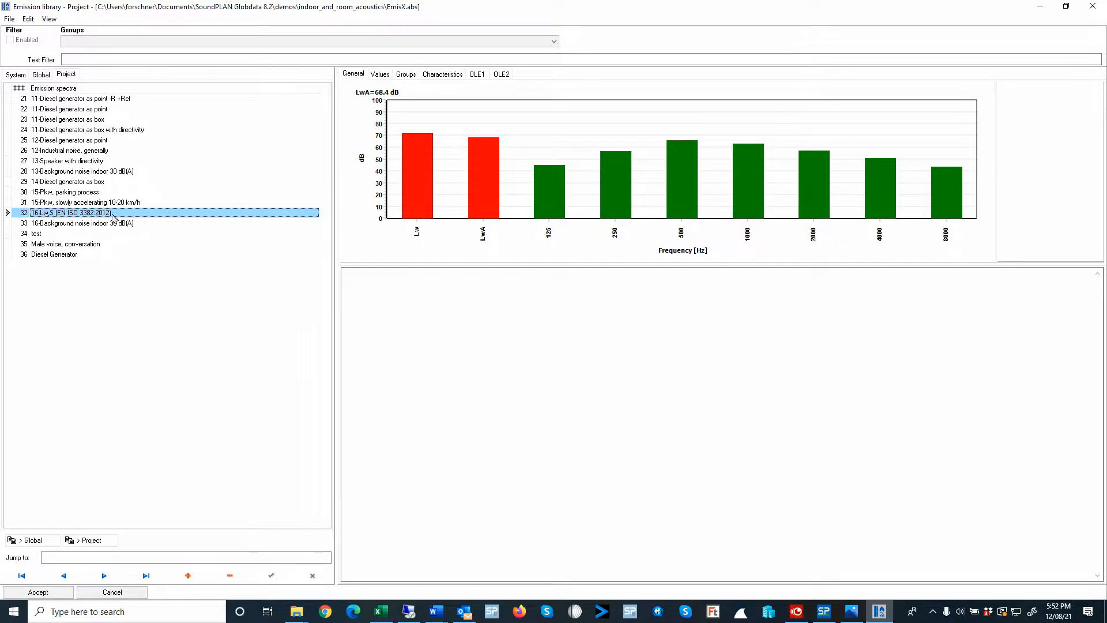
click(51, 593)
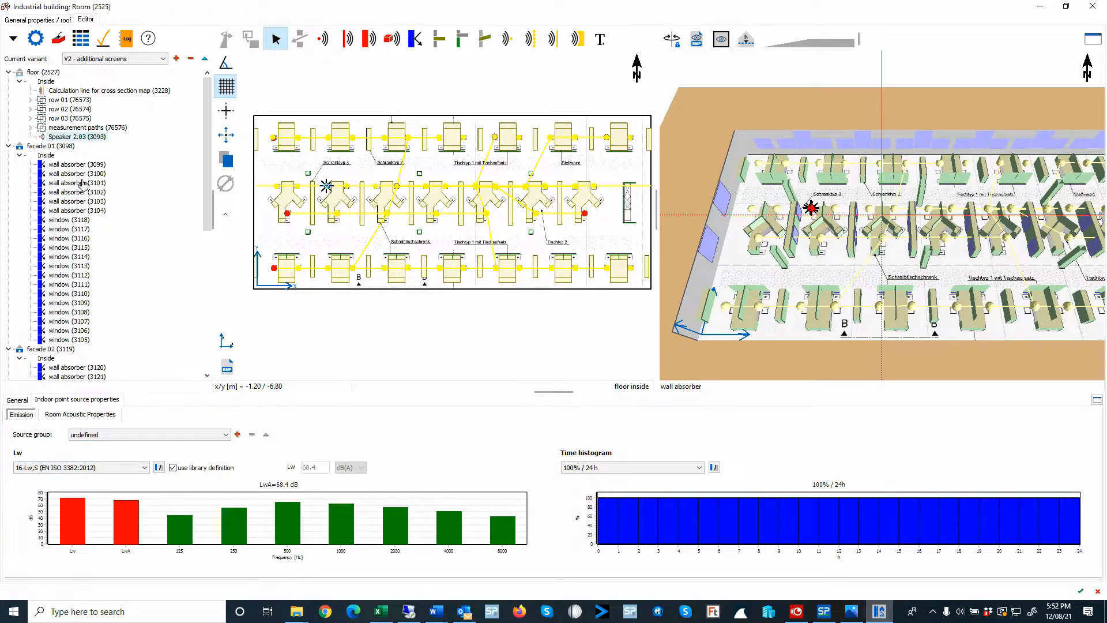
Expand the measurement paths group and inspect the receivers and source spectrum of Measurement path 01
click(31, 128)
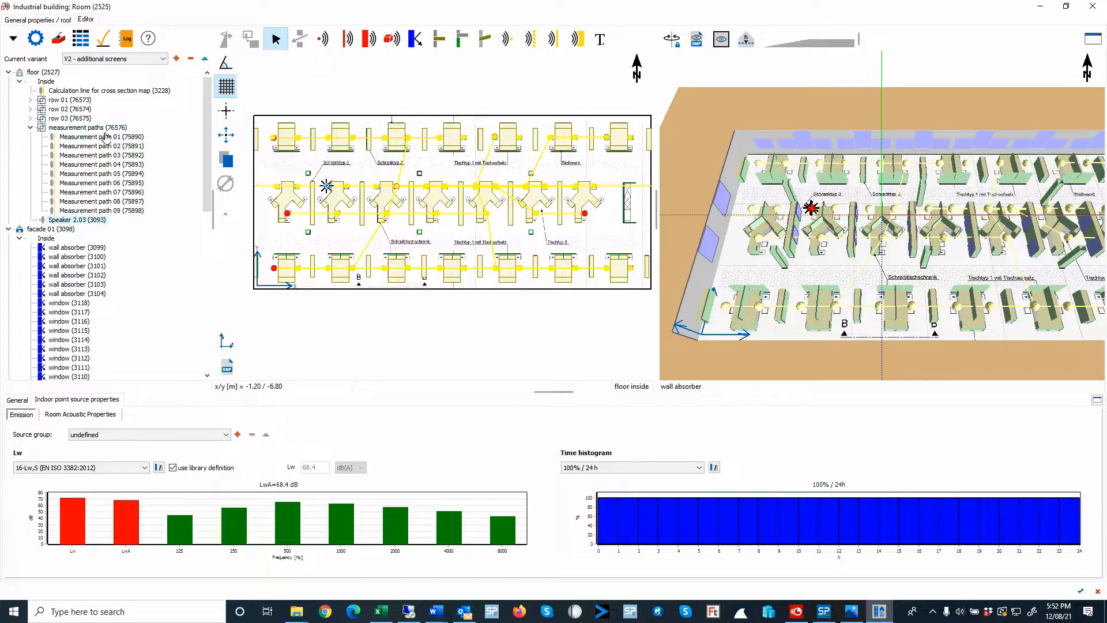
click(80, 138)
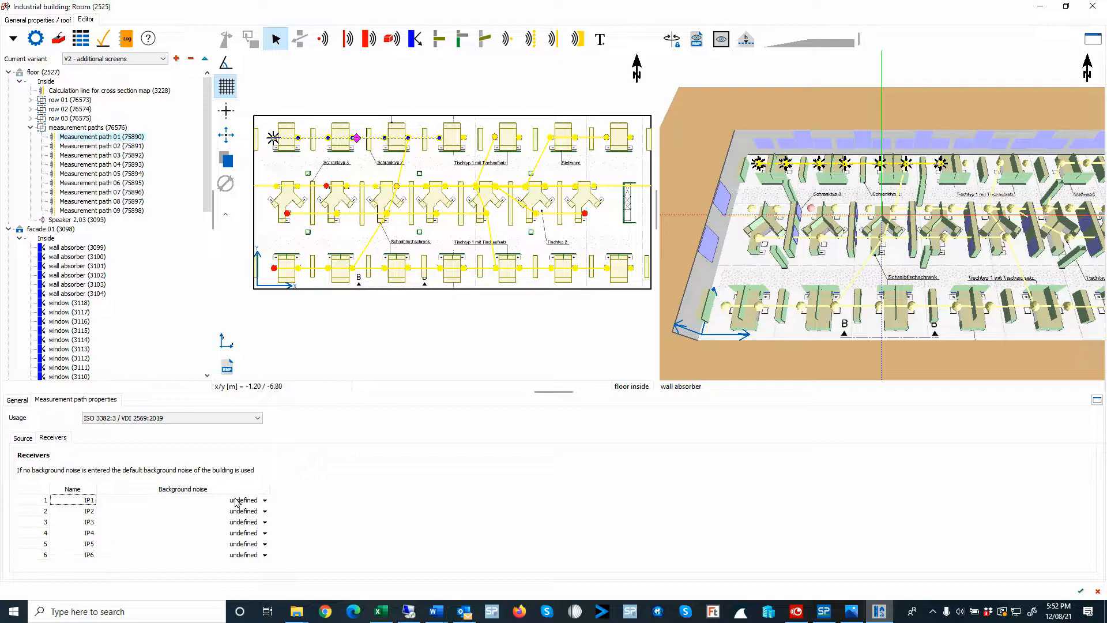
click(22, 439)
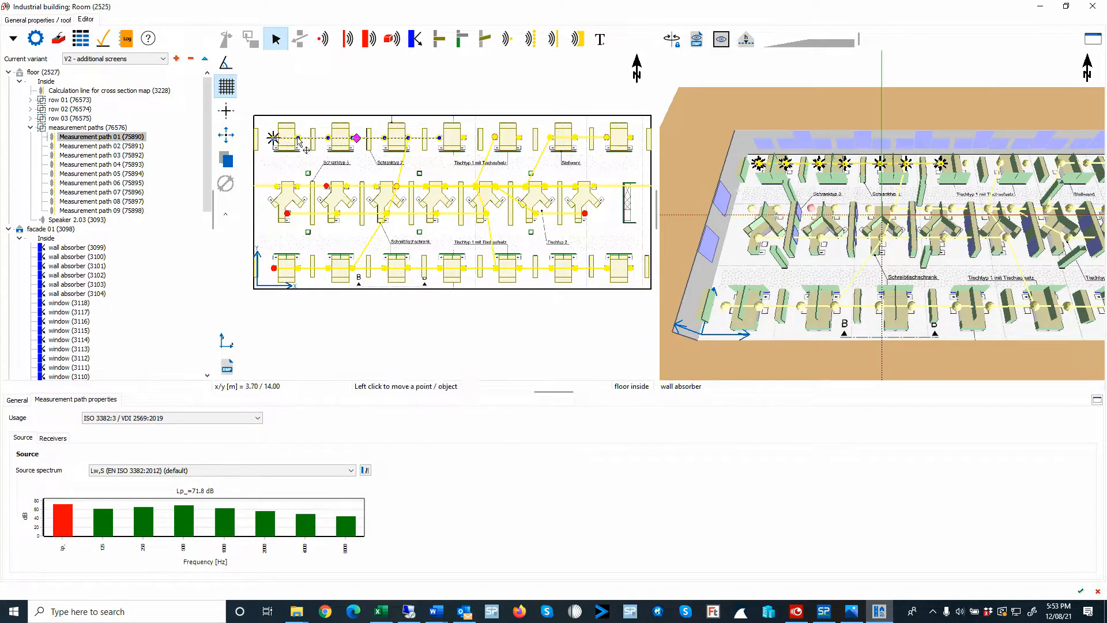
View the course of Measurement paths 02 to 06 one after another in the floor plan and 3D model
click(102, 146)
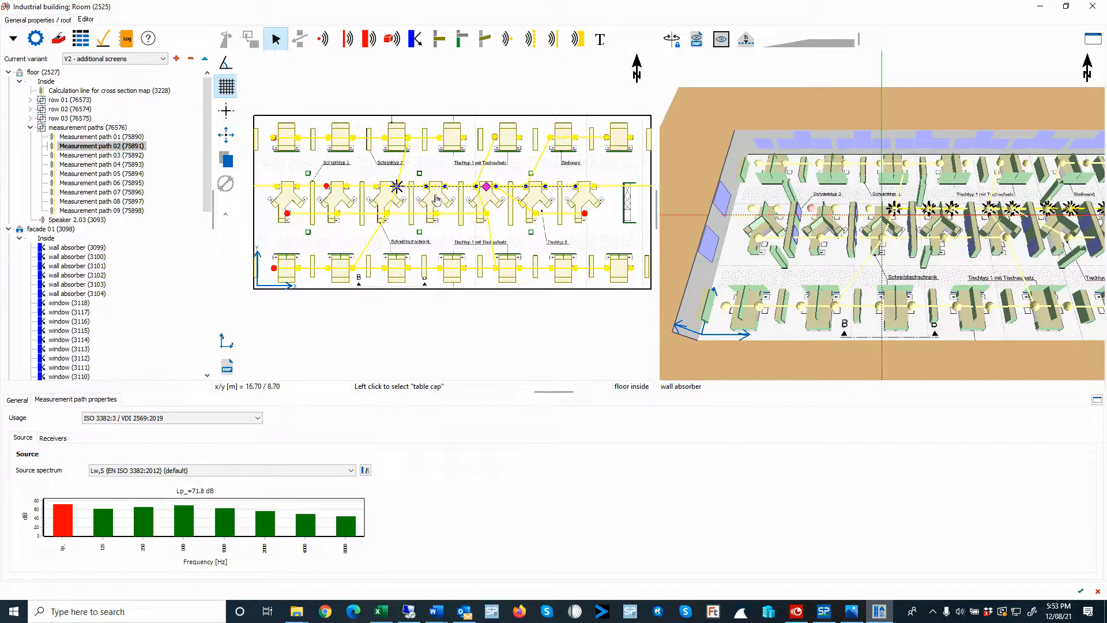
click(101, 156)
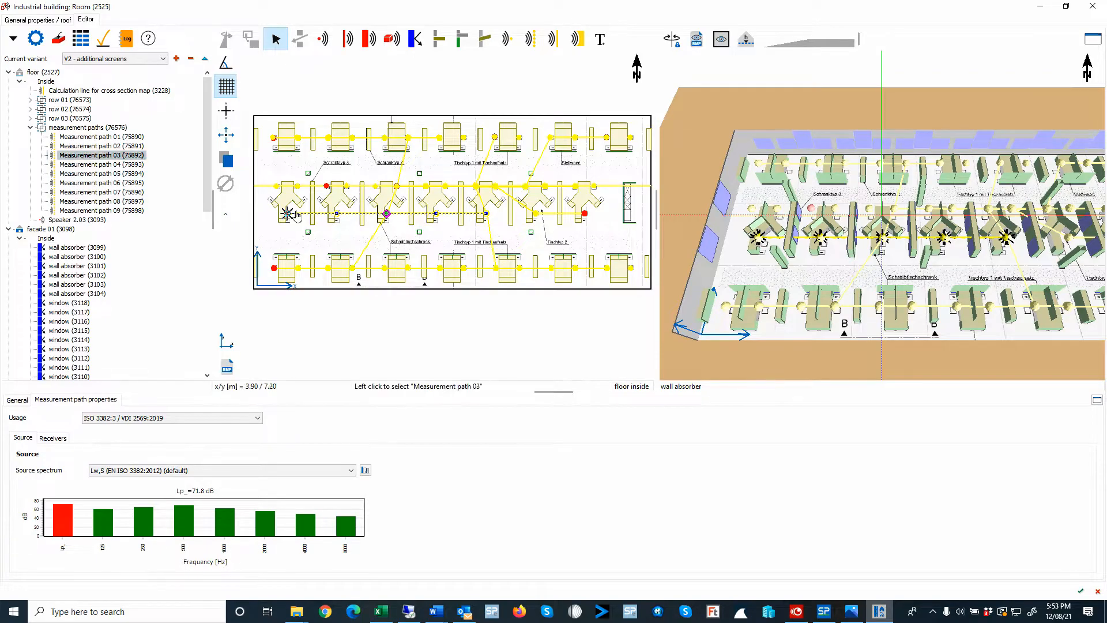
click(110, 164)
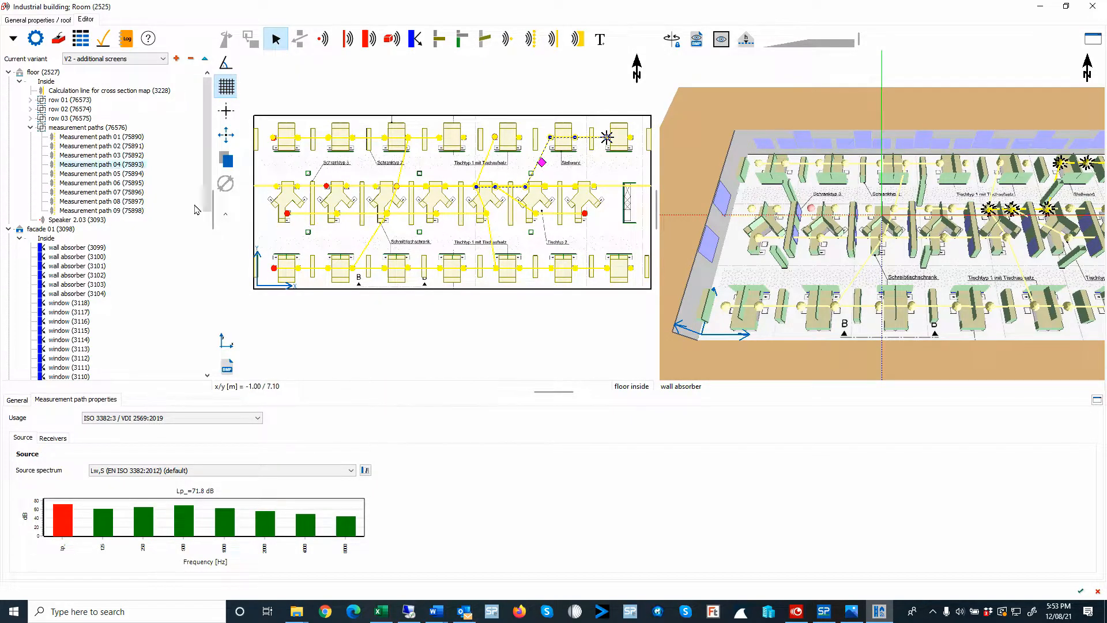
click(114, 174)
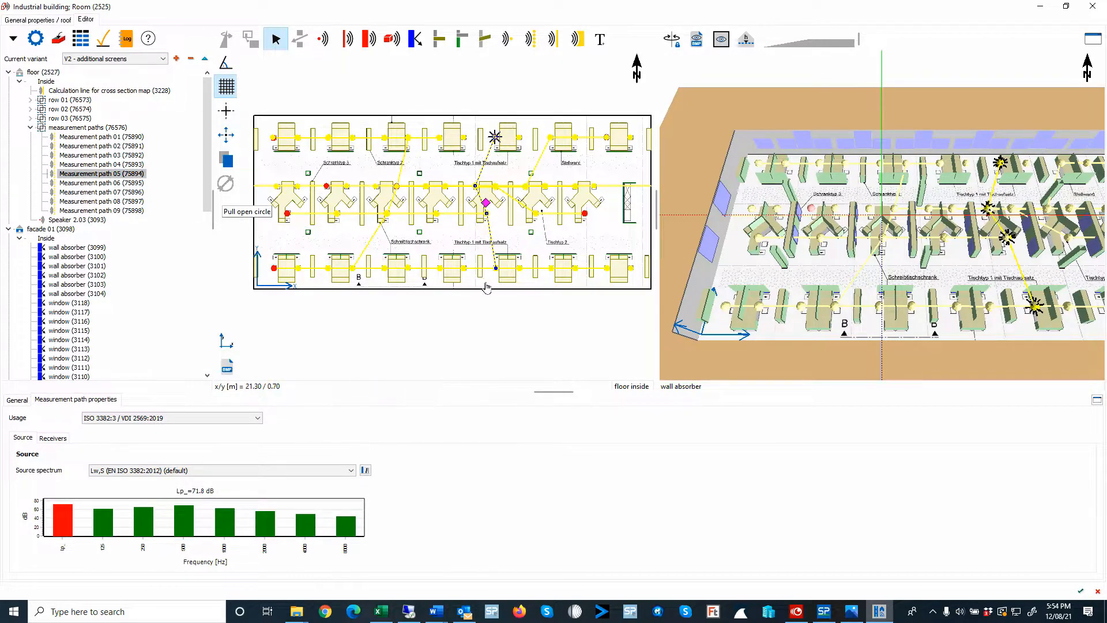
click(120, 183)
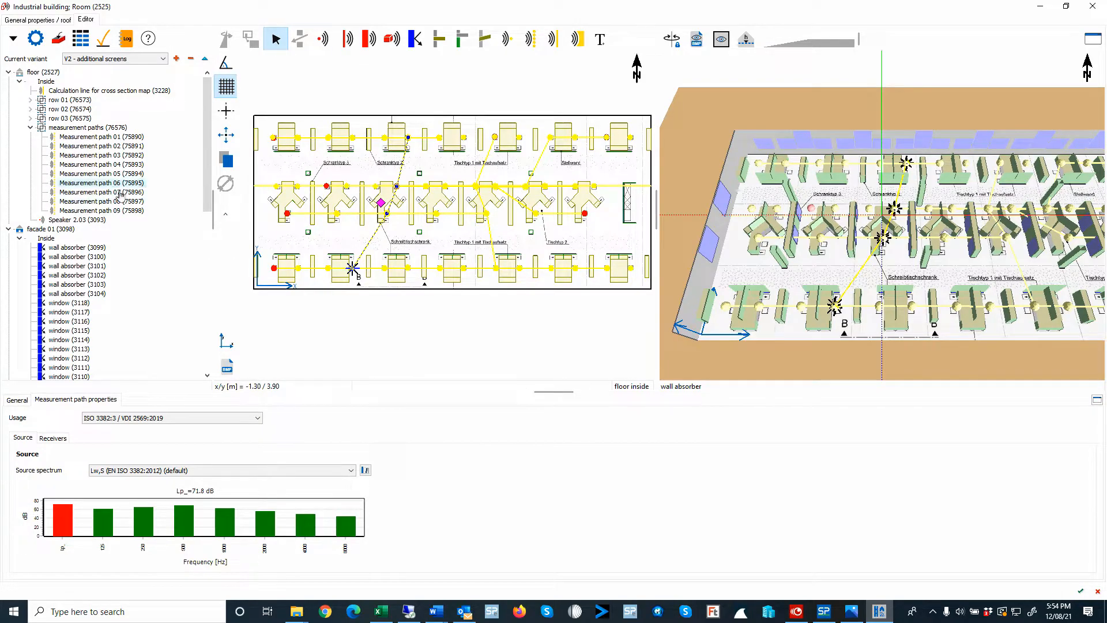
View the course of Measurement paths 07 to 09, then inspect the calculation line for the cross section map
click(119, 193)
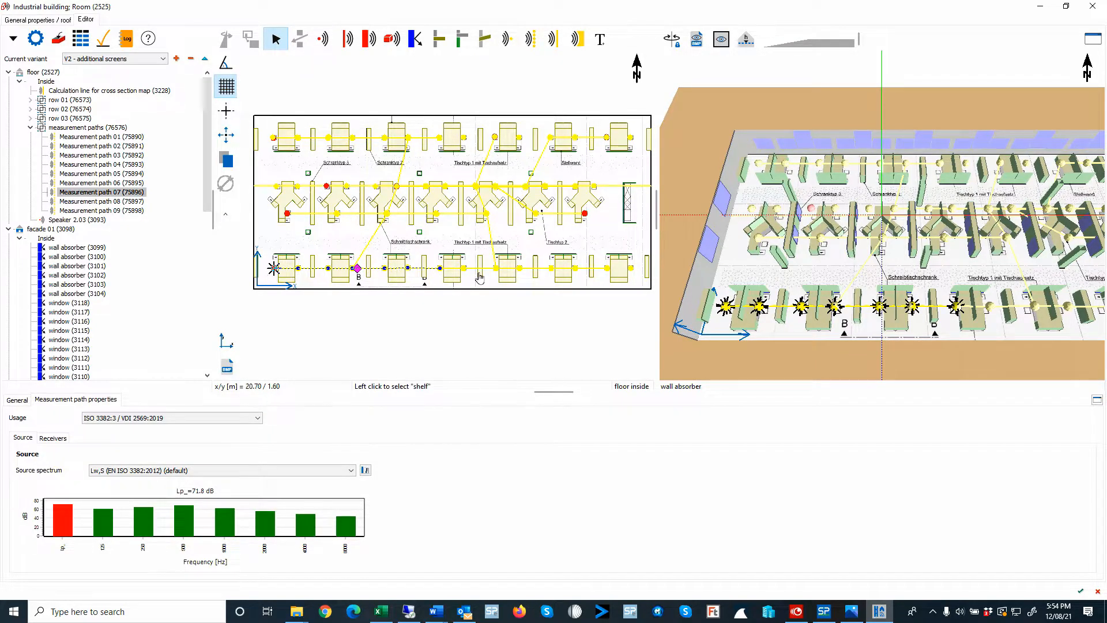
click(120, 203)
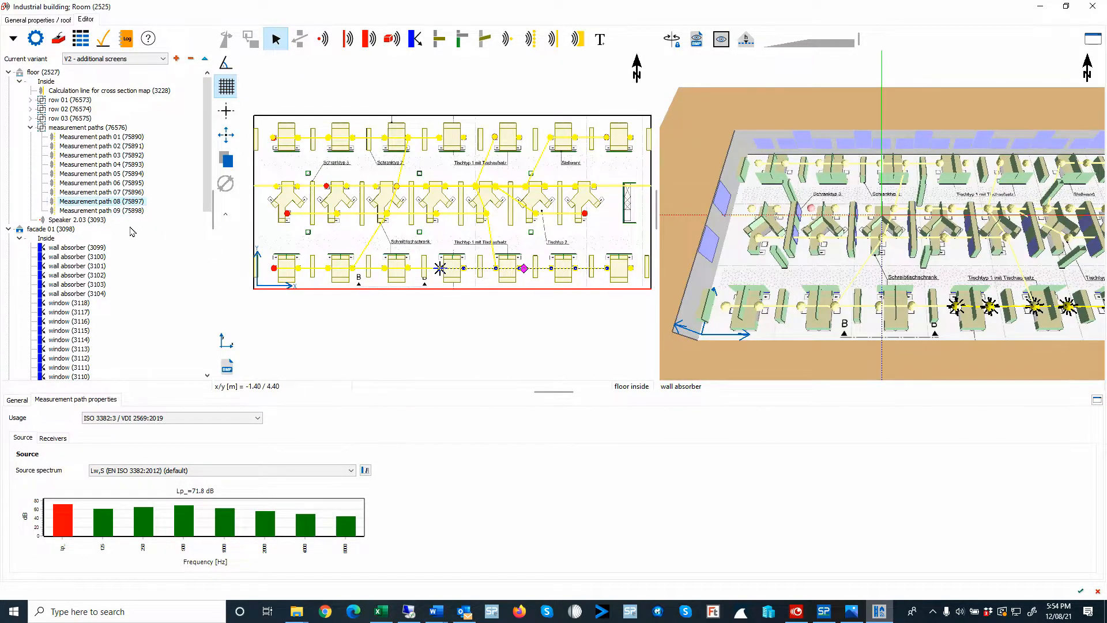
click(122, 210)
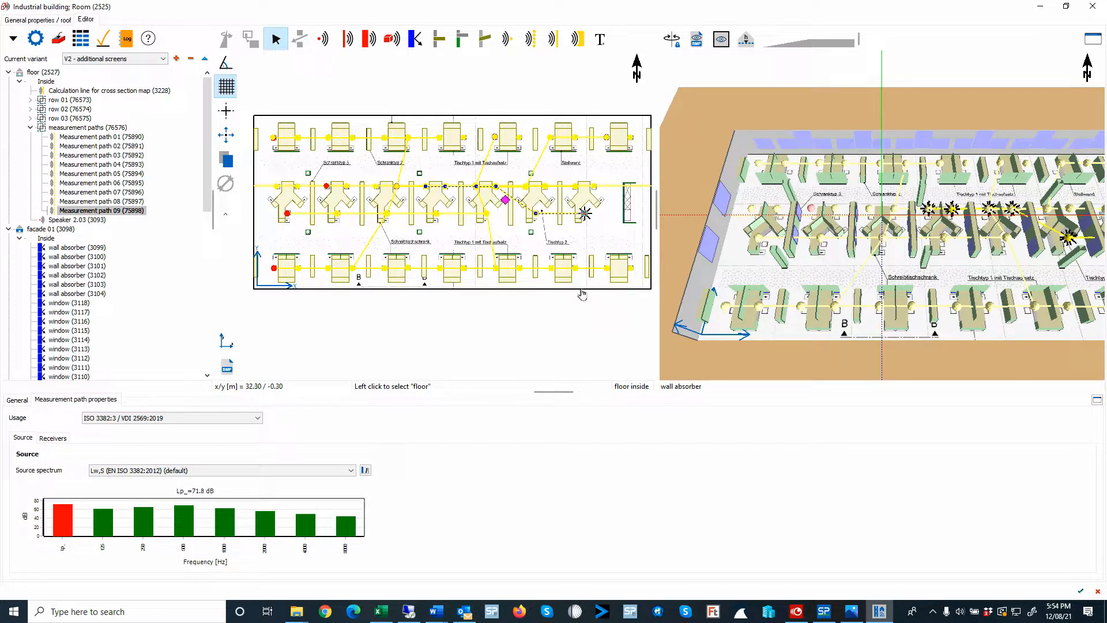
click(30, 128)
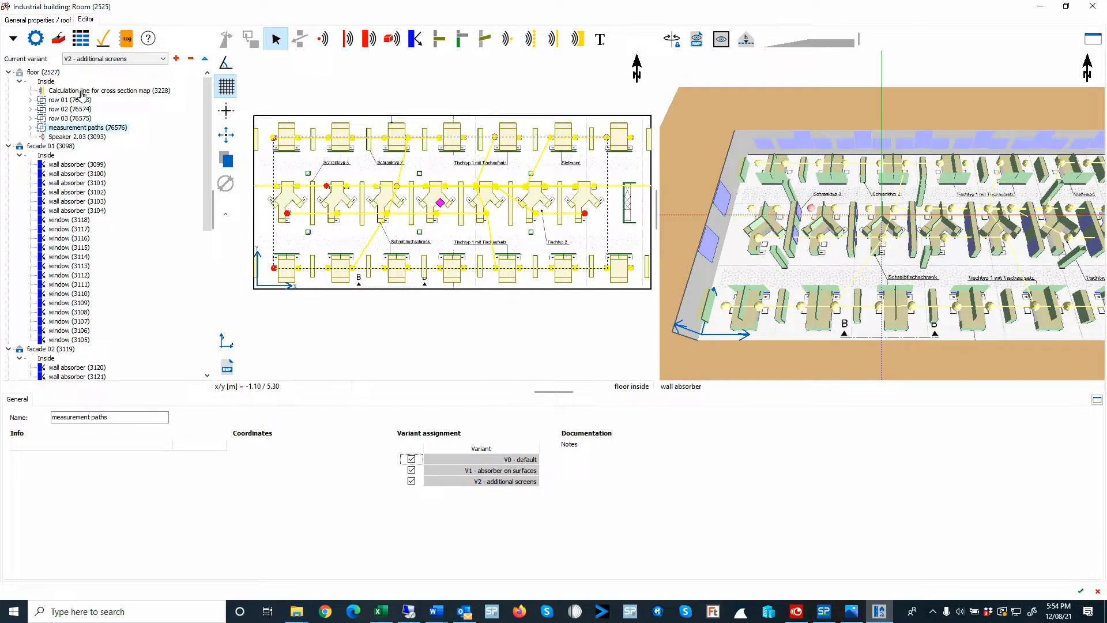
click(81, 93)
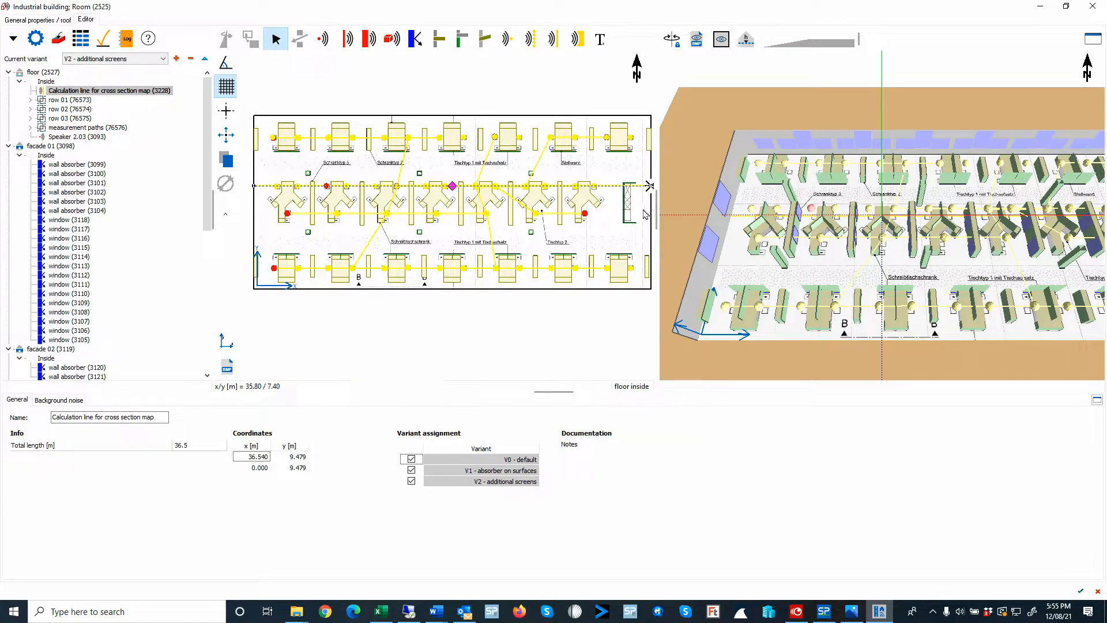
Compare the variants "V0 - default", "V1 - absorber on surfaces" and "V2 - additional screens" by making each the current variant in that order
click(127, 62)
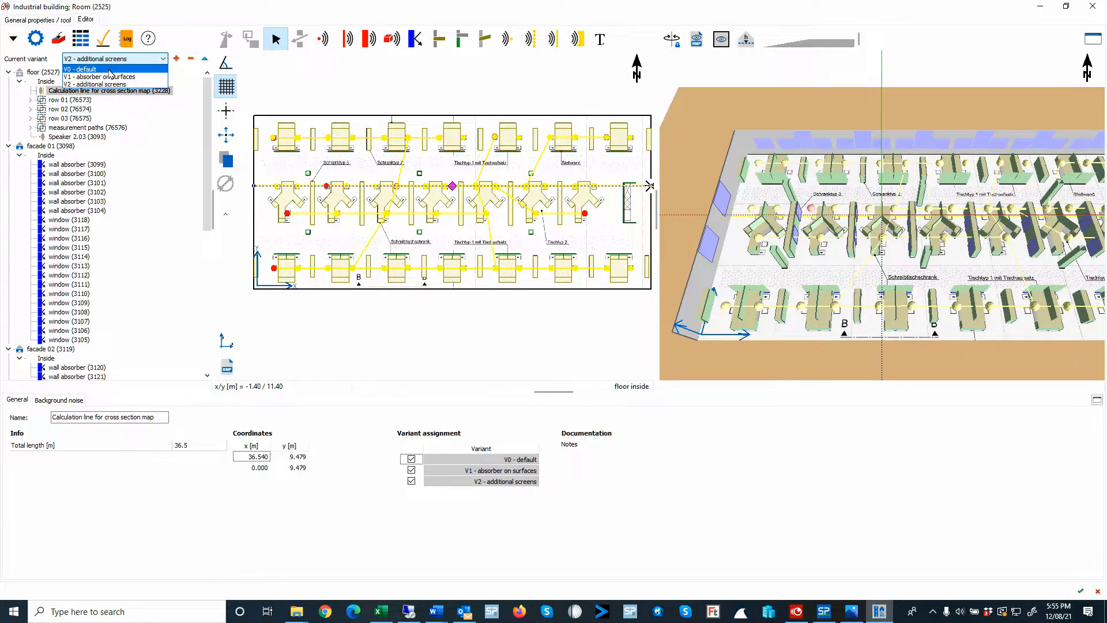
click(109, 69)
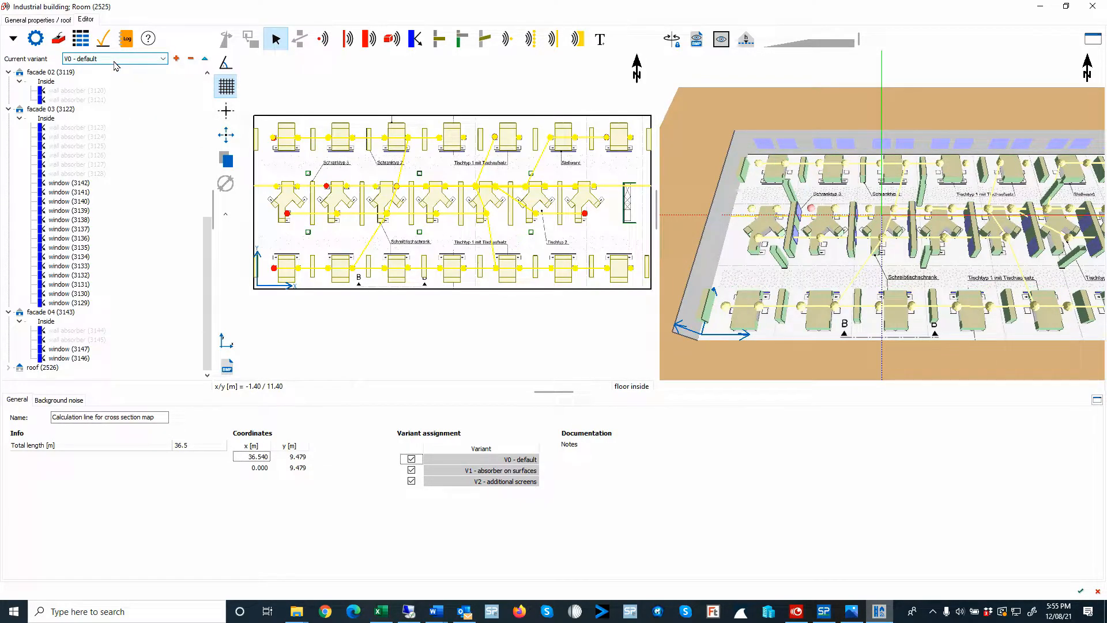
click(114, 61)
click(108, 76)
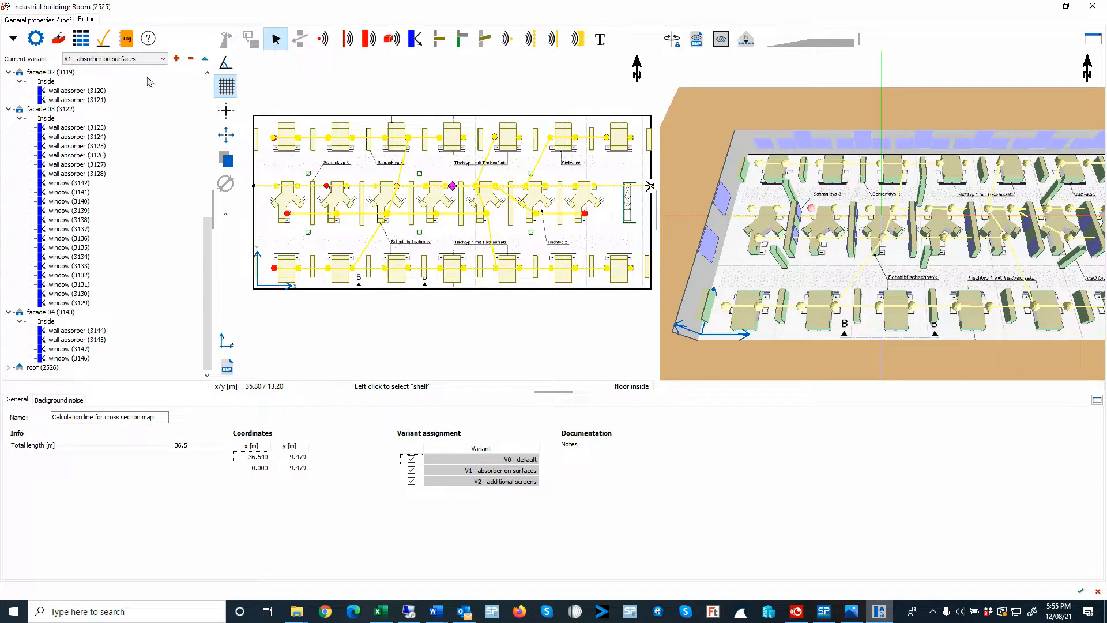
click(118, 59)
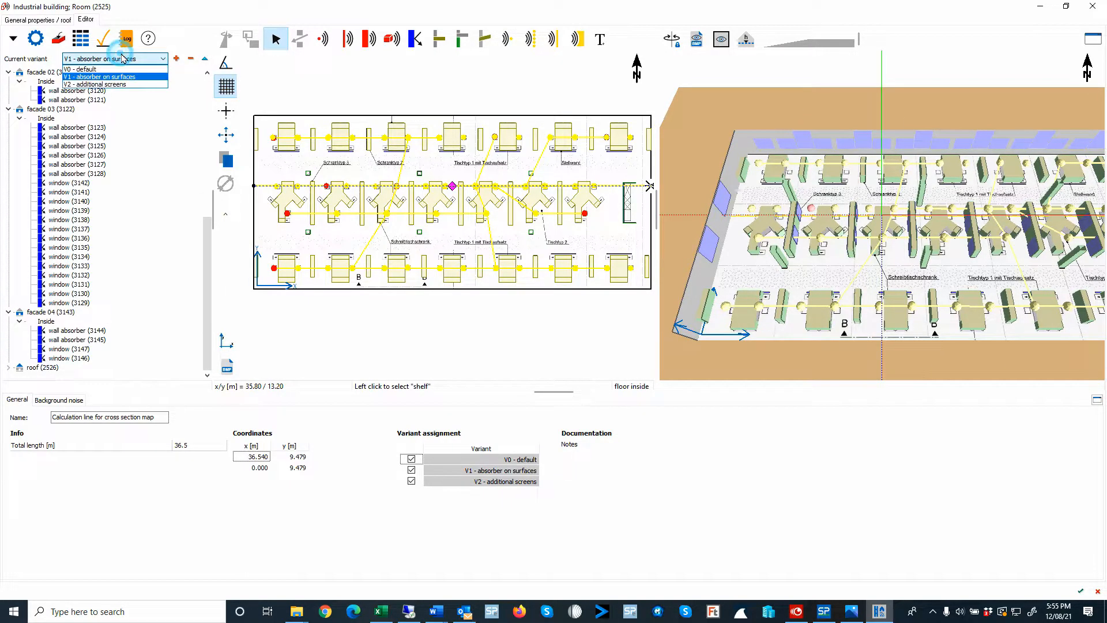
click(117, 85)
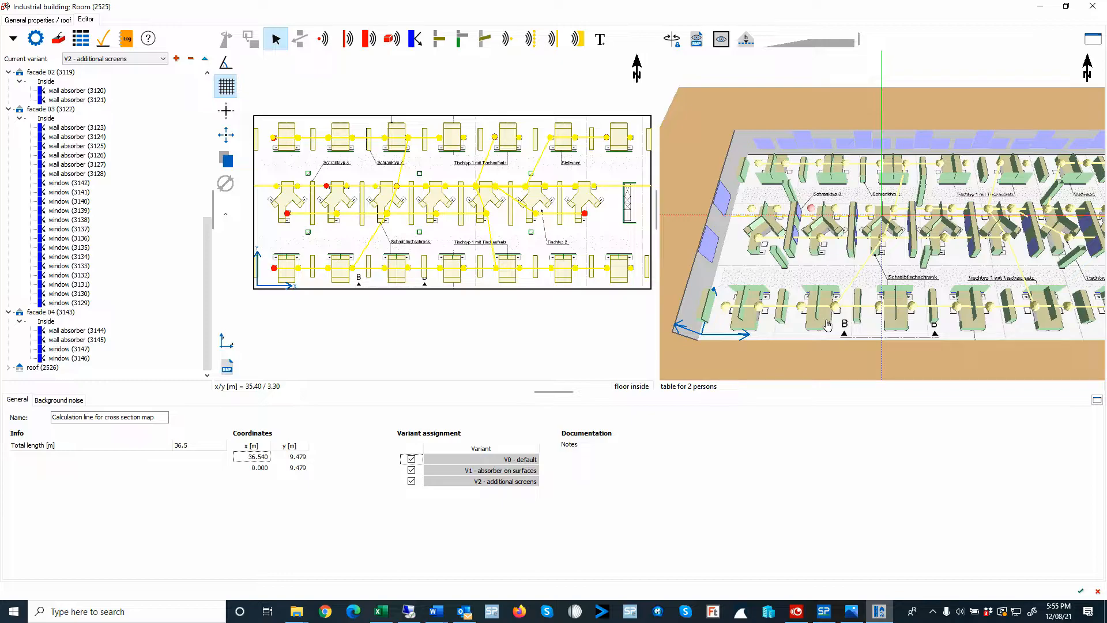
Select the six wall absorbers on facade 03, assign them to variant "V0 - default" and remove that assignment again
click(69, 128)
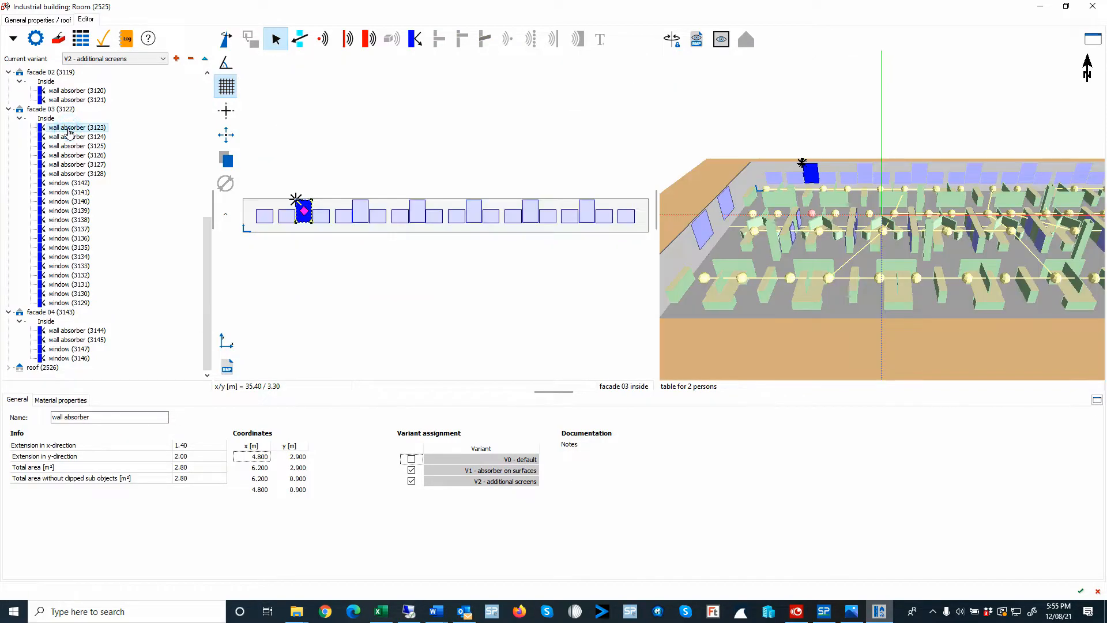
shift+click(63, 174)
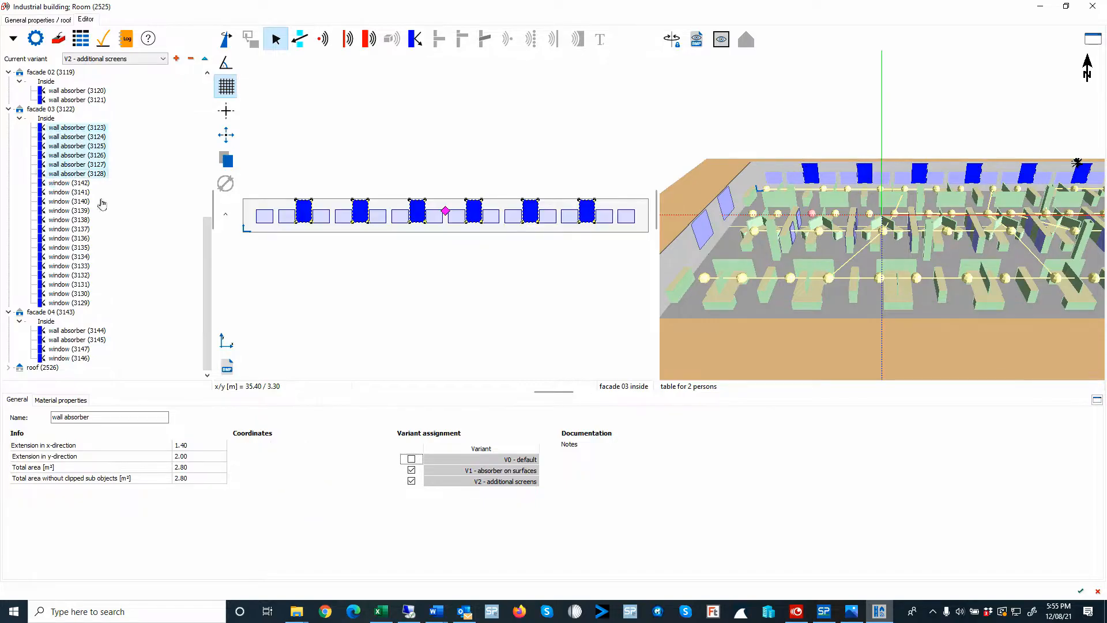
click(412, 472)
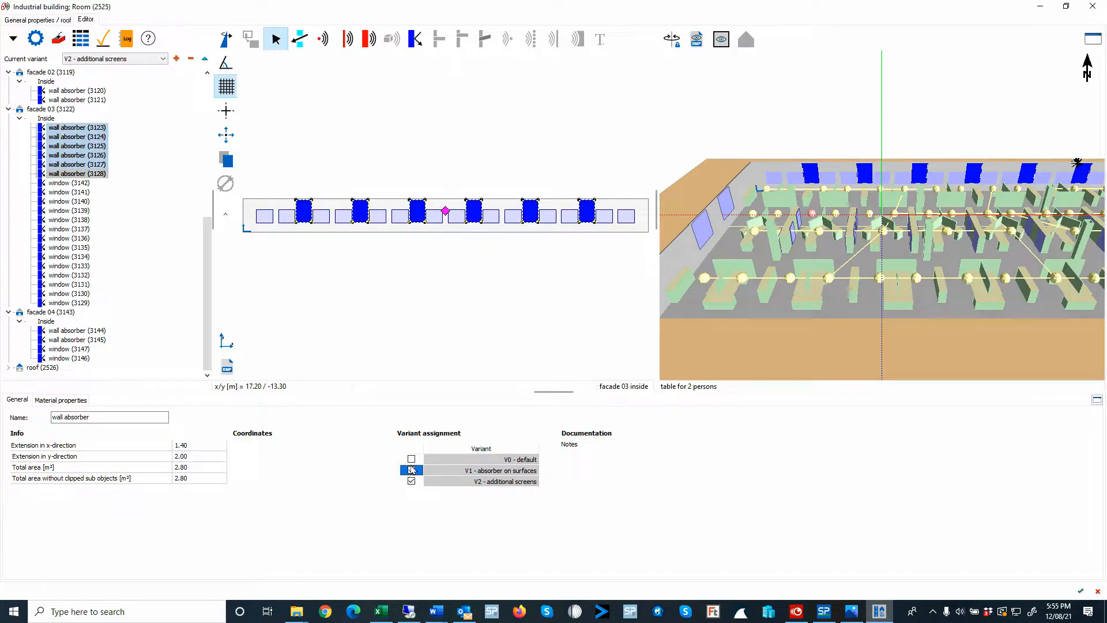
click(411, 460)
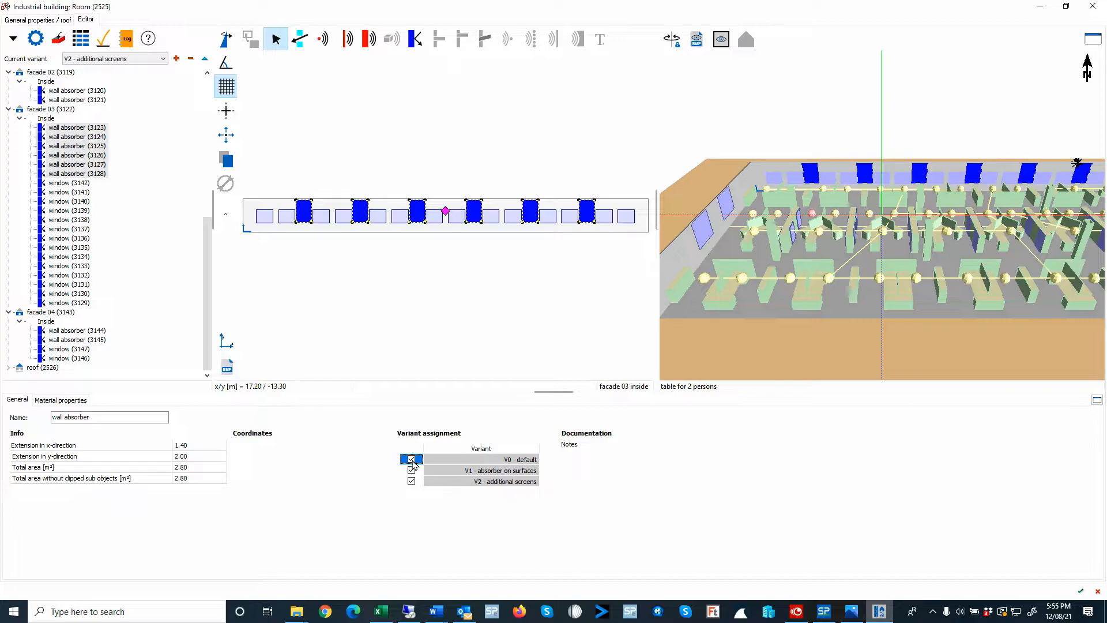
click(412, 460)
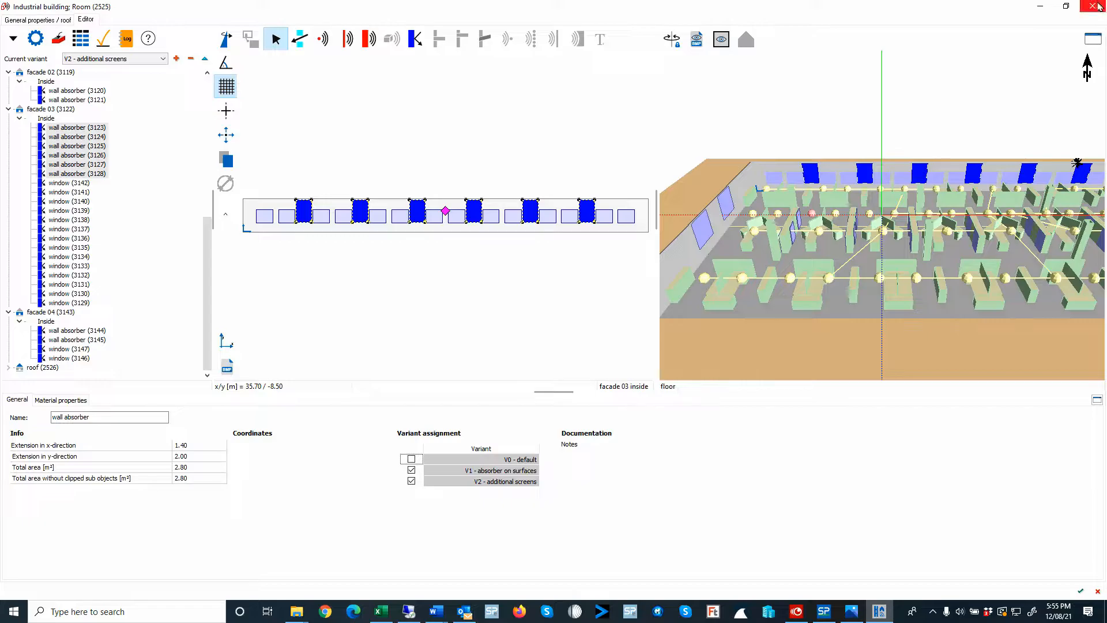
Leave the room editor, open the Calculation Kernel and filter the runs by calculation type Indoor SPS
click(1098, 7)
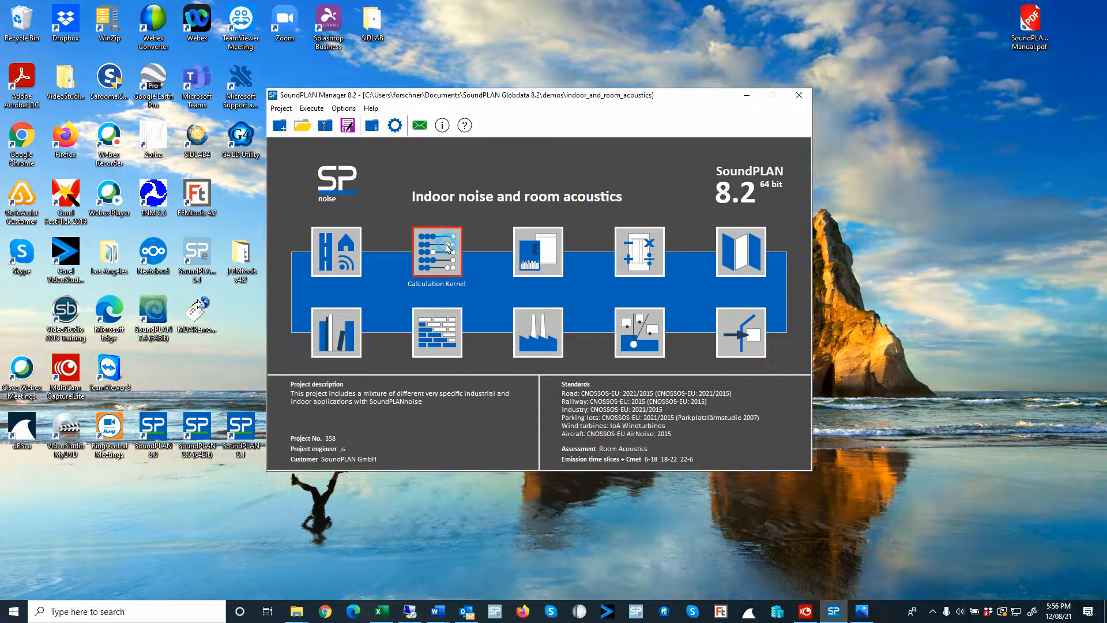
click(448, 248)
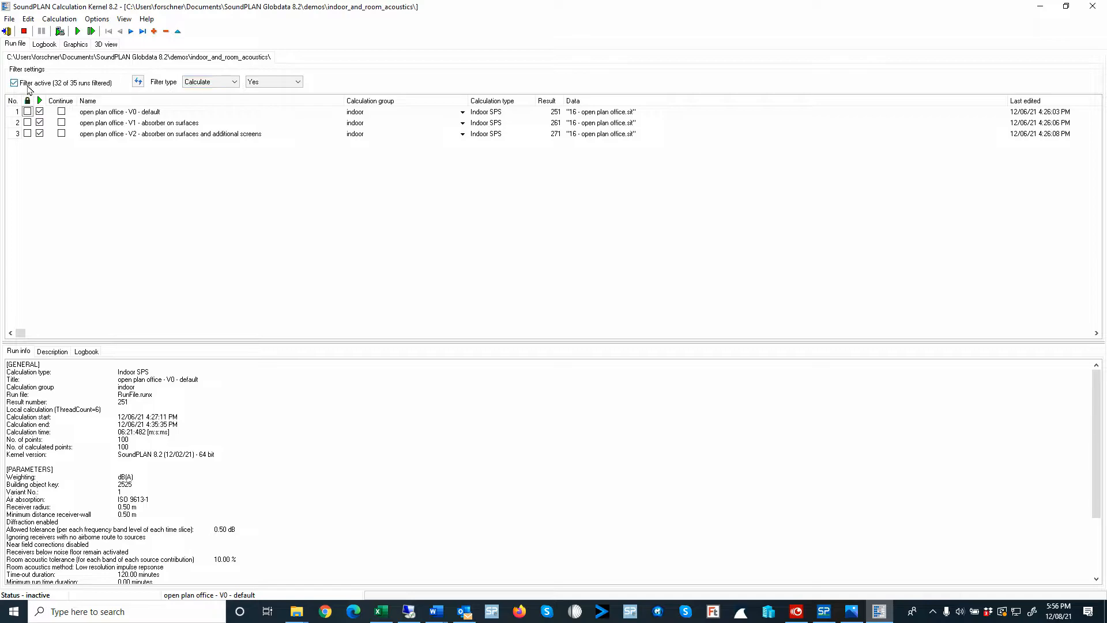
click(209, 83)
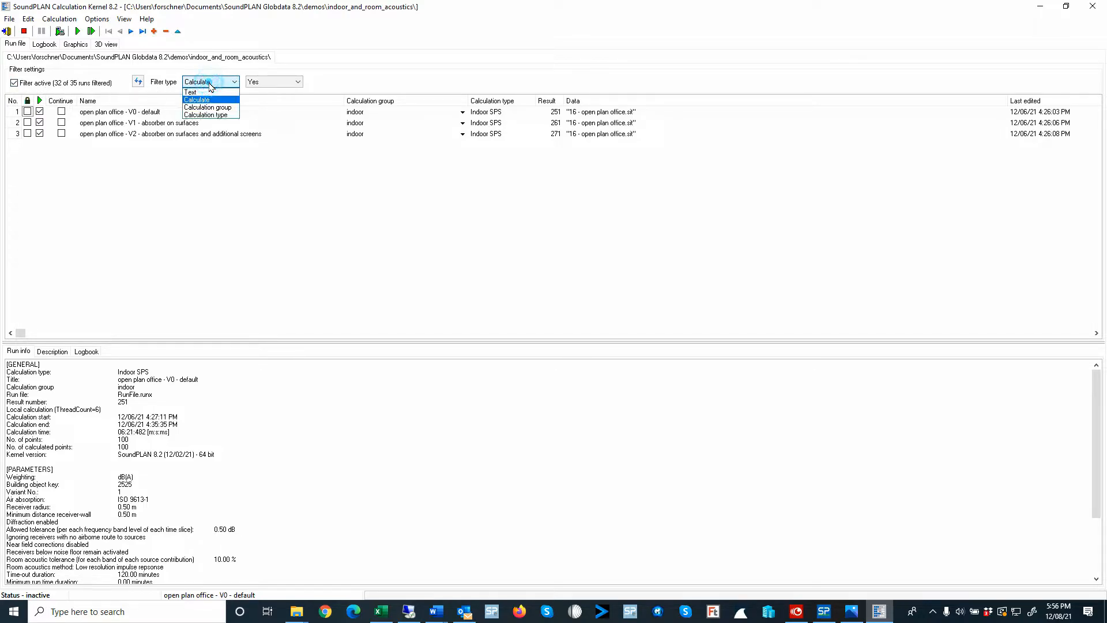
click(230, 116)
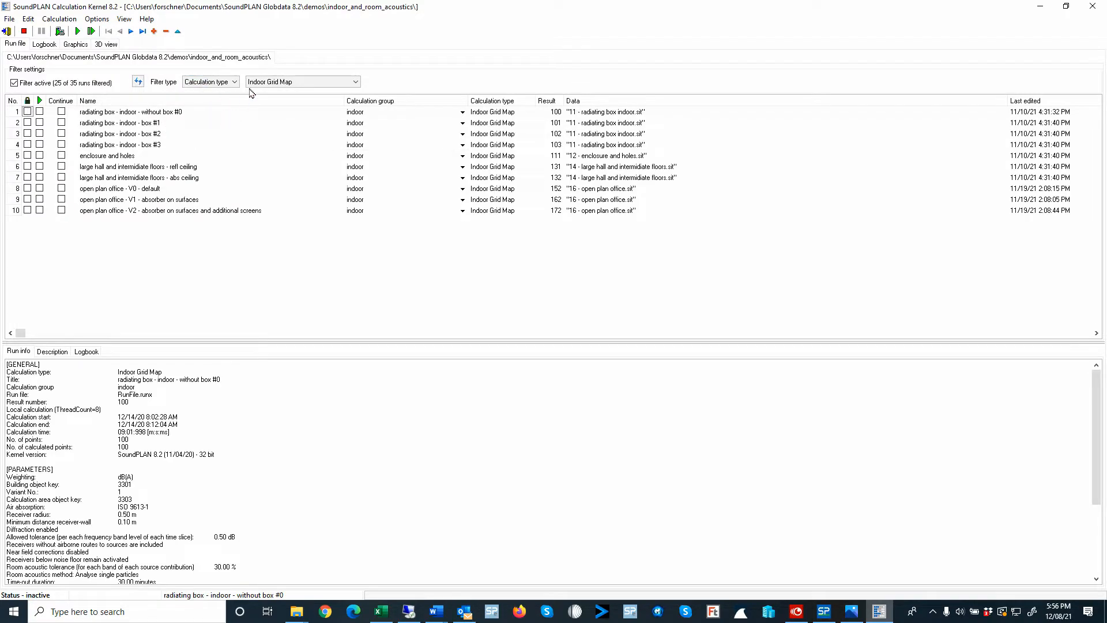
click(315, 83)
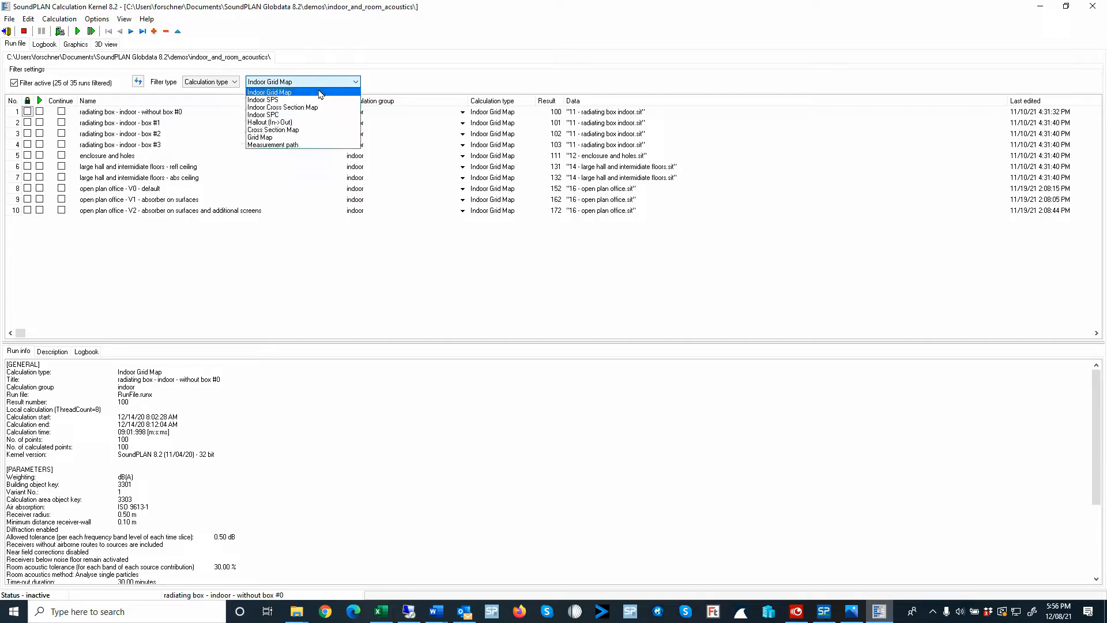
click(313, 108)
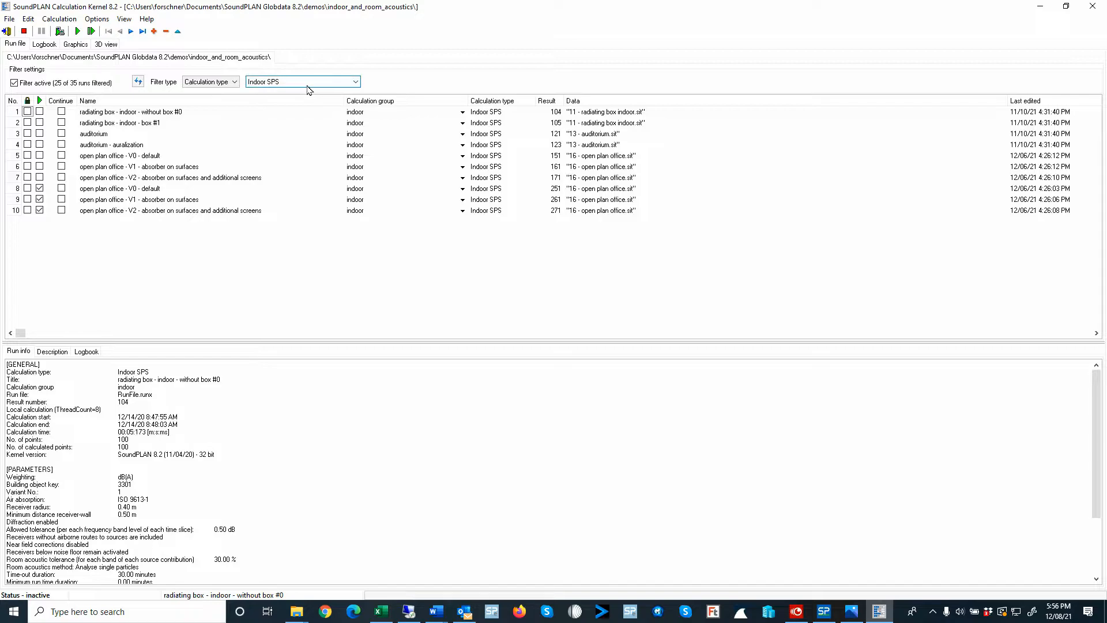
Inspect the general, calculation and assessment settings of the "open plan office - V0 - default" run with result number 251, then close its editor
click(105, 157)
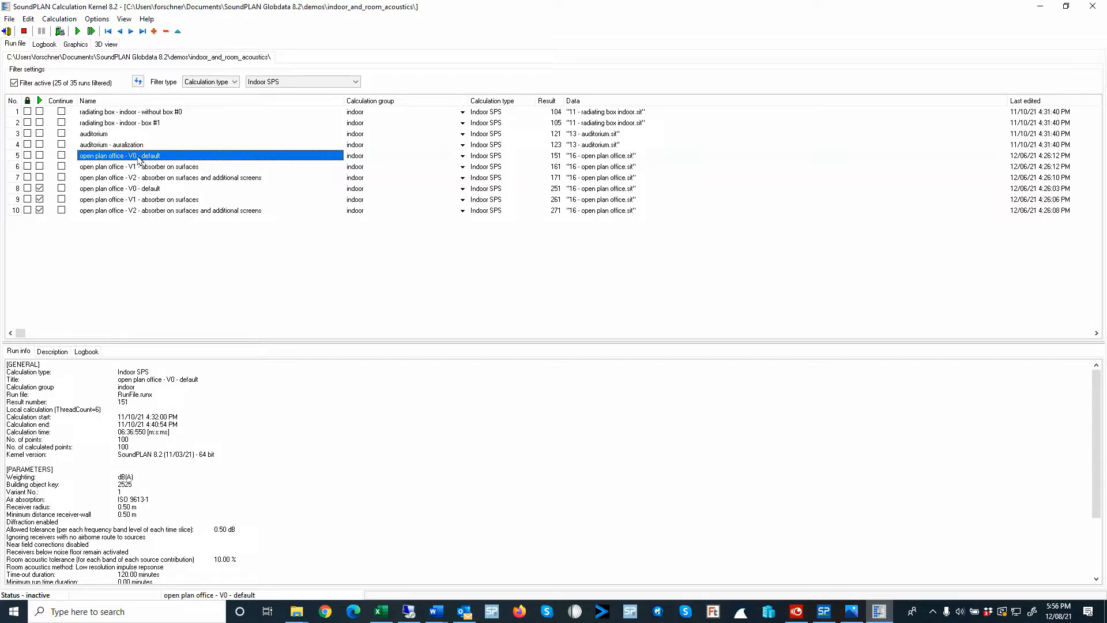
double_click(131, 189)
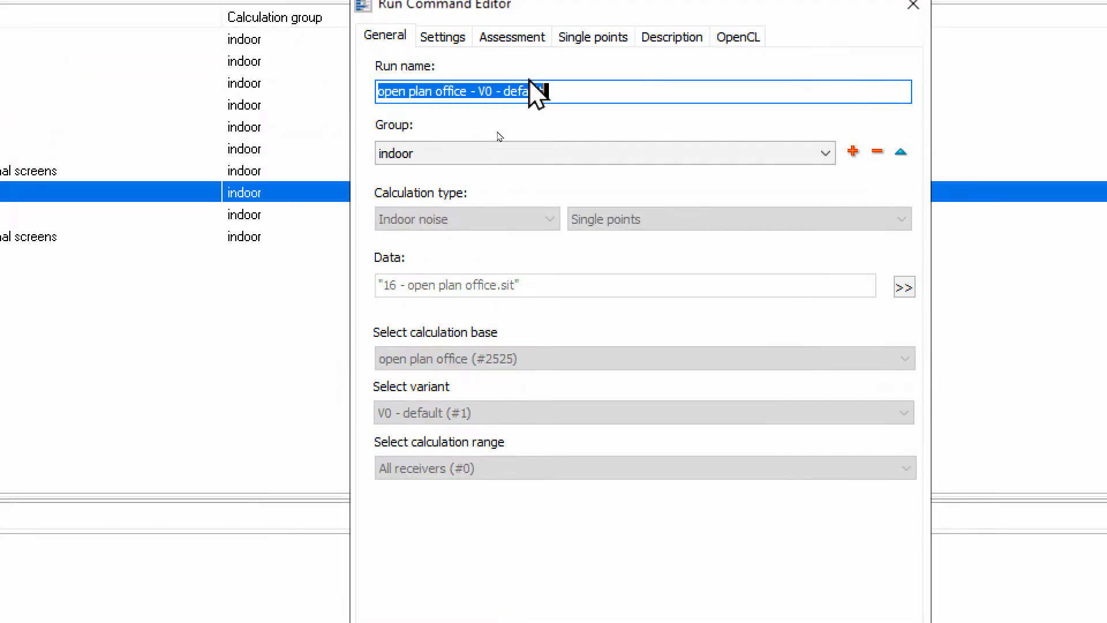
click(456, 44)
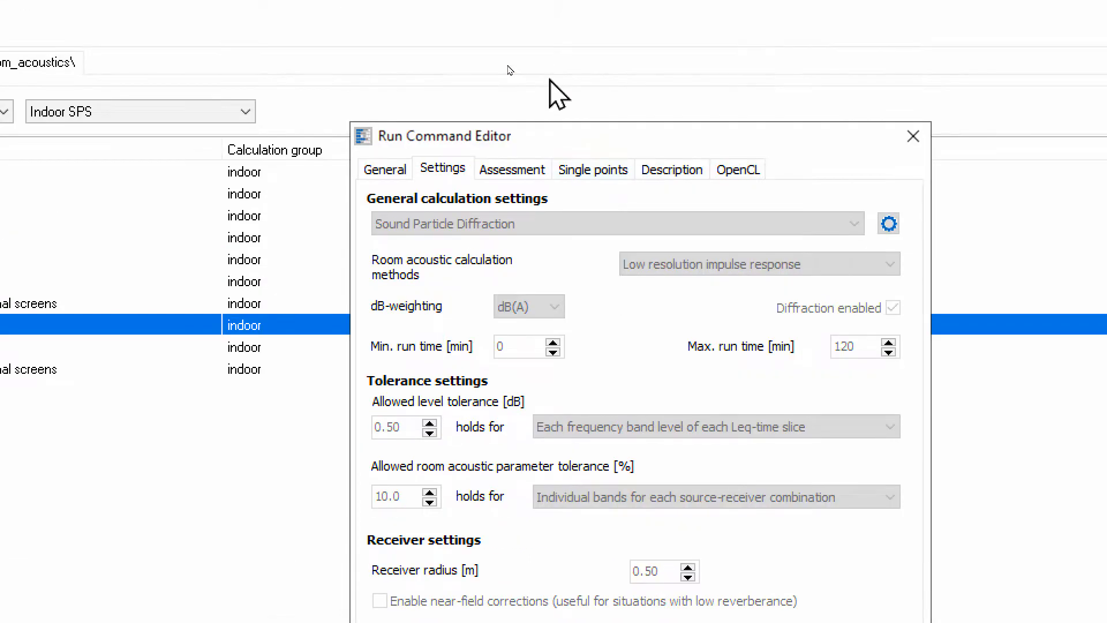
click(530, 173)
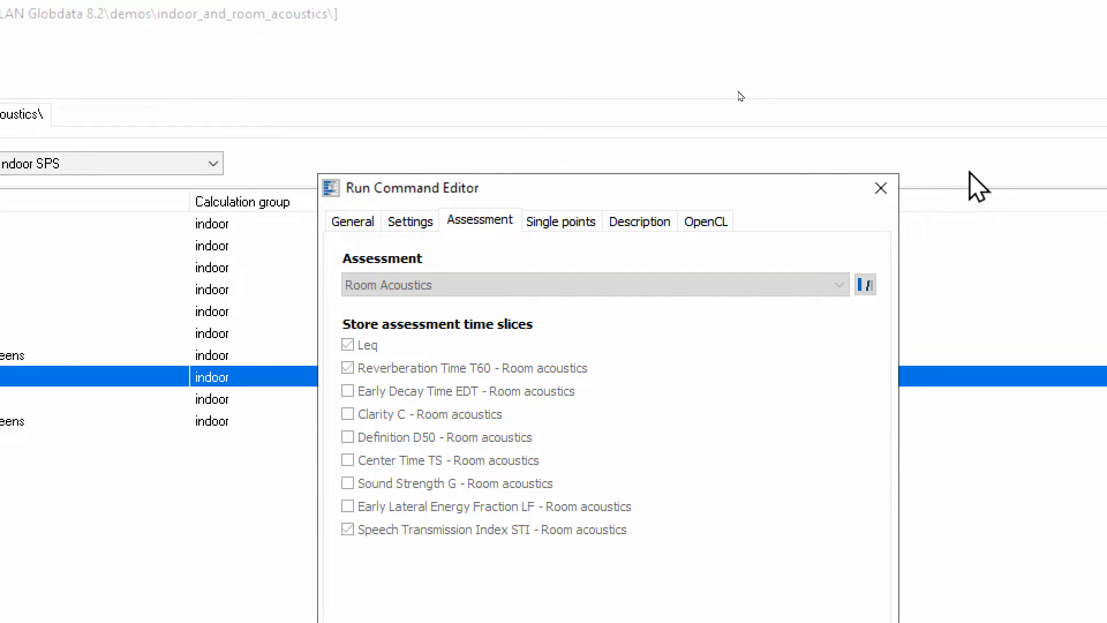
click(852, 190)
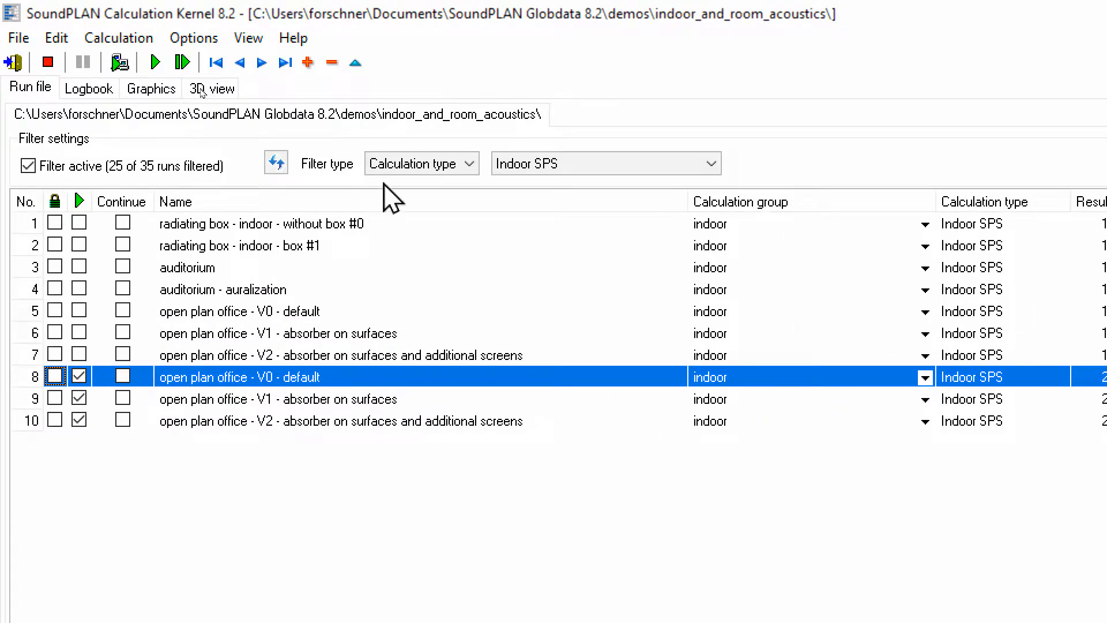
List the Indoor Cross Section Map runs, then filter the run list to Indoor Grid Map
click(554, 163)
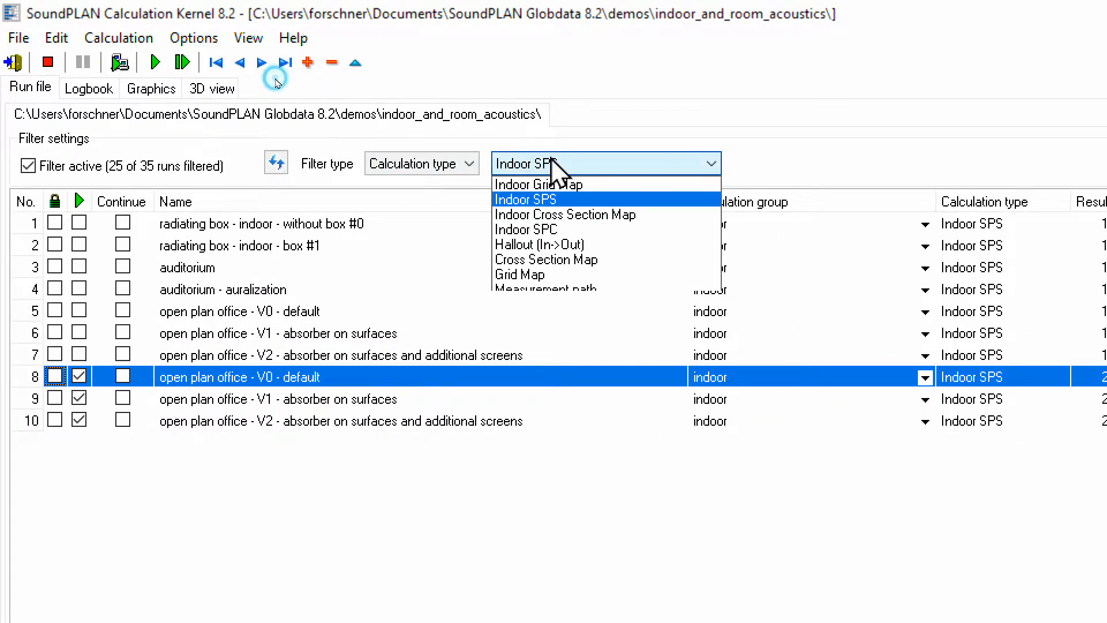
click(558, 215)
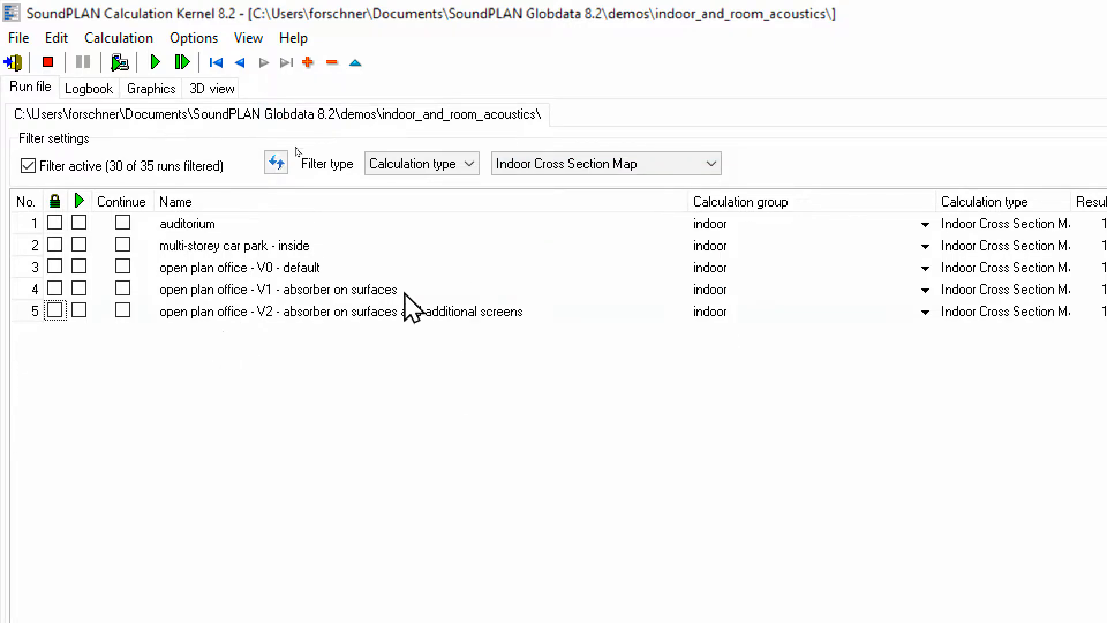
click(596, 164)
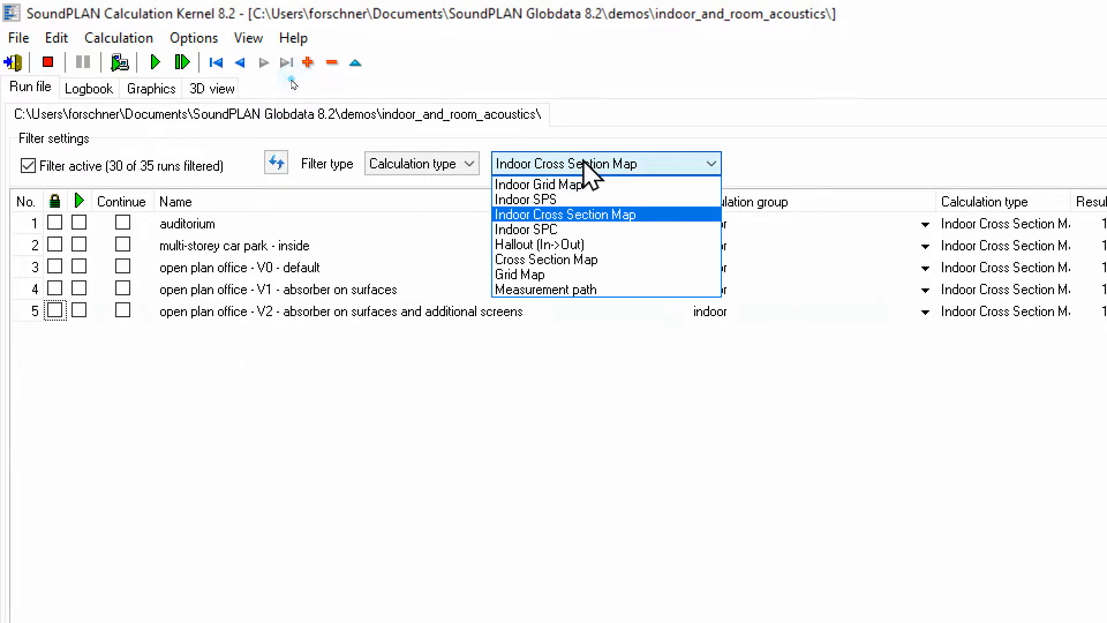
click(560, 184)
Inspect the grid map and assessment settings of the "open plan office - V1 - absorber on surfaces" run and close its editor
click(266, 377)
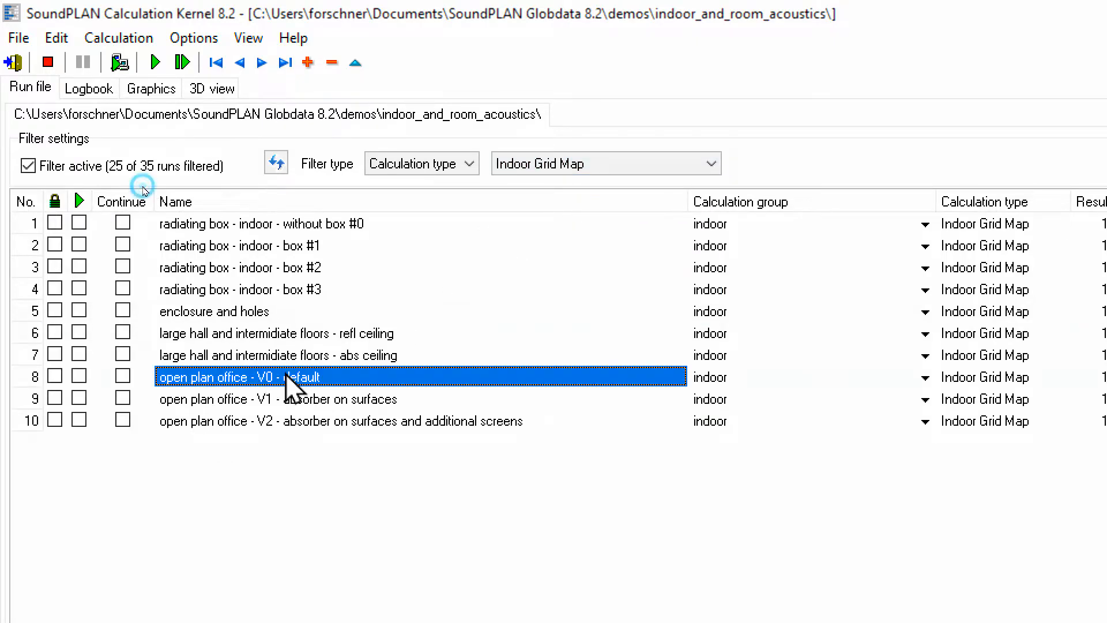
click(296, 400)
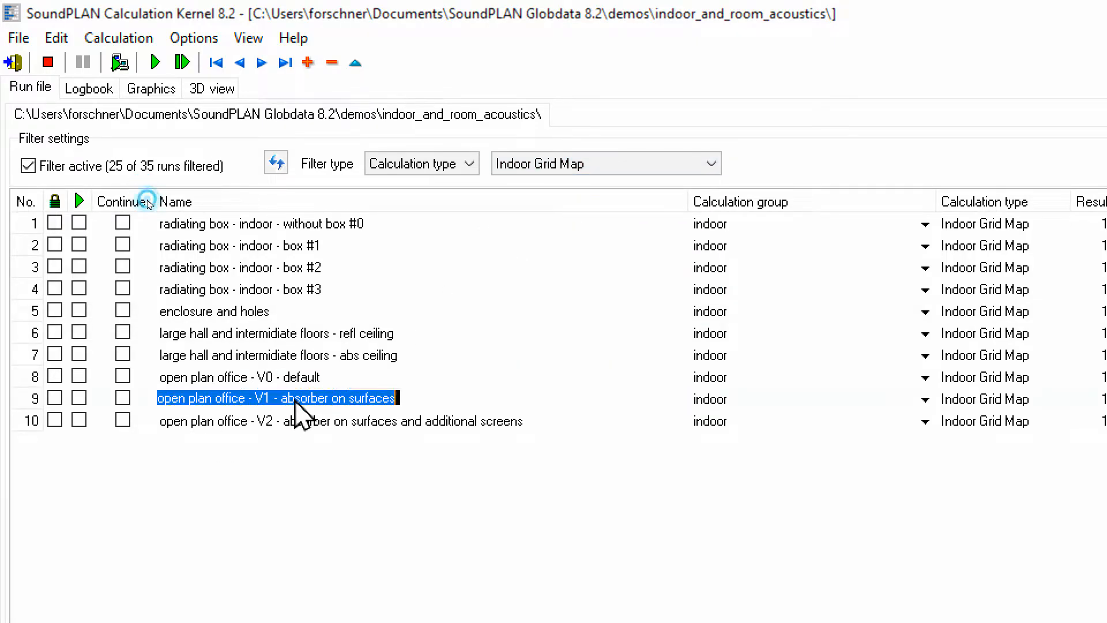
double_click(296, 401)
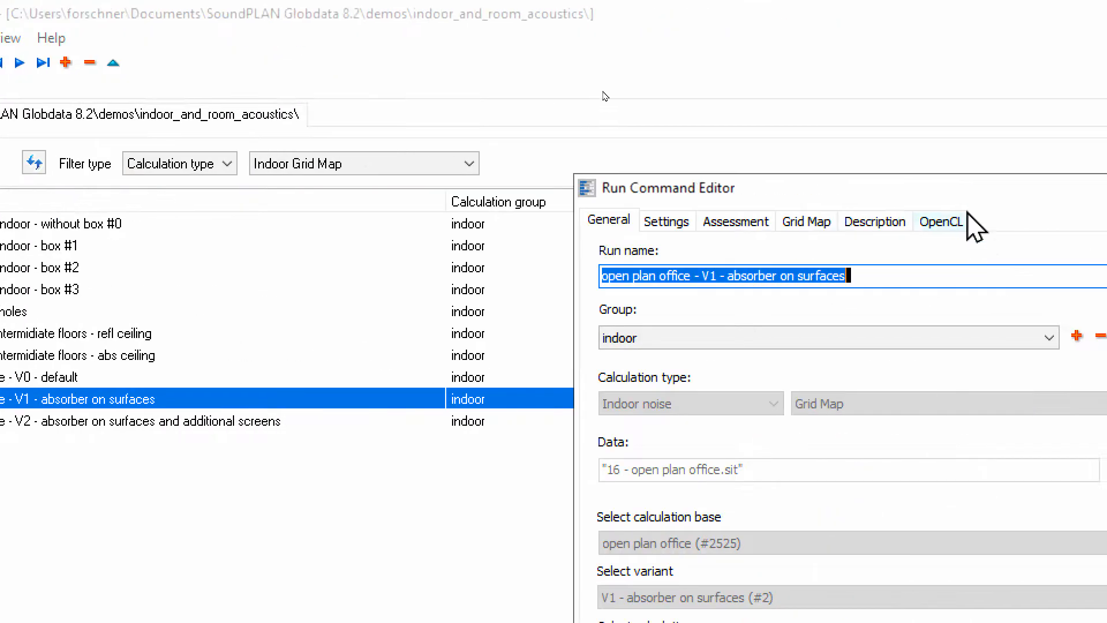
click(1049, 222)
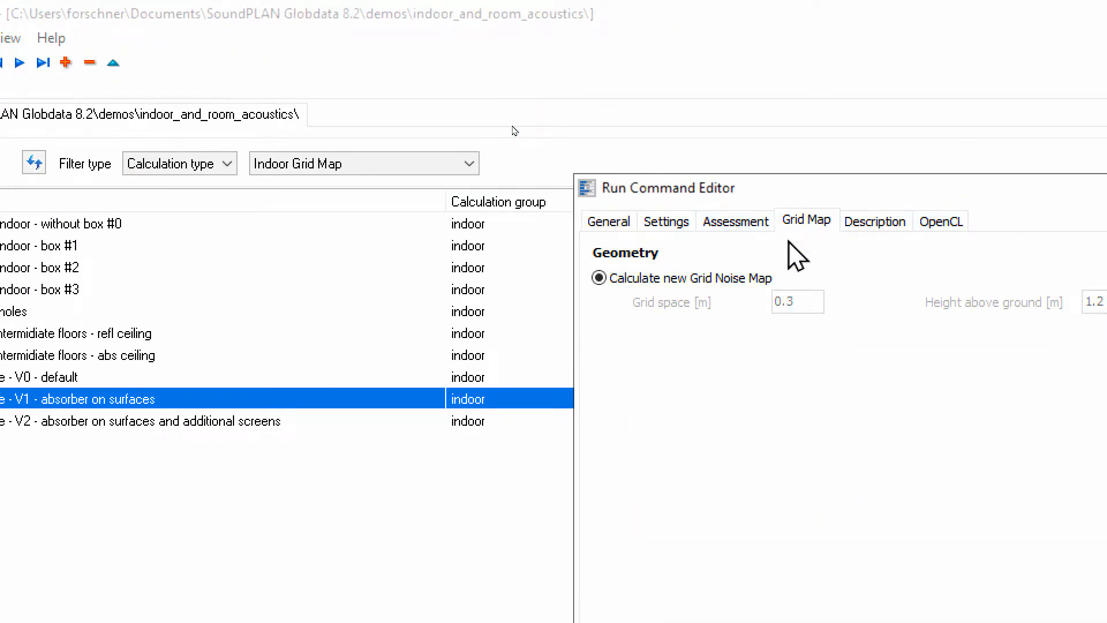
click(750, 223)
click(604, 529)
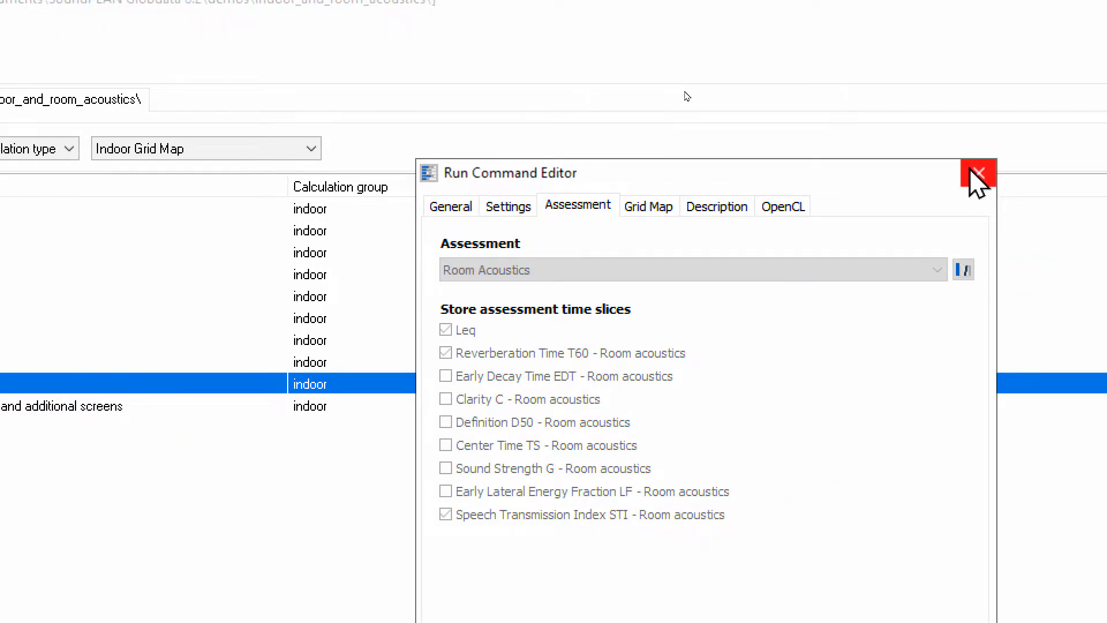
click(975, 173)
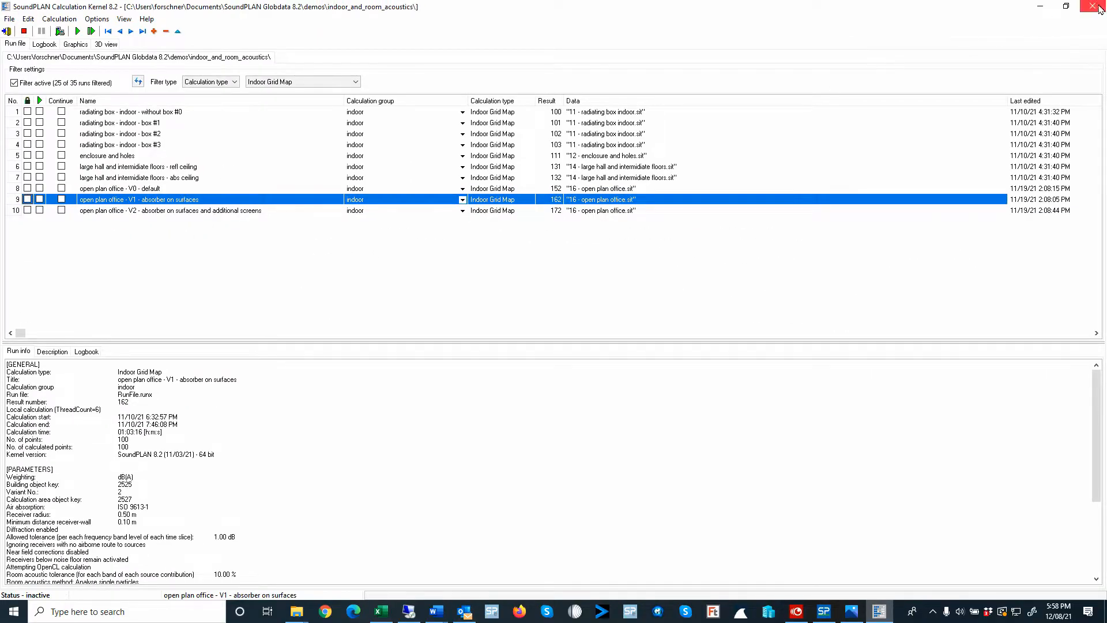
Close the Calculation Kernel and open the Indoor SPS result RHSP0171.res of the open plan office V2 variant in Result Tables
click(1100, 8)
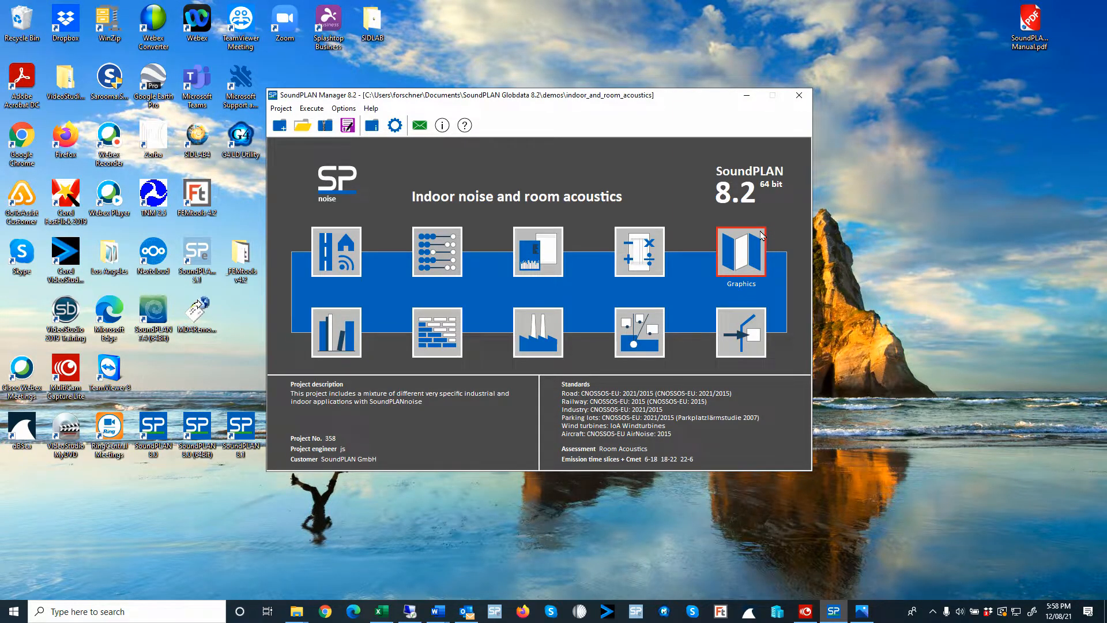
click(543, 246)
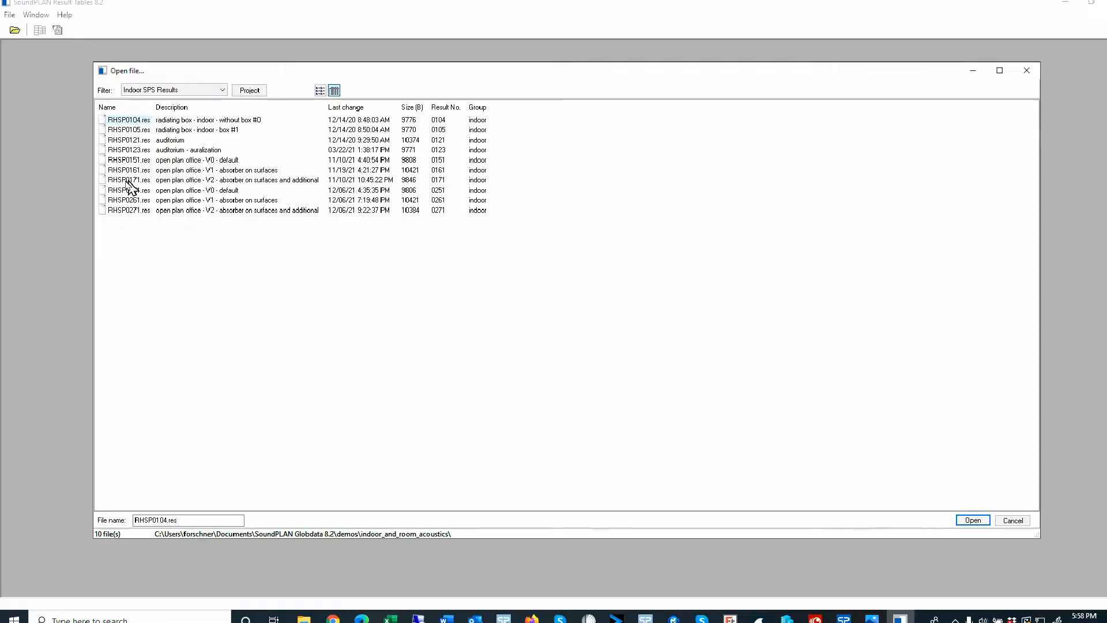
double_click(126, 180)
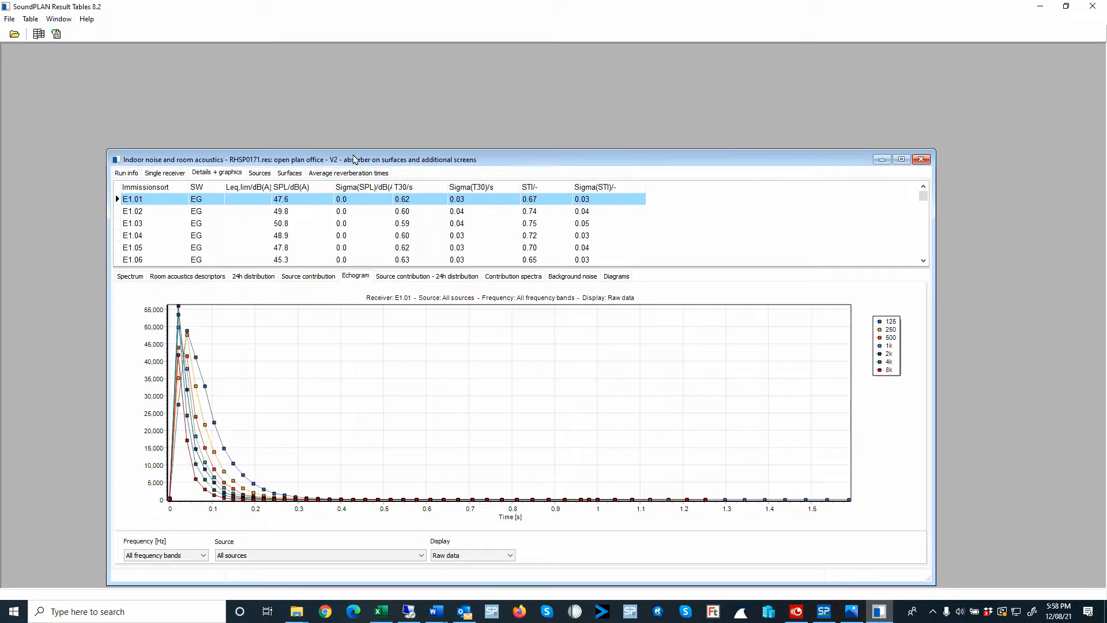
drag(354, 156, 336, 77)
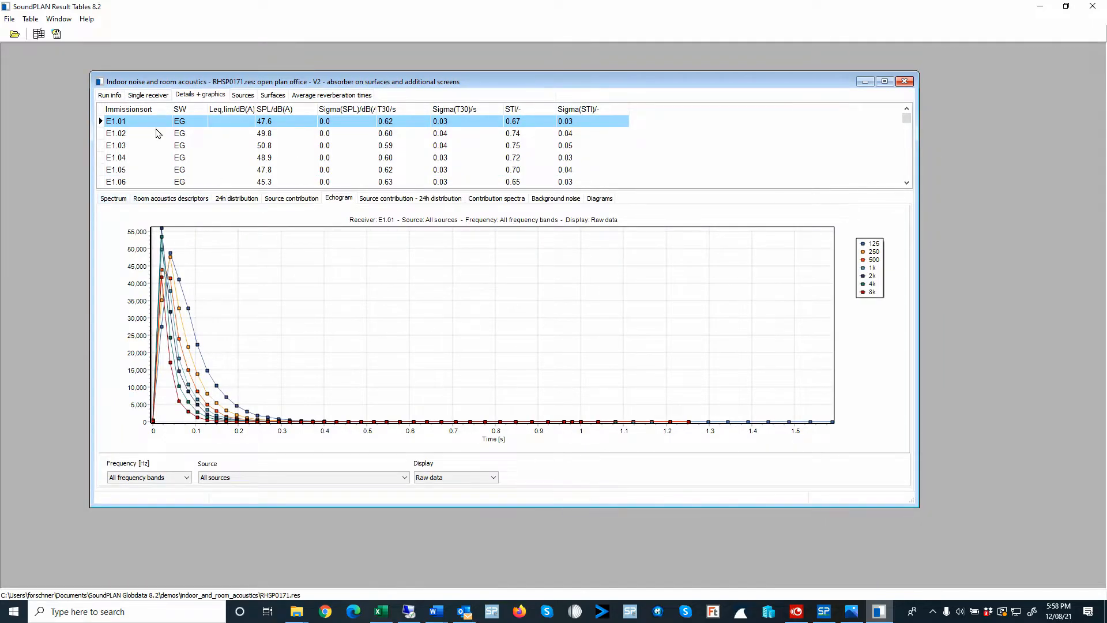
Review the SPL, T30 and STI values in the single receiver table from E1.01 to E4.14
click(150, 97)
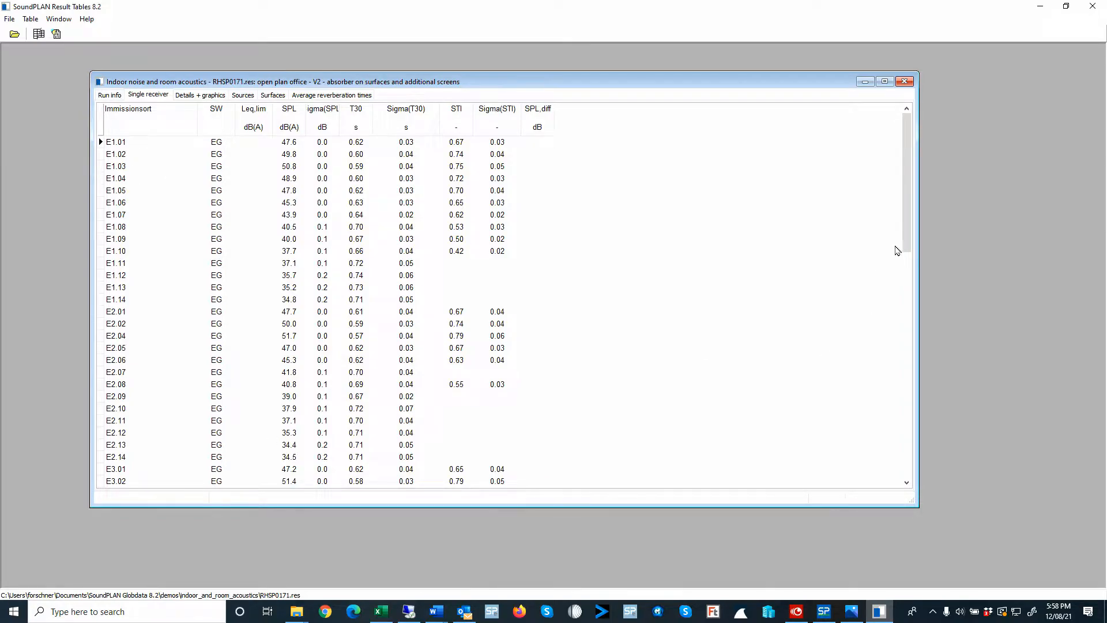
mouse_move(907, 225)
mouse_down()
mouse_move(915, 461)
mouse_move(916, 214)
mouse_up()
click(909, 449)
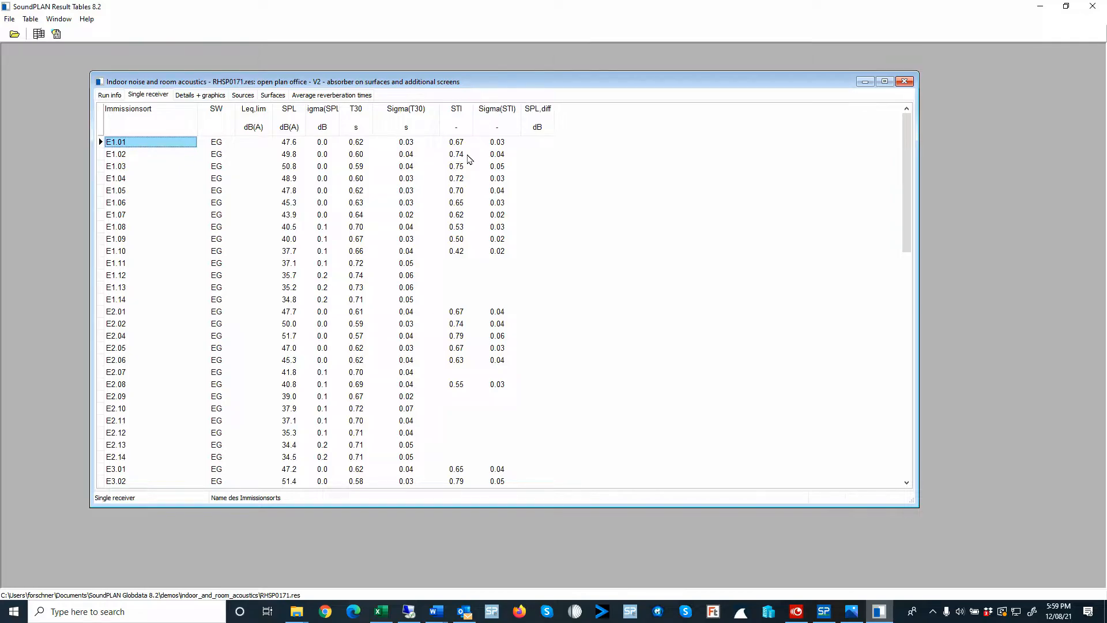
click(459, 341)
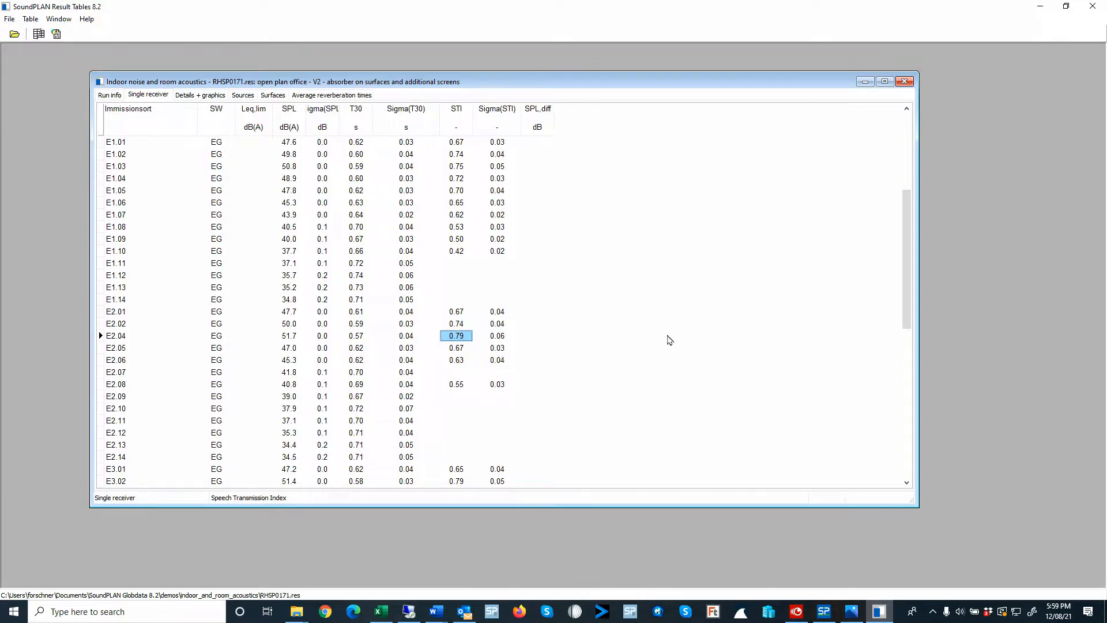
drag(908, 286, 906, 439)
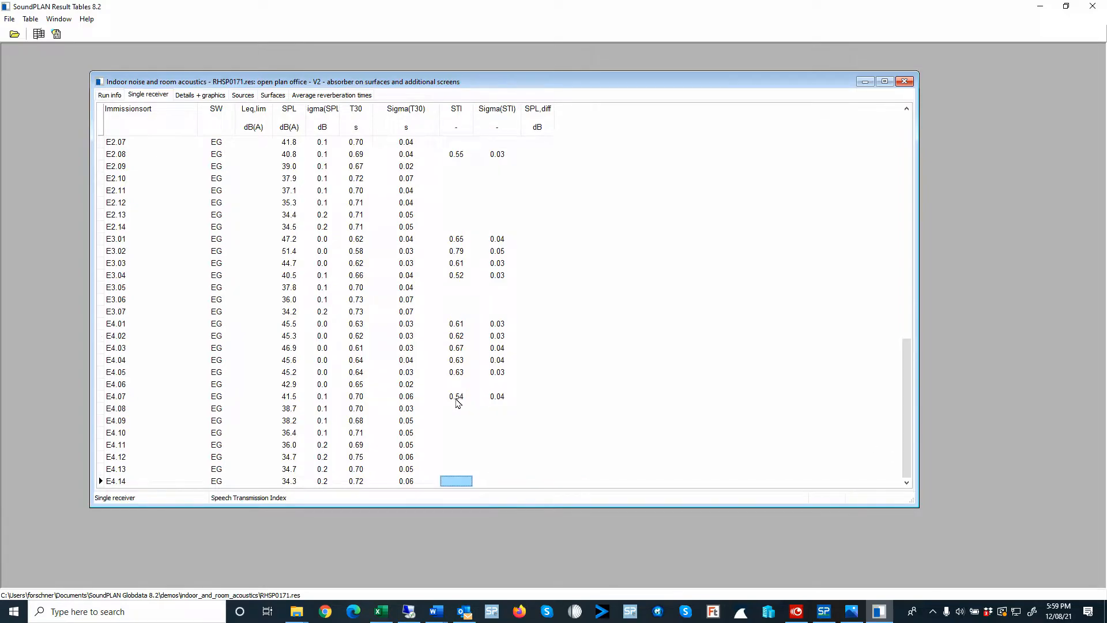
Compare the echograms of several E4 receivers in the detailed results, ending on receiver E4.02
click(203, 96)
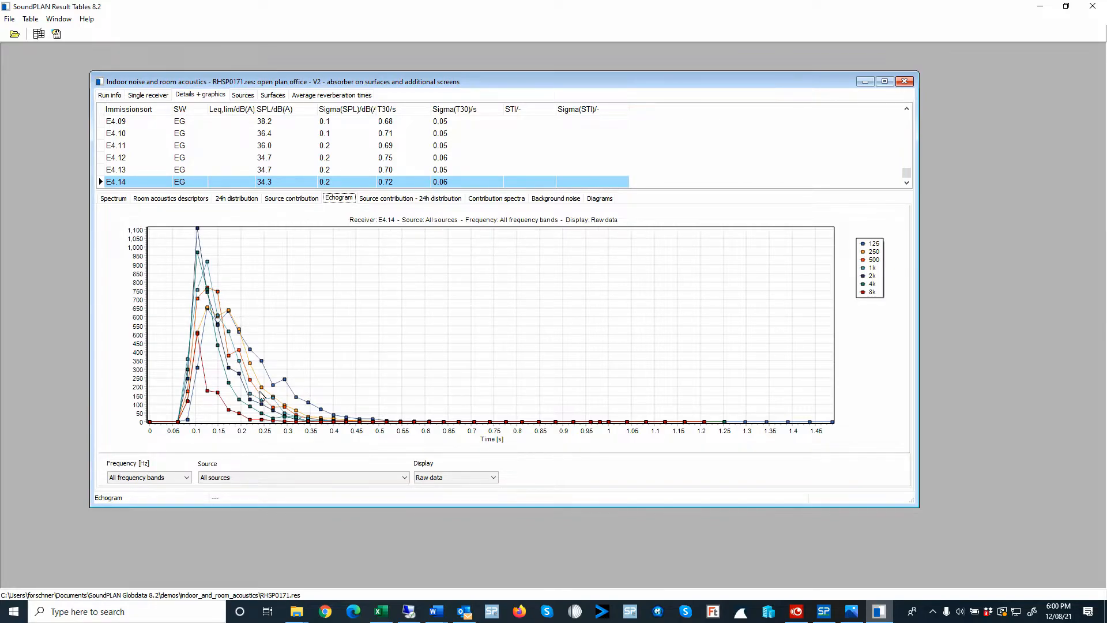
click(128, 171)
click(122, 159)
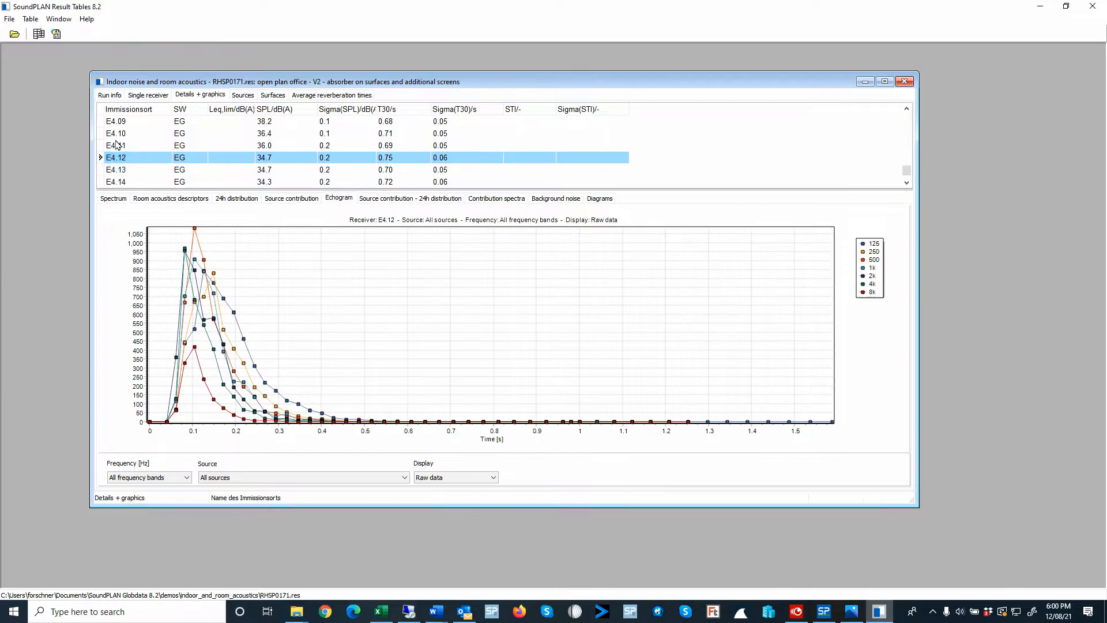
click(116, 143)
click(117, 123)
click(120, 135)
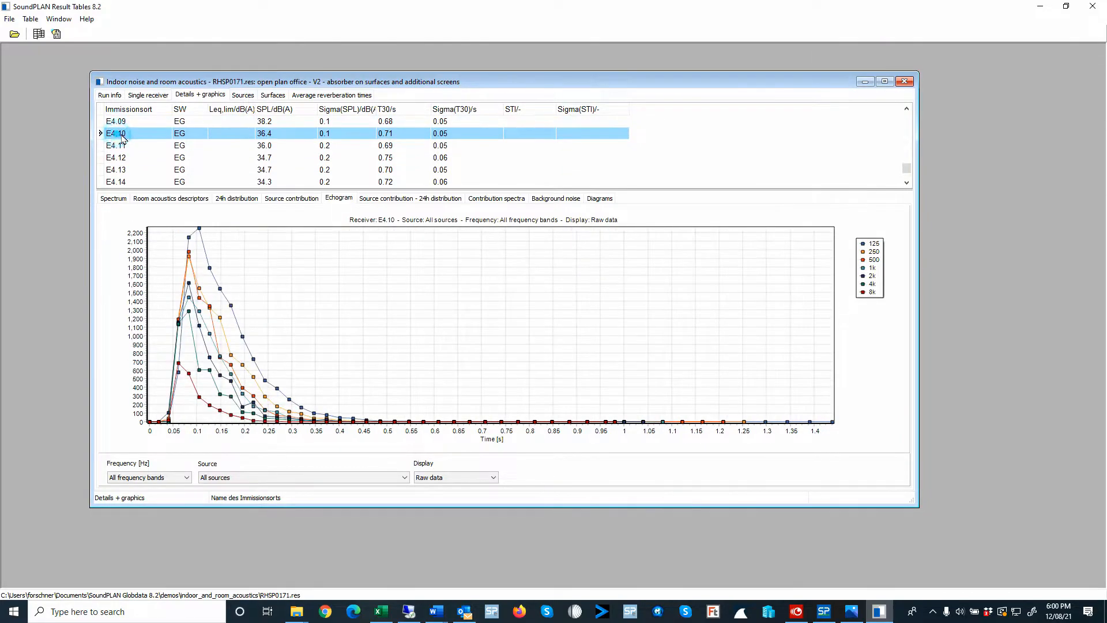
scroll(121, 136, up, 3)
scroll(122, 136, up, 6)
scroll(121, 135, down, 3)
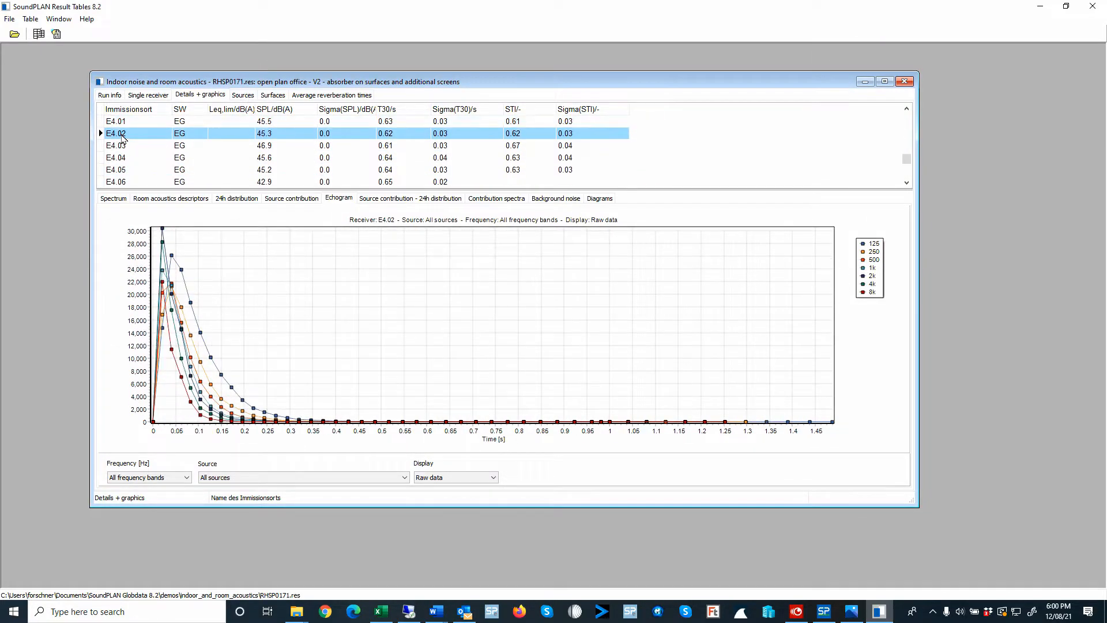
click(122, 136)
Show receiver E4.02's echogram for source Speaker 2.03 at 500 Hz, 125 Hz and finally 4 kHz
click(255, 481)
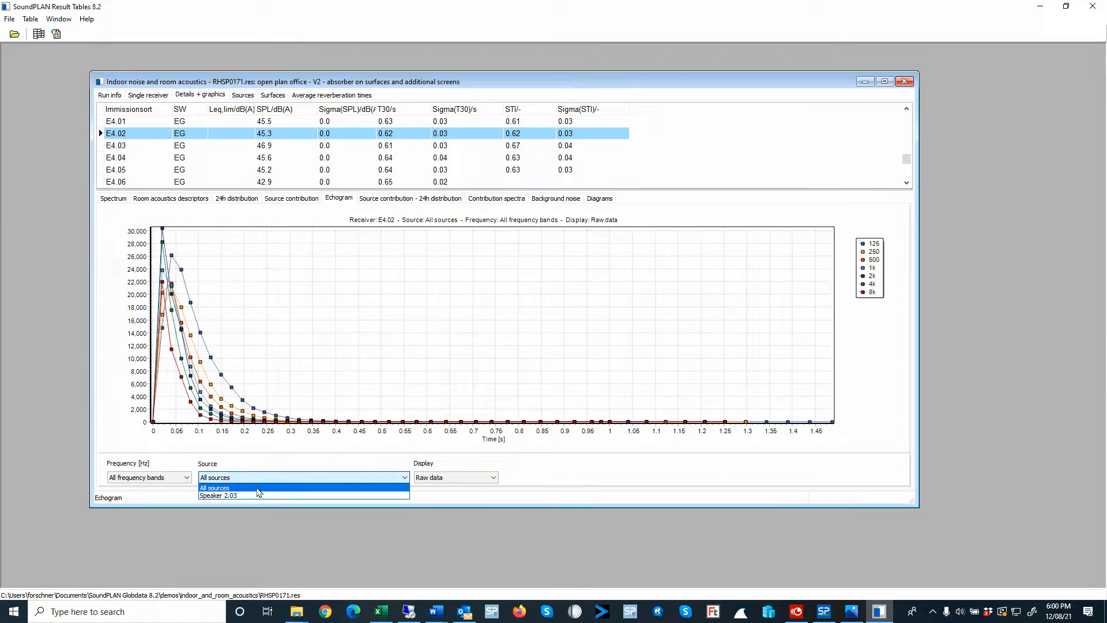
click(254, 498)
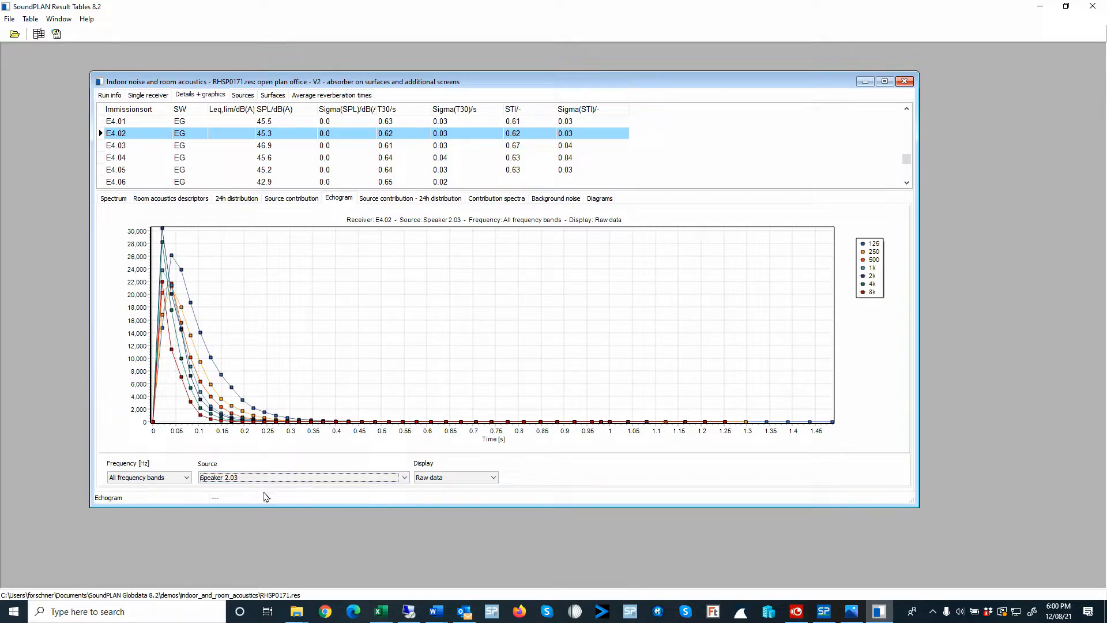
click(148, 477)
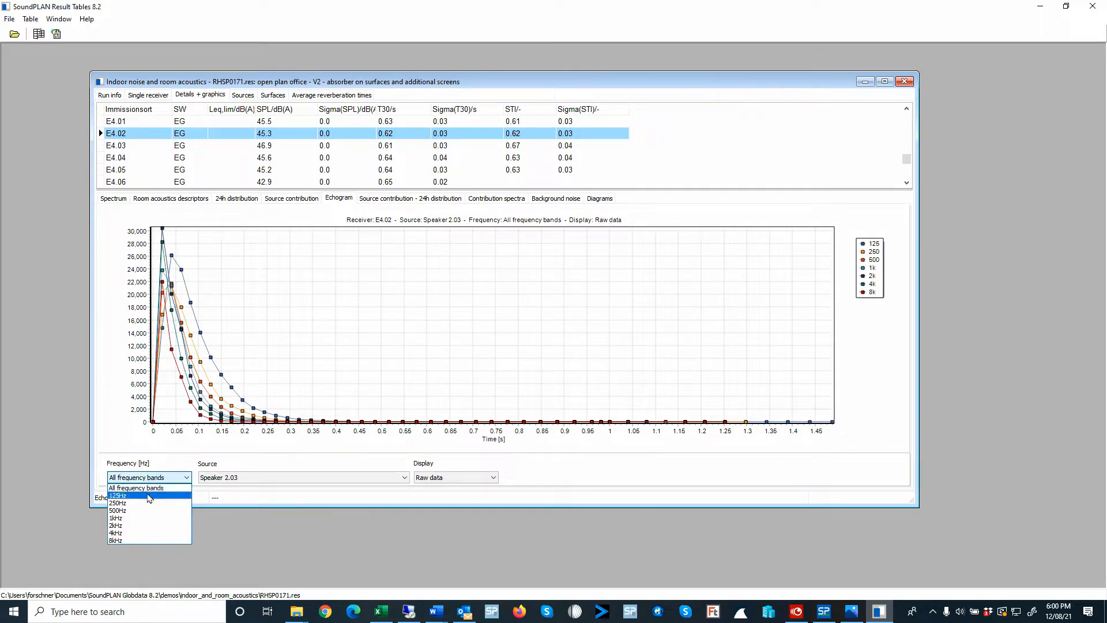
click(148, 511)
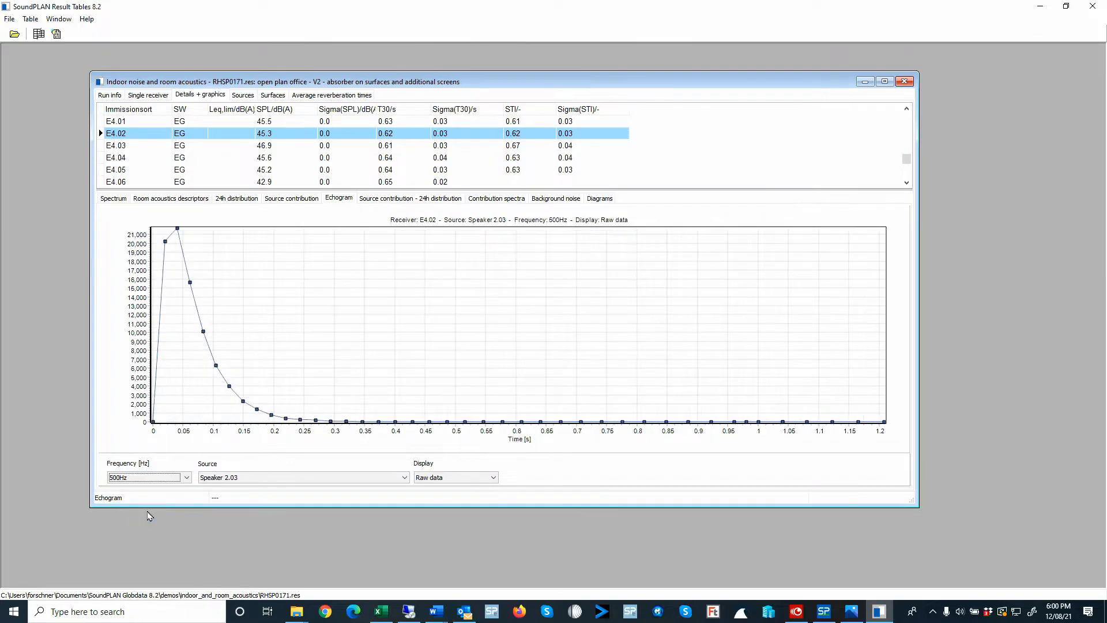
click(147, 477)
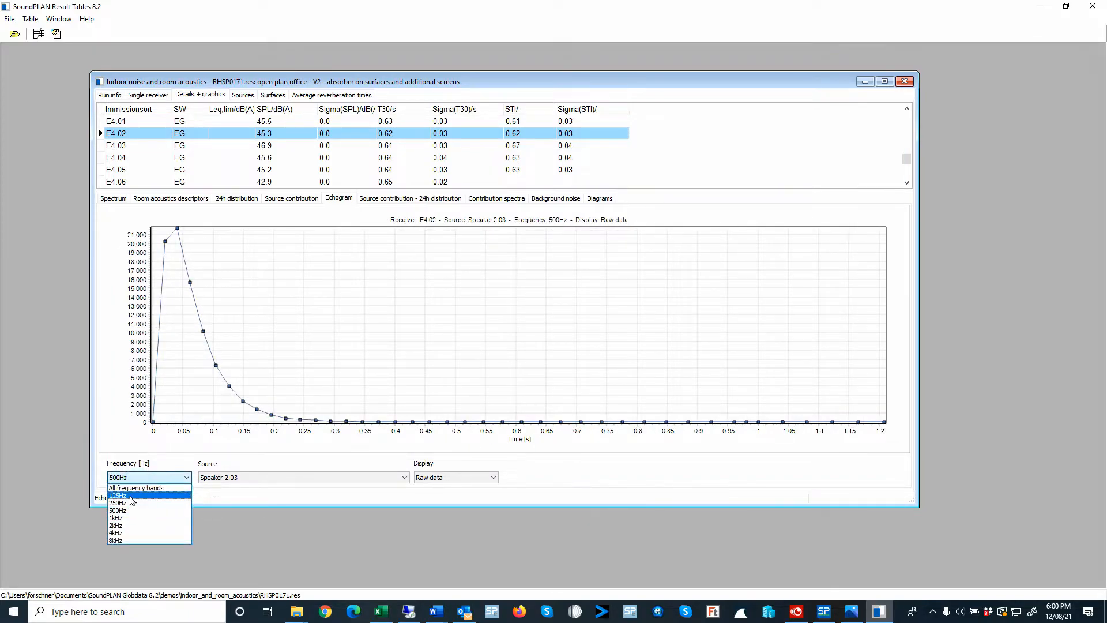
click(132, 499)
click(148, 478)
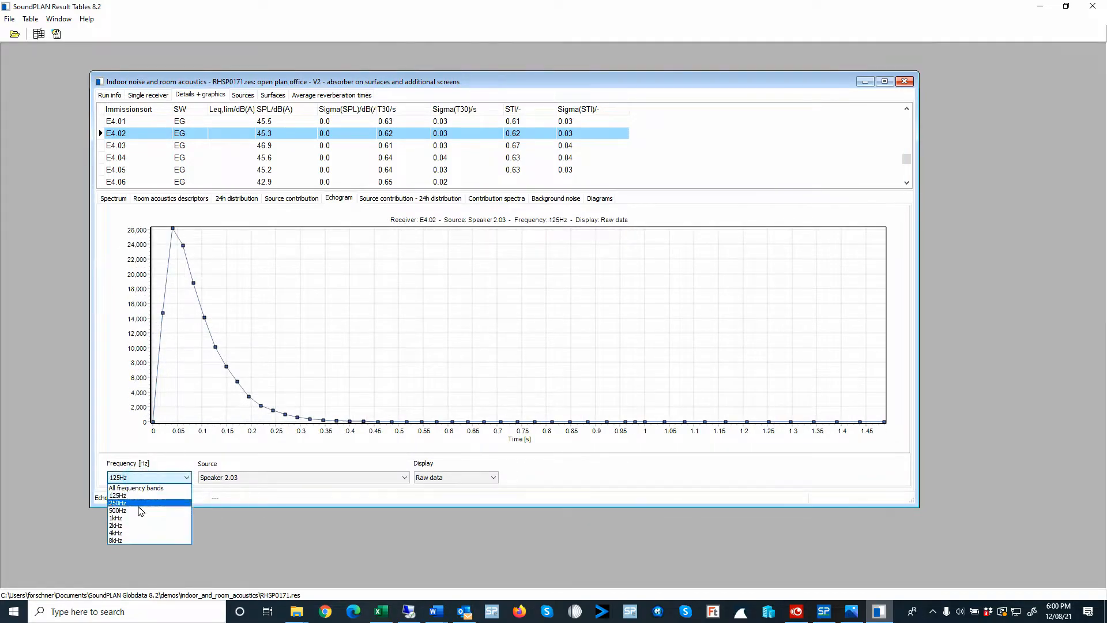
click(144, 533)
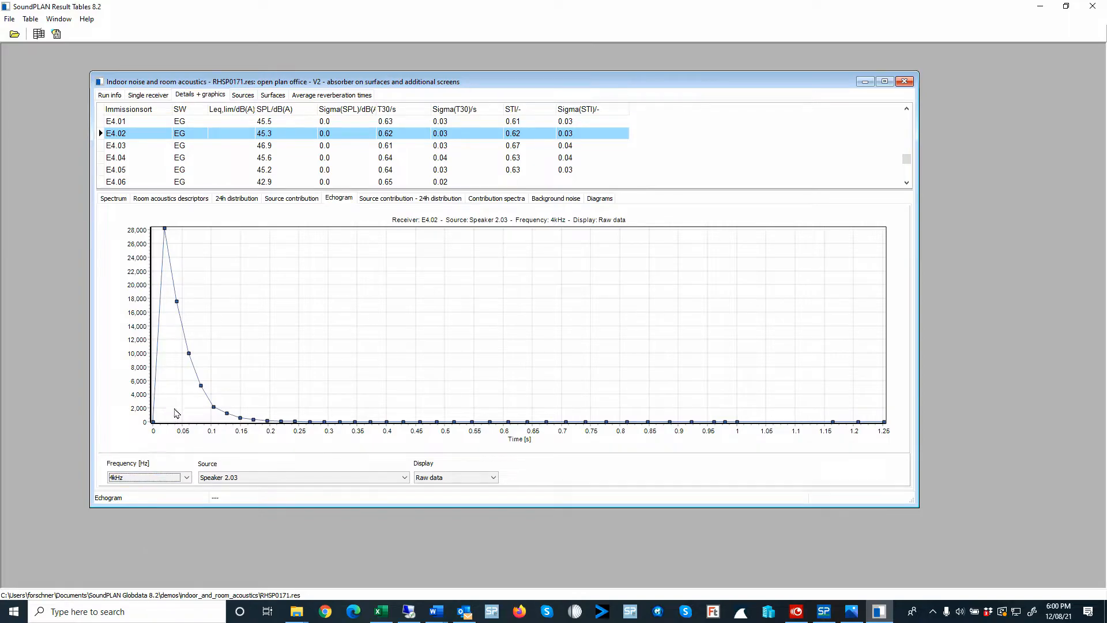
Examine receiver E4.02's room acoustics descriptors and spectrum, plus the average reverberation times of the room
click(156, 199)
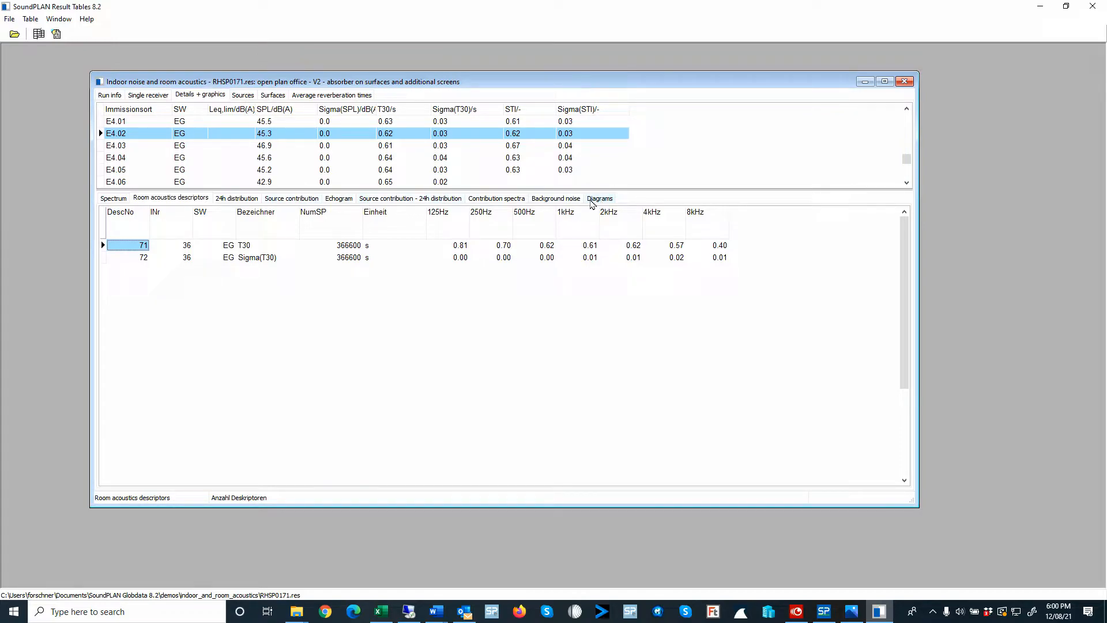
click(114, 198)
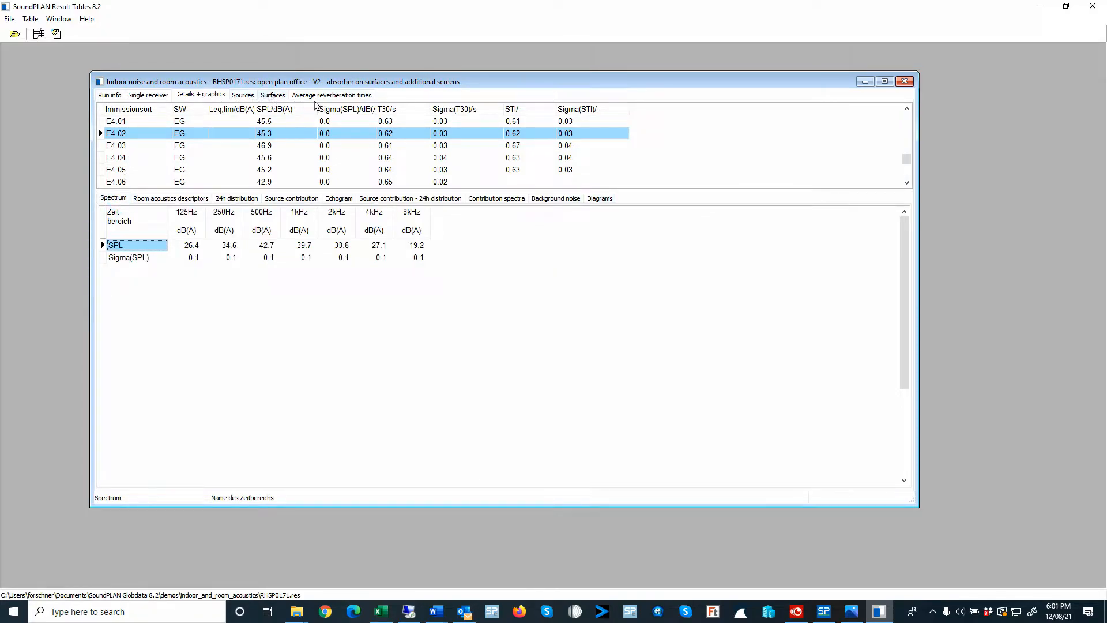
click(354, 95)
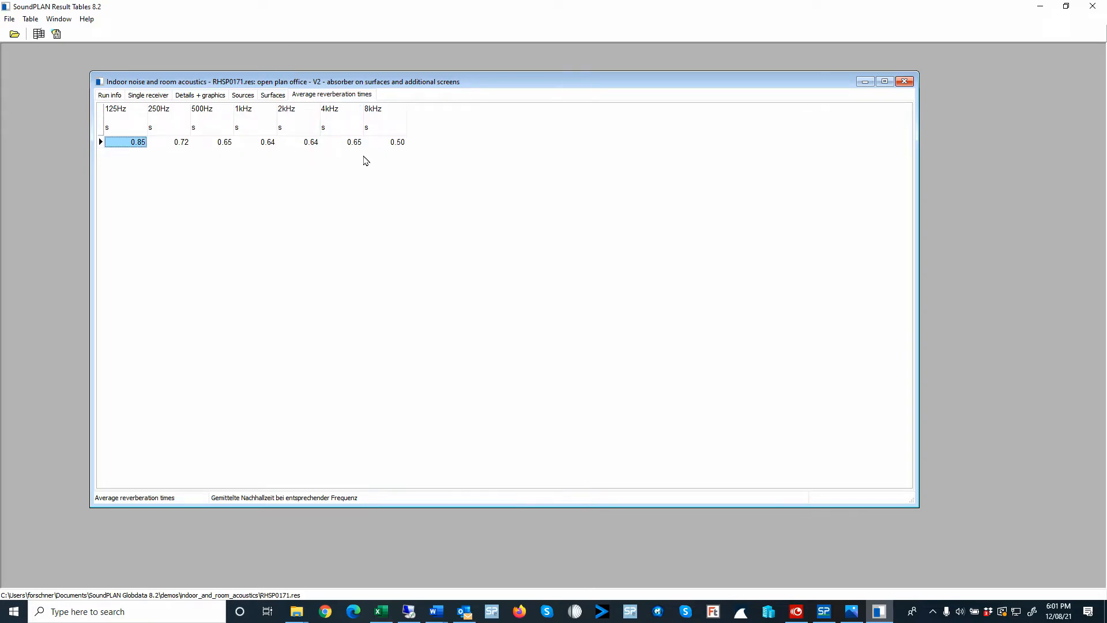
Examine the surfaces and material absorption list, narrowing the material name and equivalent absorption columns, and close the RHSP0171.res results
click(274, 95)
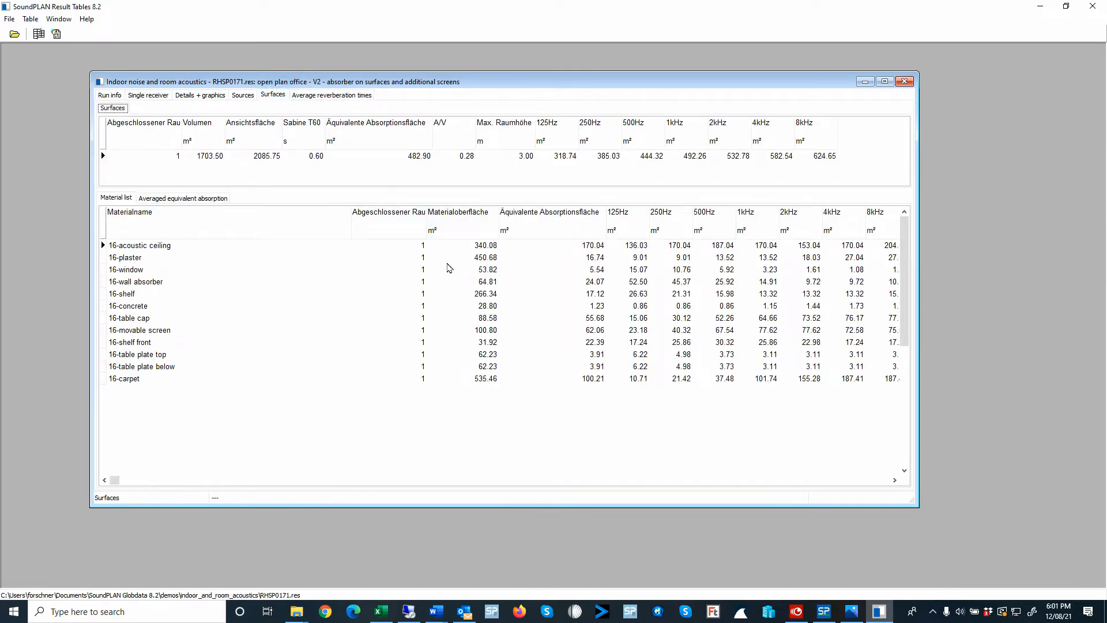
drag(353, 216, 198, 226)
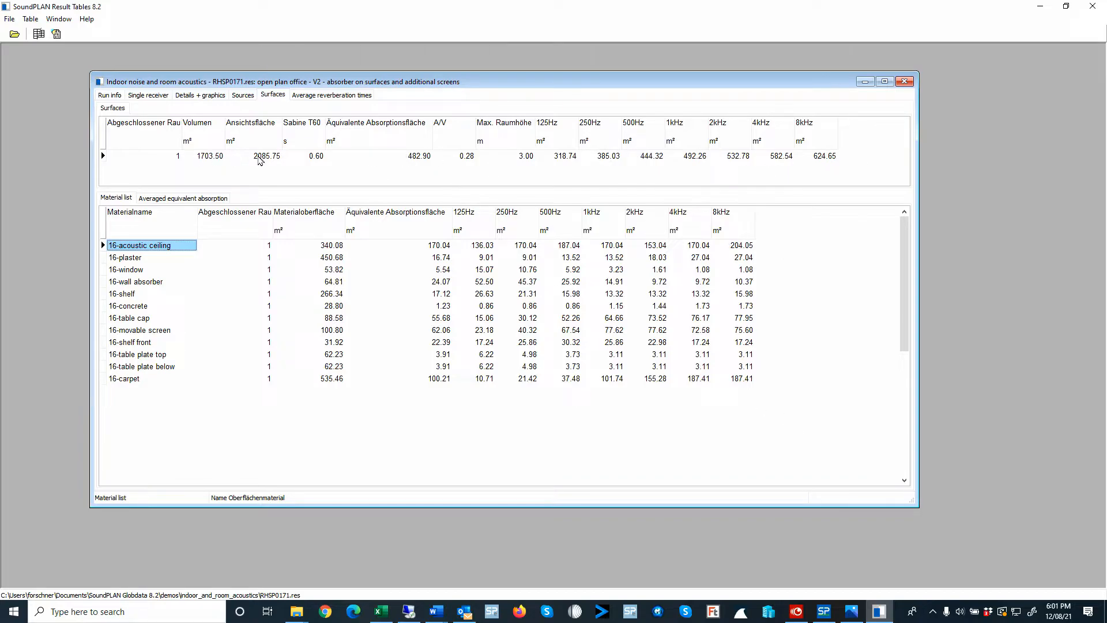
drag(433, 139, 415, 138)
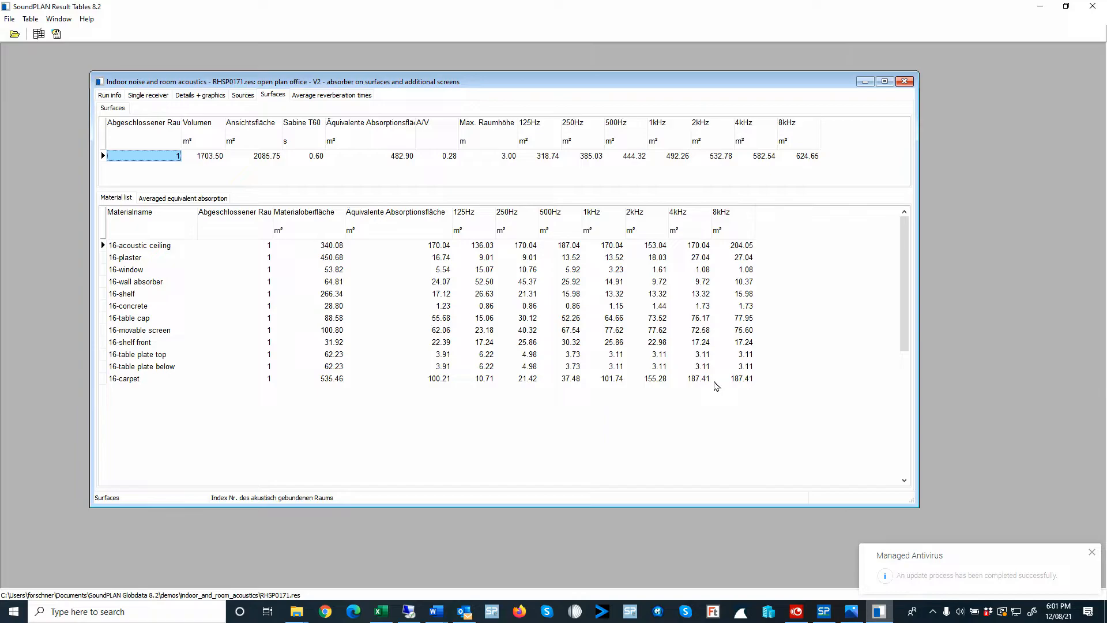
click(208, 95)
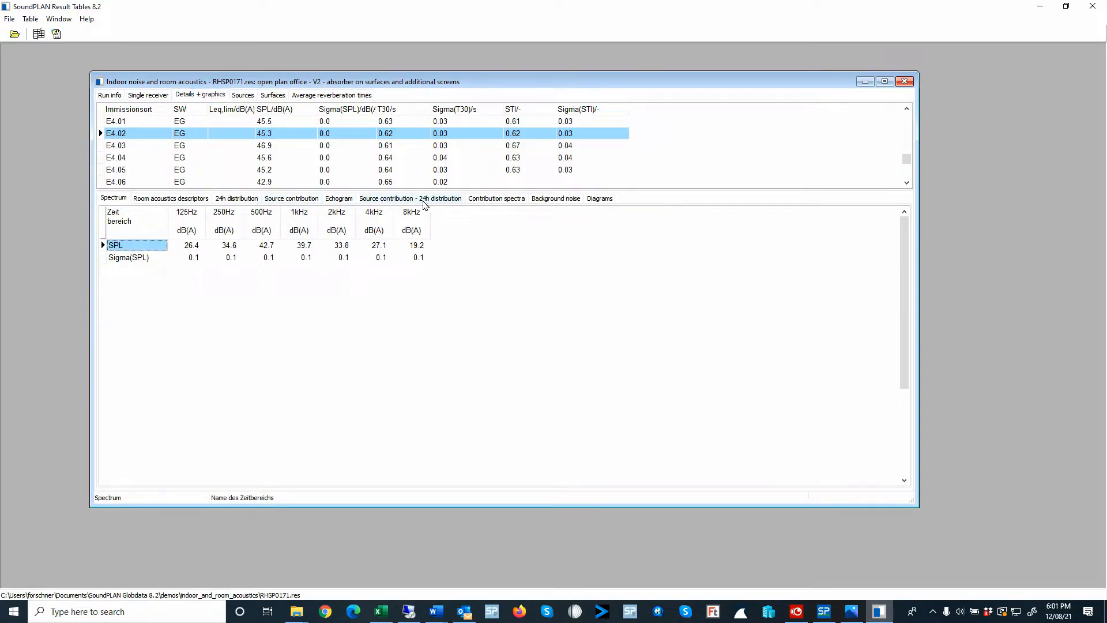
click(907, 82)
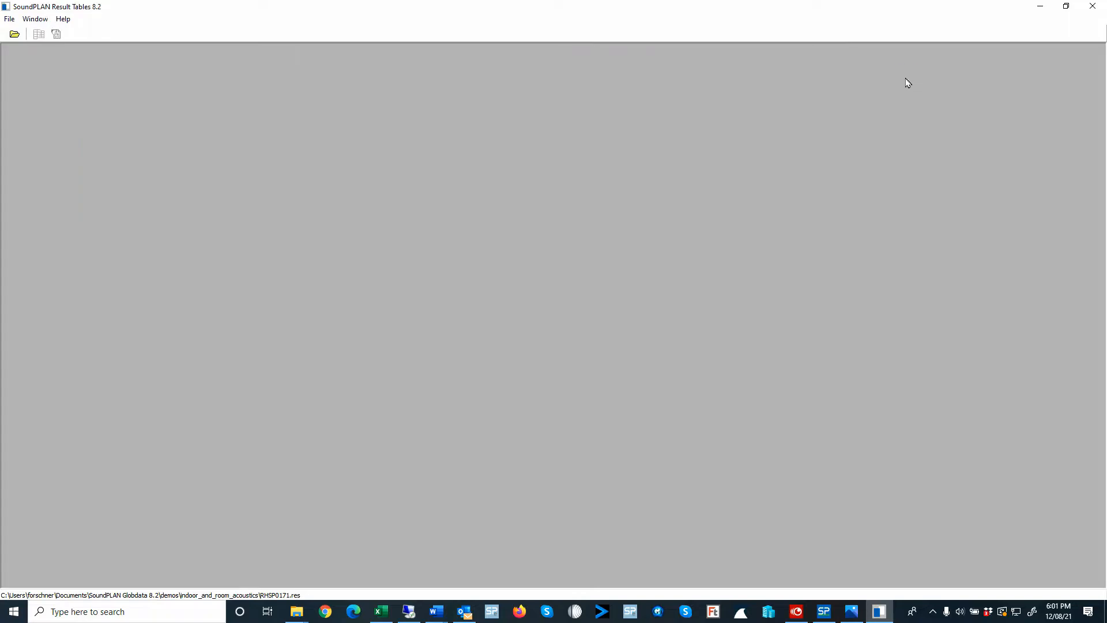
Open the measurement path result ROPO0174.res of the open plan office V2 variant and enlarge its lower receiver table
click(12, 35)
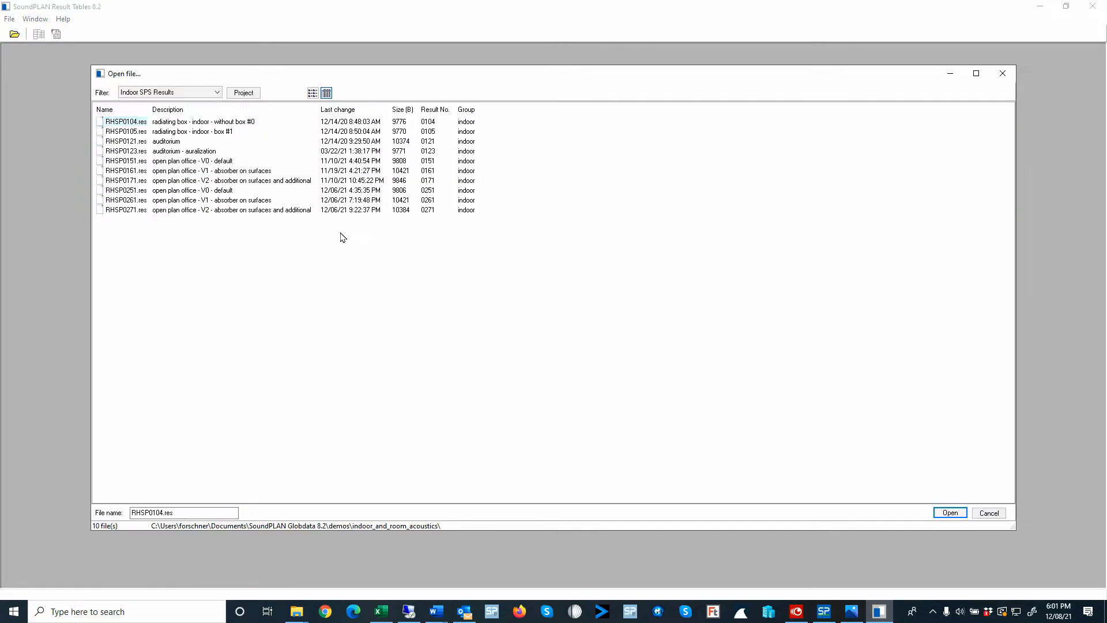
click(159, 94)
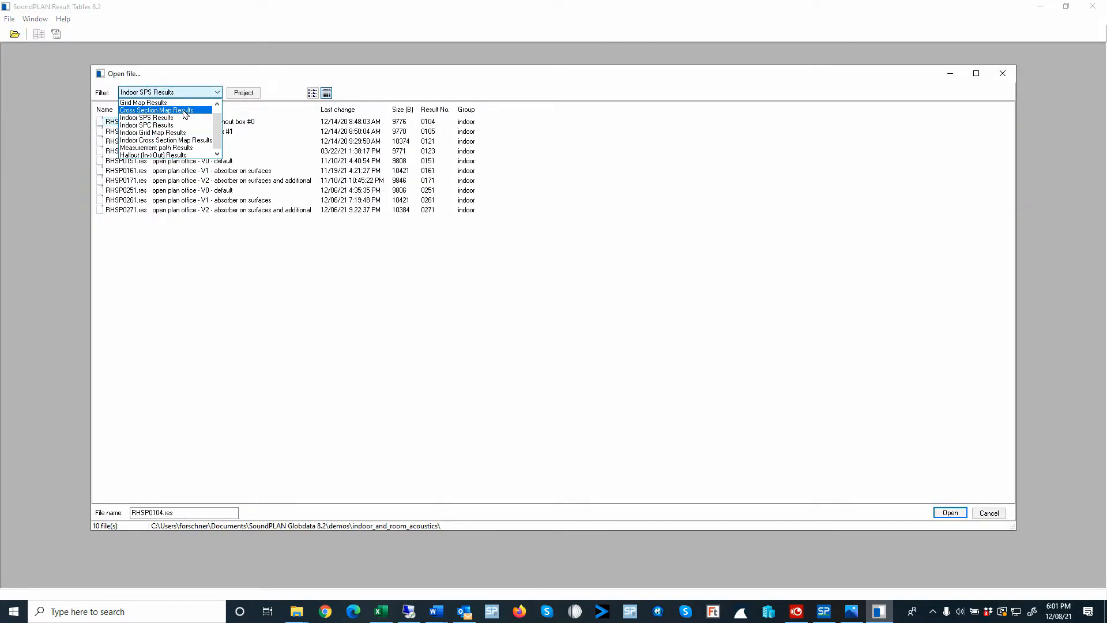
click(182, 149)
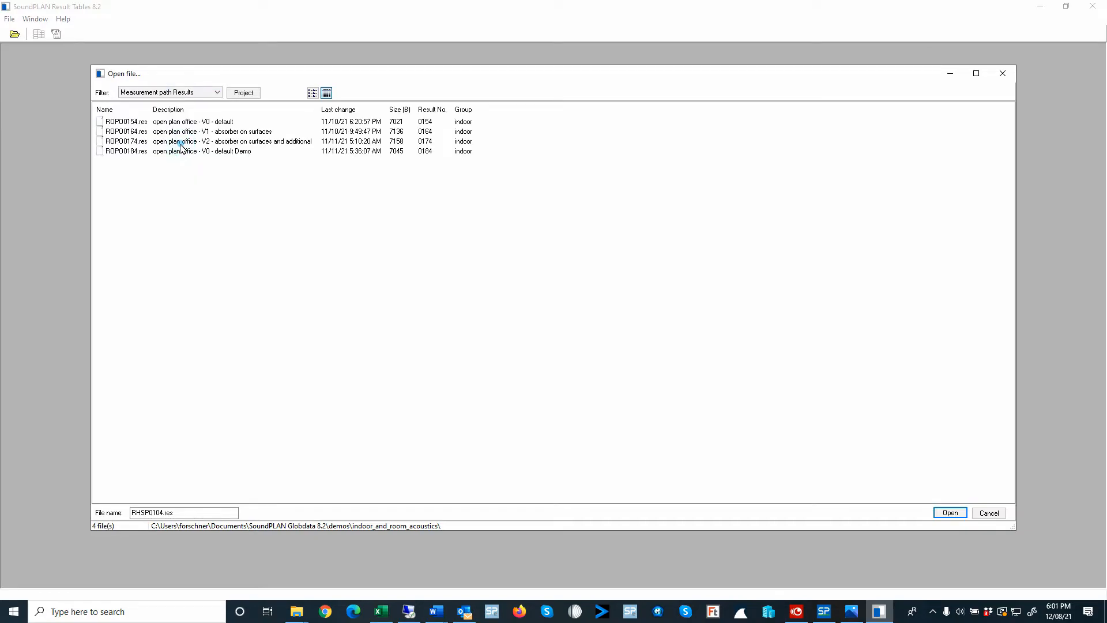
double_click(125, 142)
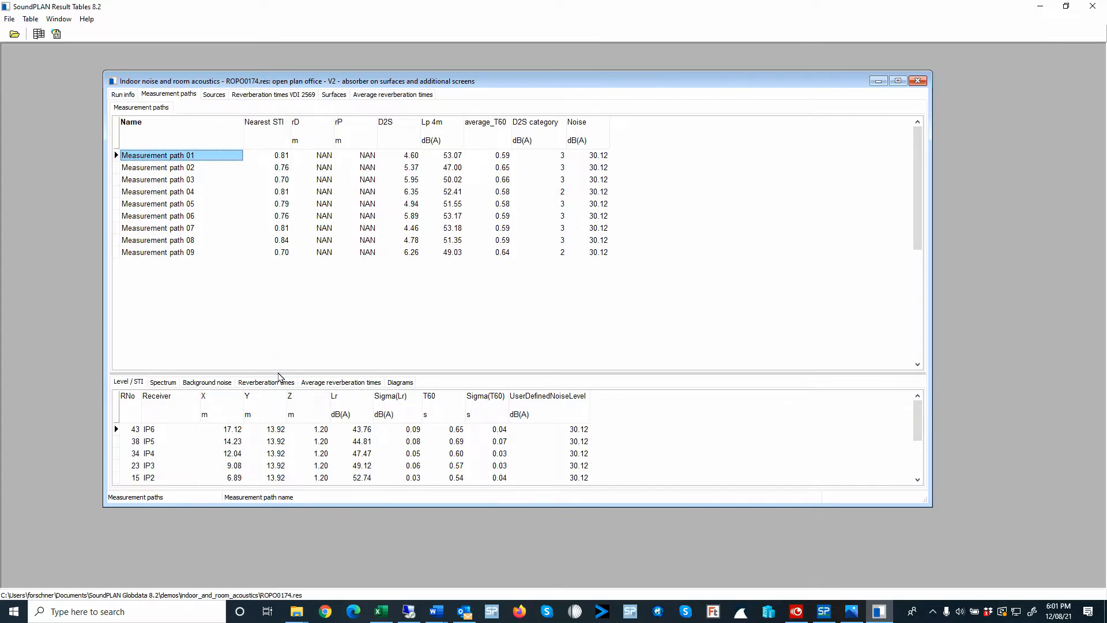
drag(285, 374, 272, 292)
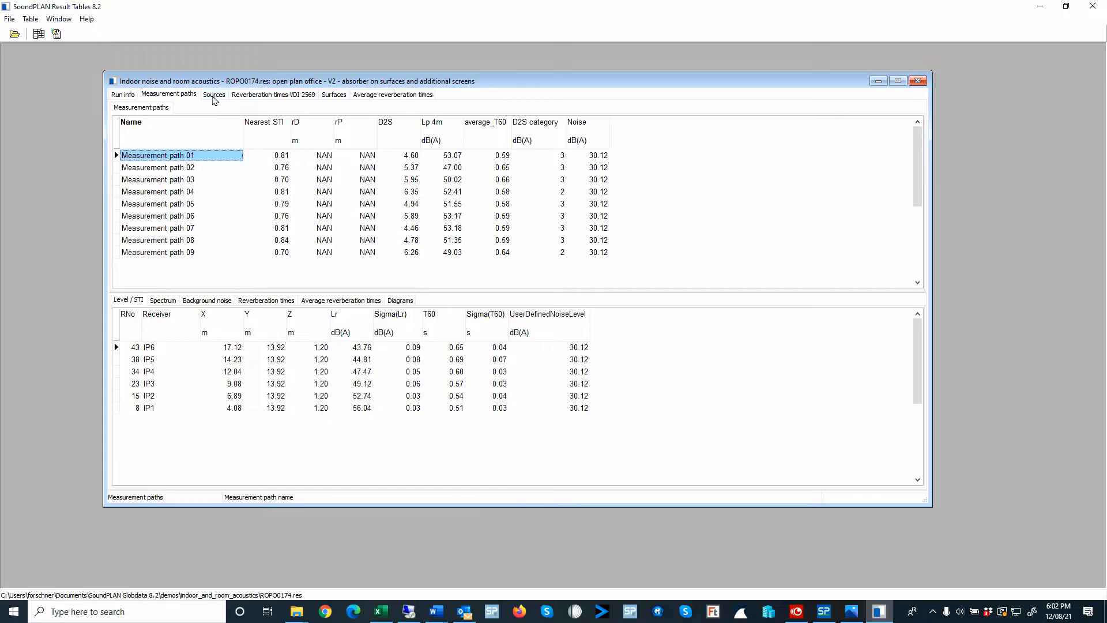
Examine the spectrum, background noise and reverberation times of the receivers on Measurement path 01
click(170, 304)
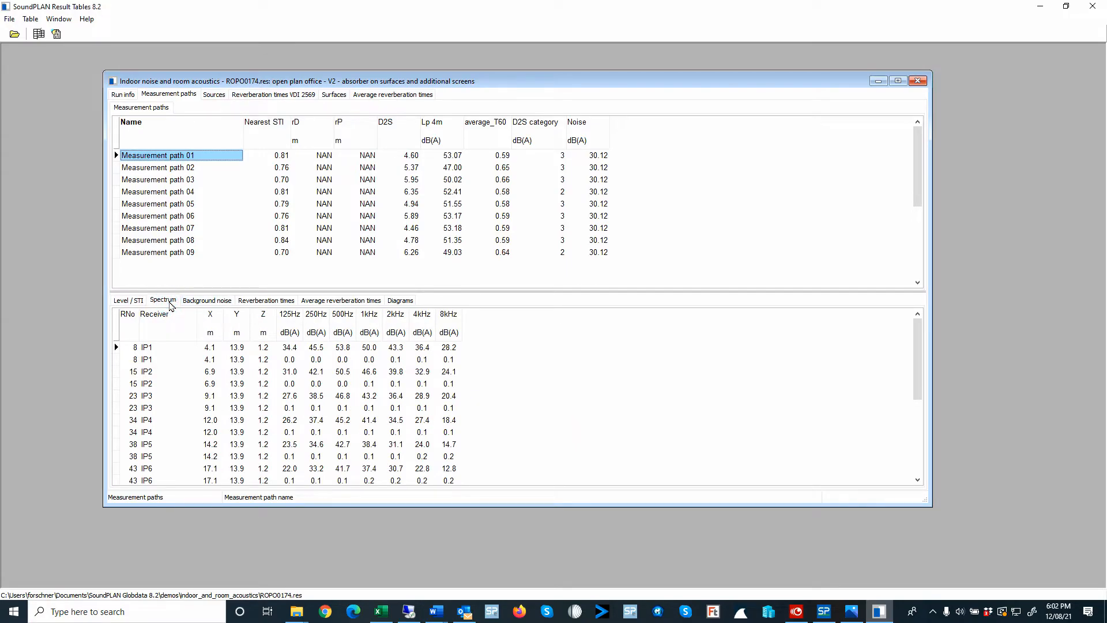
click(199, 302)
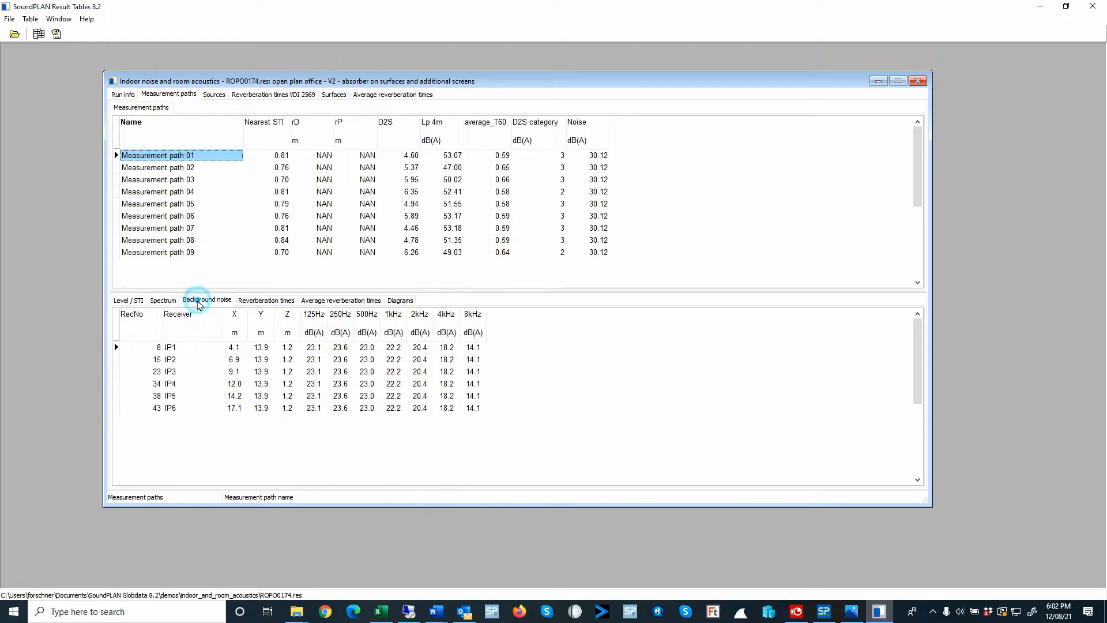
click(245, 301)
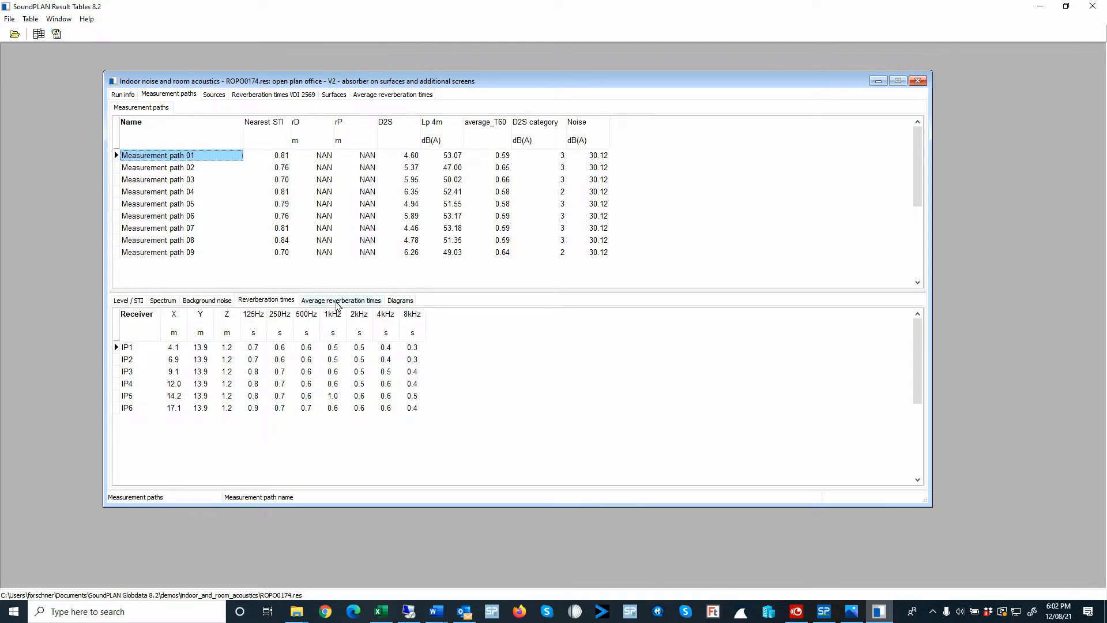
Compare the level and STI curve diagrams of Measurement paths 01 through 06, returning to Measurement path 02
click(398, 301)
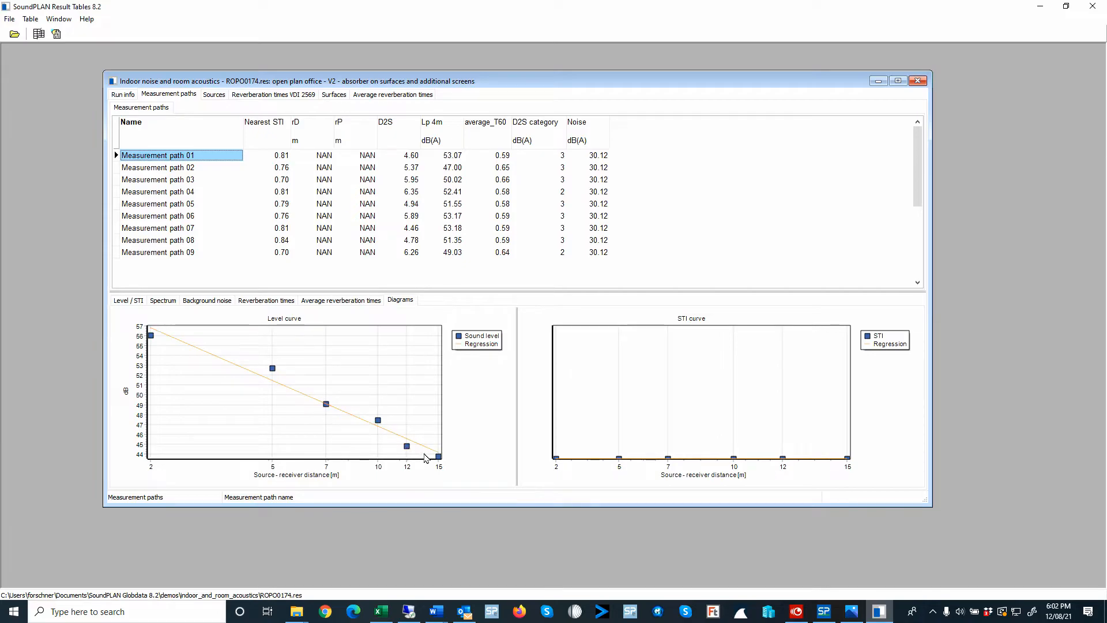
click(173, 169)
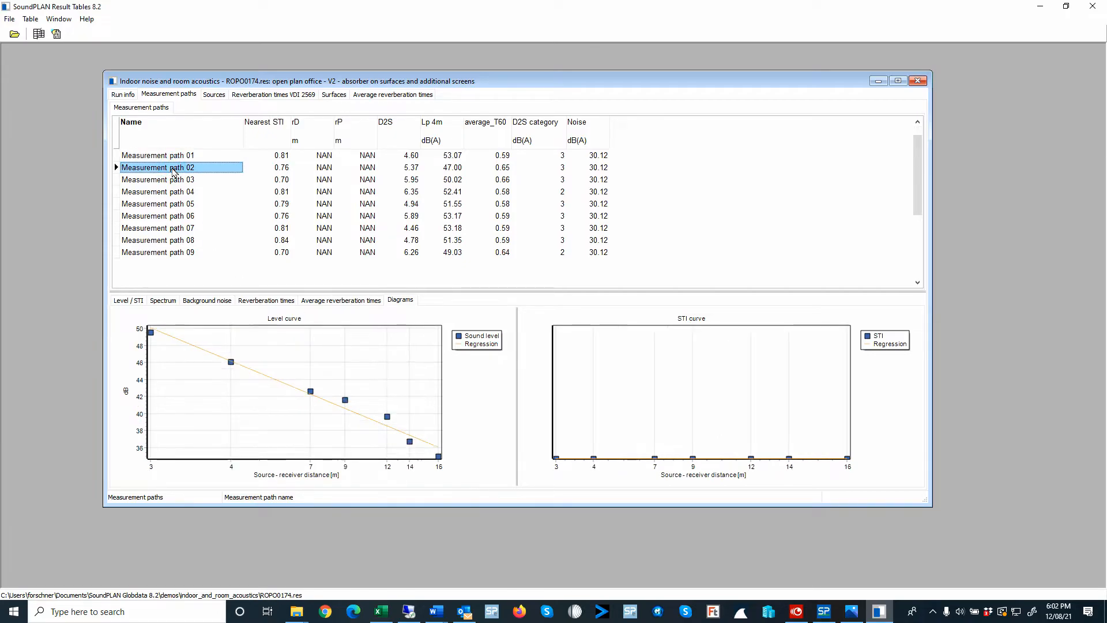
key(Down)
key(Down)
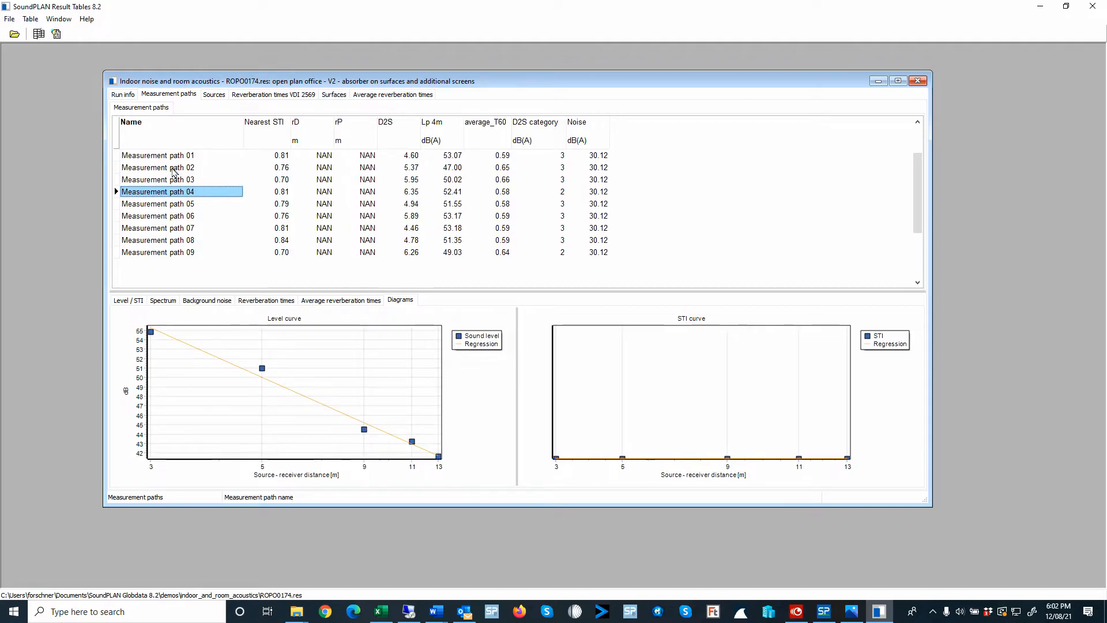
key(Down)
key(Down)
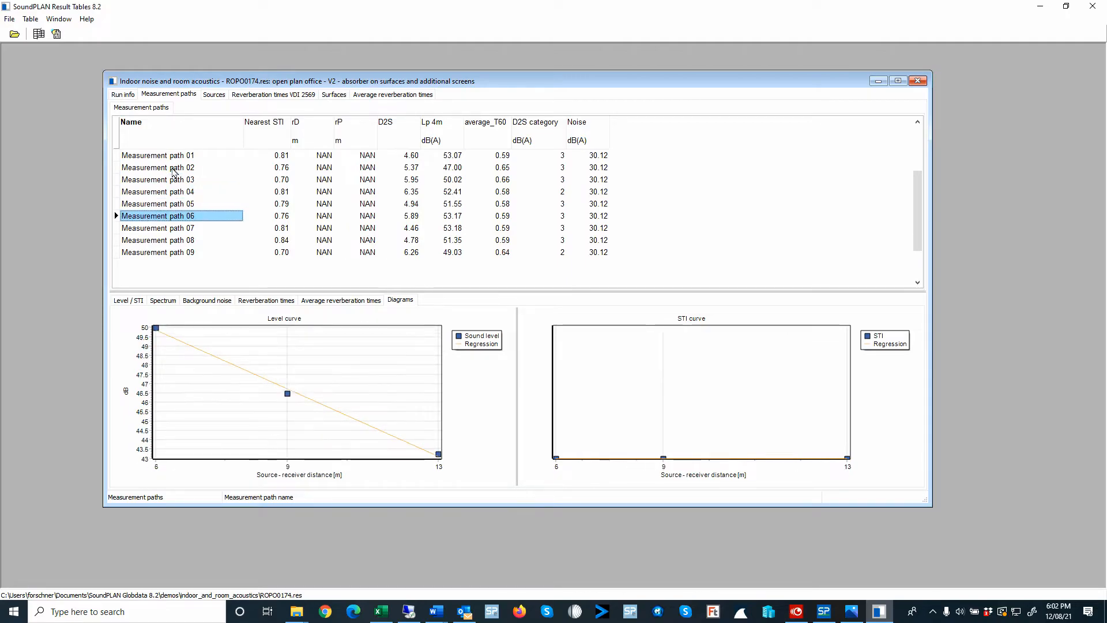
key(Up)
key(Up)
key(Up)
key(Up)
key(Up)
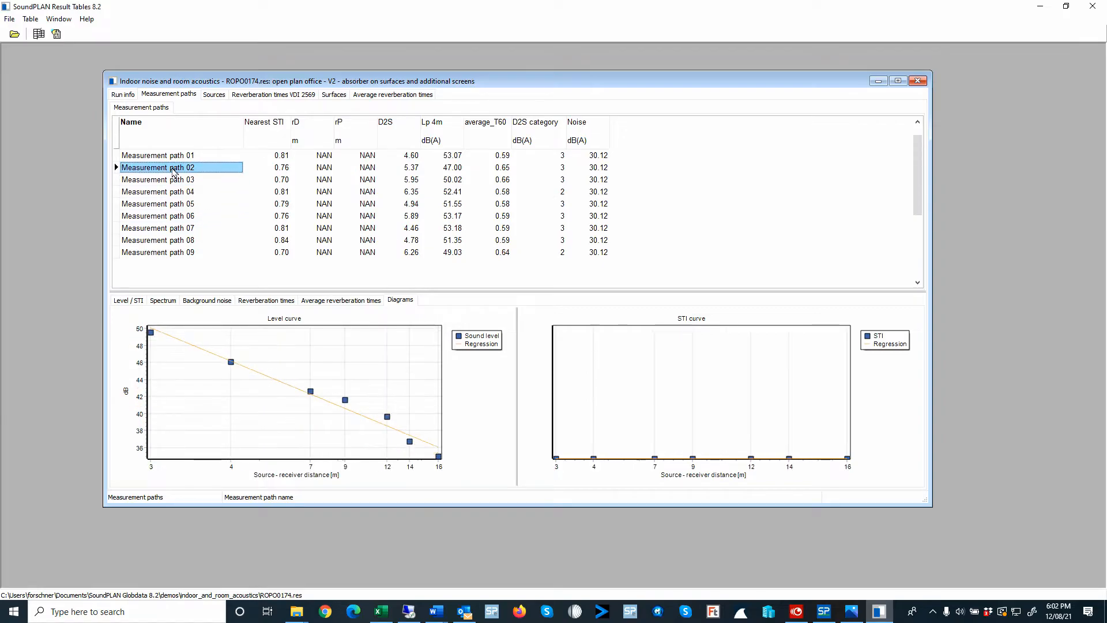
Examine the VDI 2569 reverberation chart with its building classification and value table, plus the room's surface material list
click(257, 96)
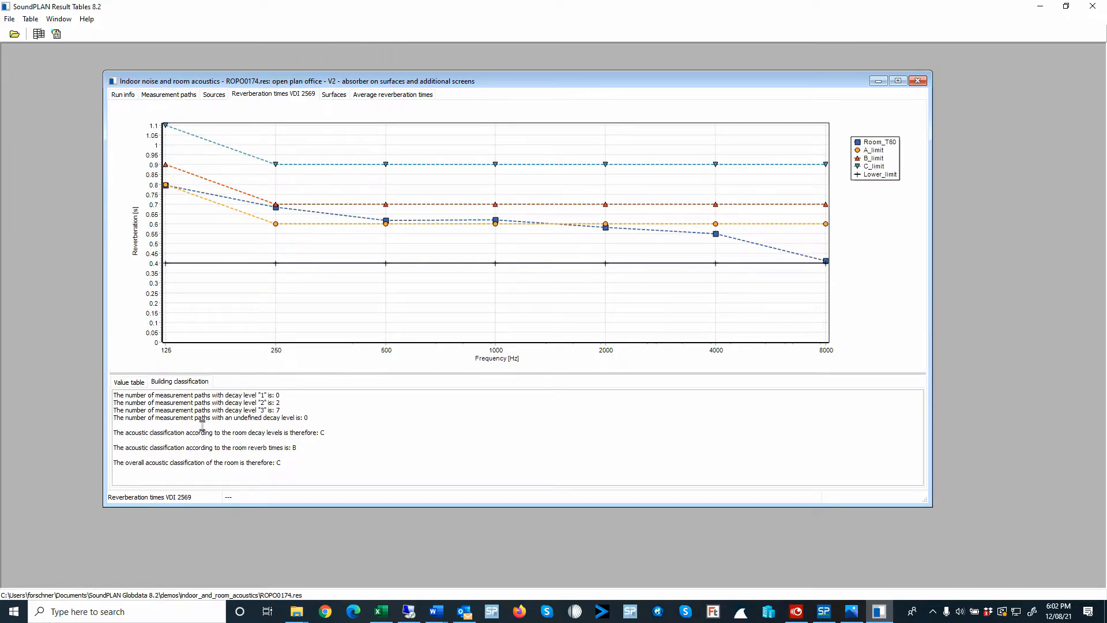
click(129, 382)
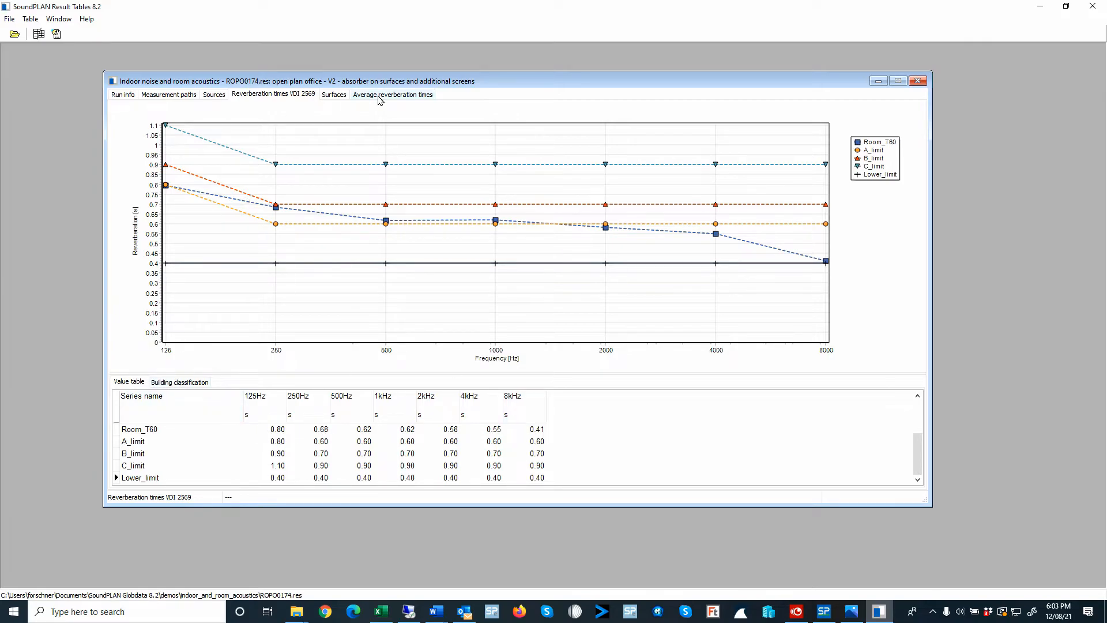
click(336, 96)
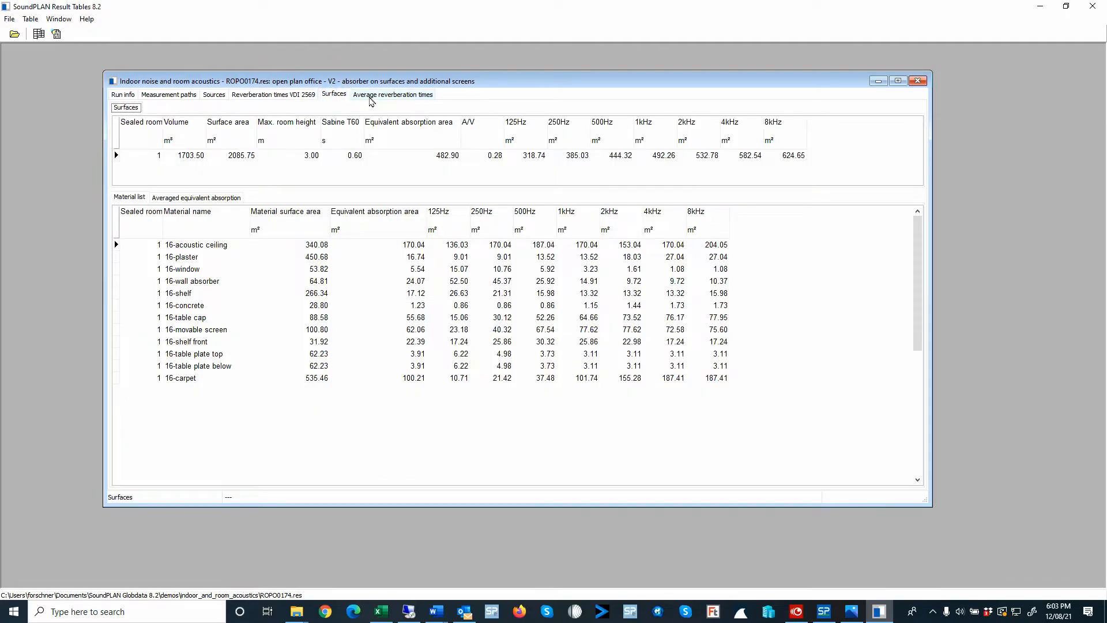
click(370, 98)
click(334, 97)
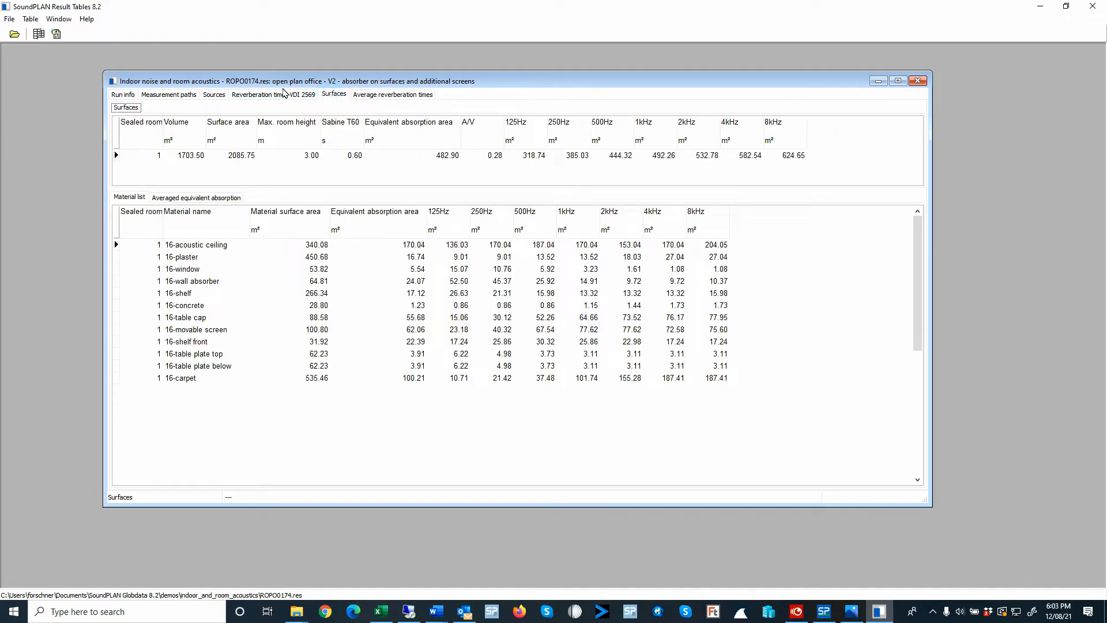
click(366, 100)
click(338, 96)
Review the run info and measurement paths once more, and close the ROPO0174.res results and the Result Tables program
click(131, 95)
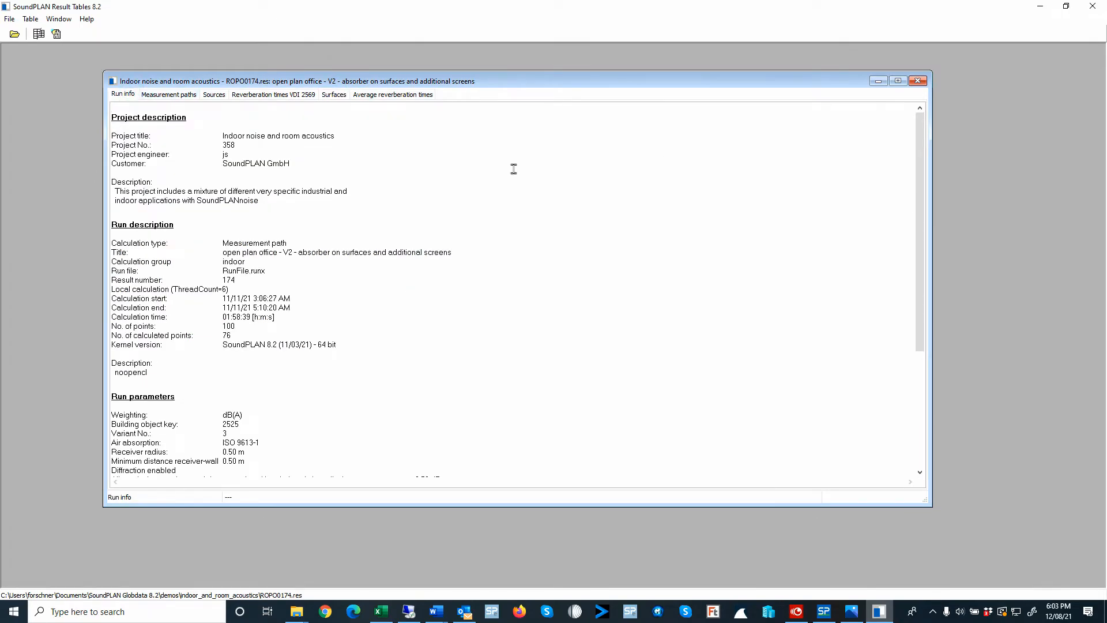
click(183, 95)
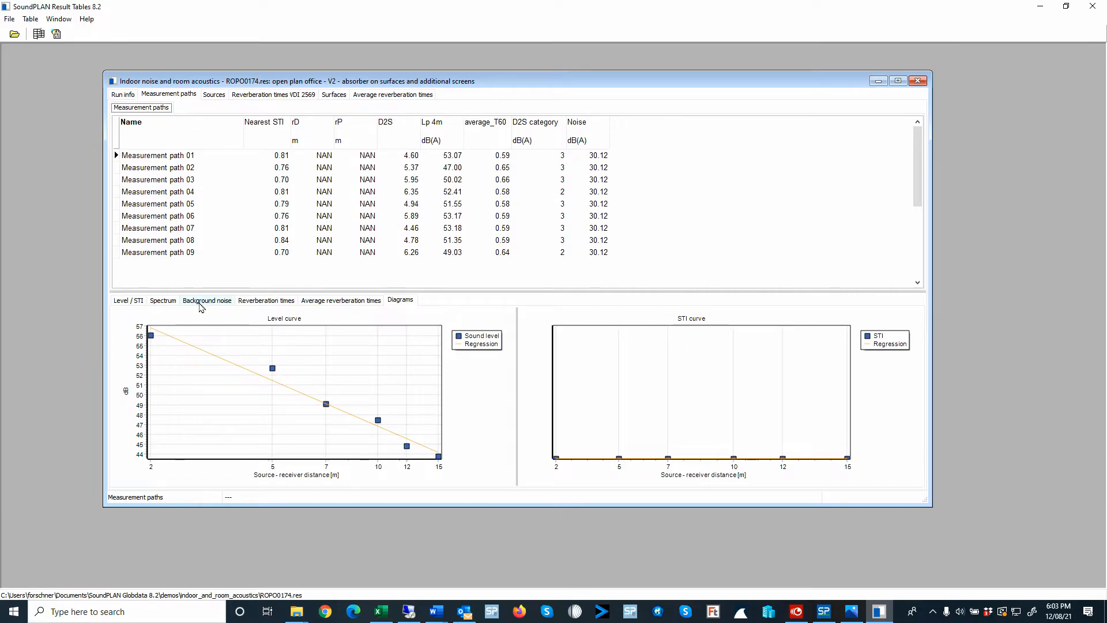
click(917, 81)
click(1093, 6)
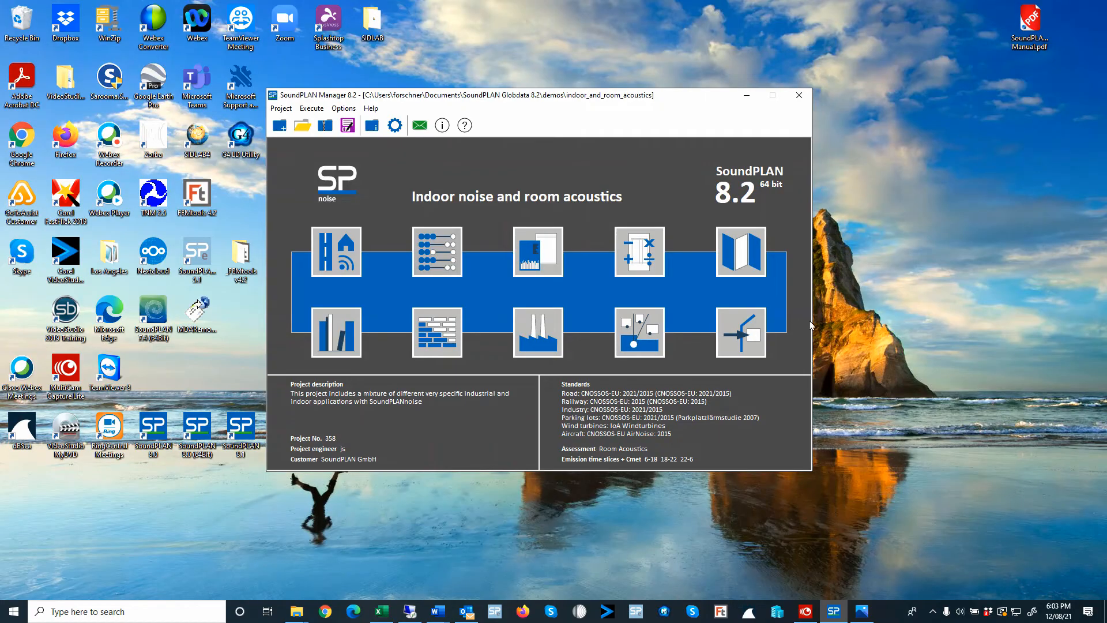
Switch to SoundPLAN Graphics and open the sheets 16a - open plan office Leq and 16b - open plan office STI
click(741, 269)
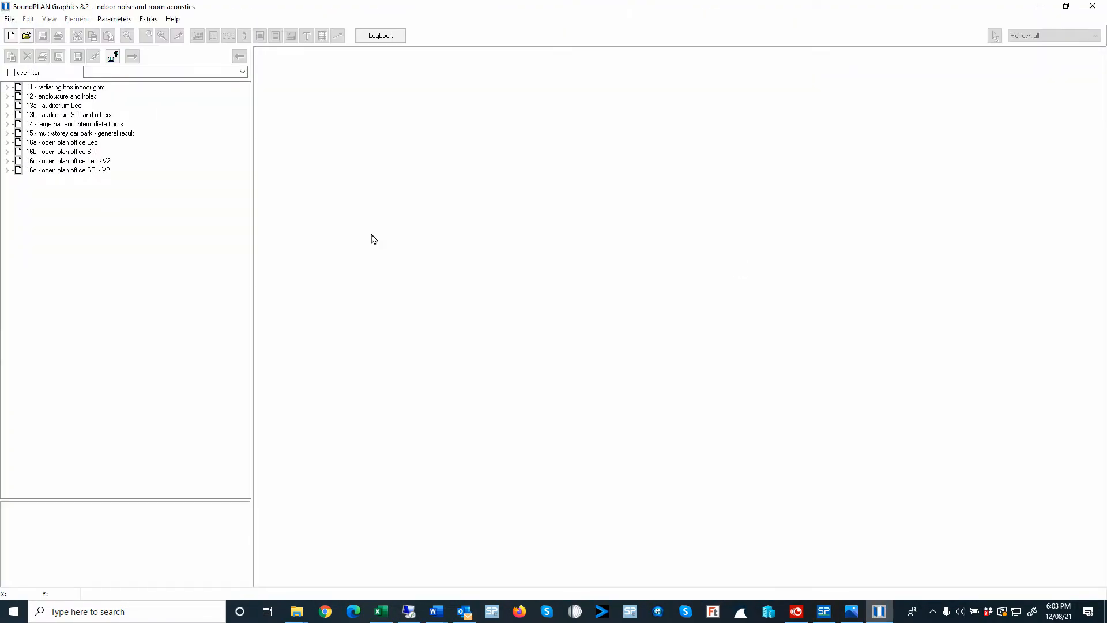
click(60, 142)
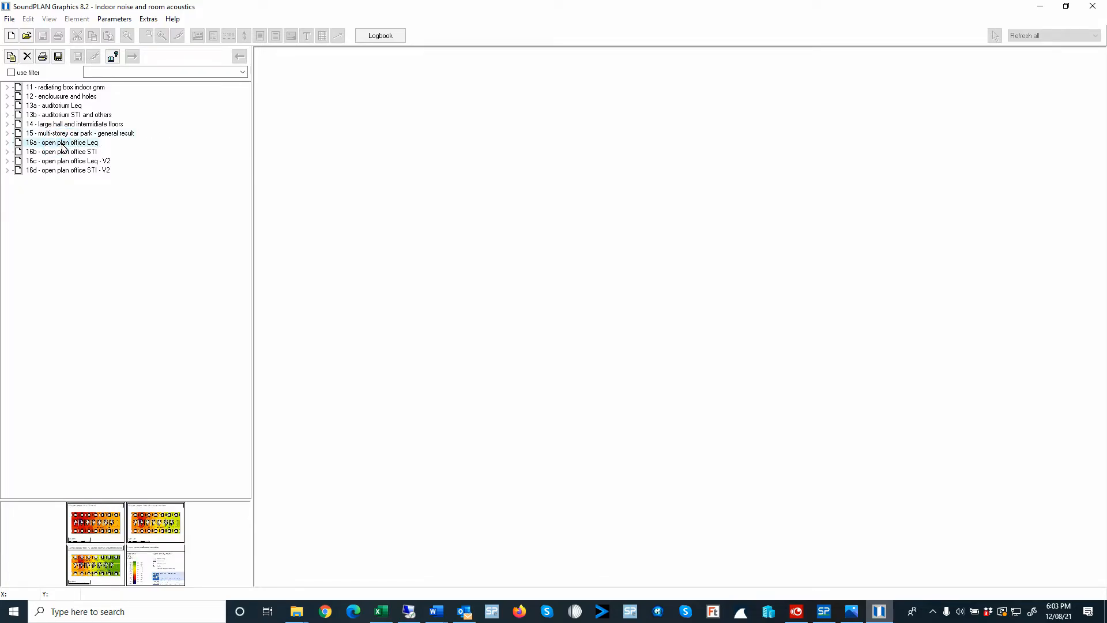
double_click(62, 144)
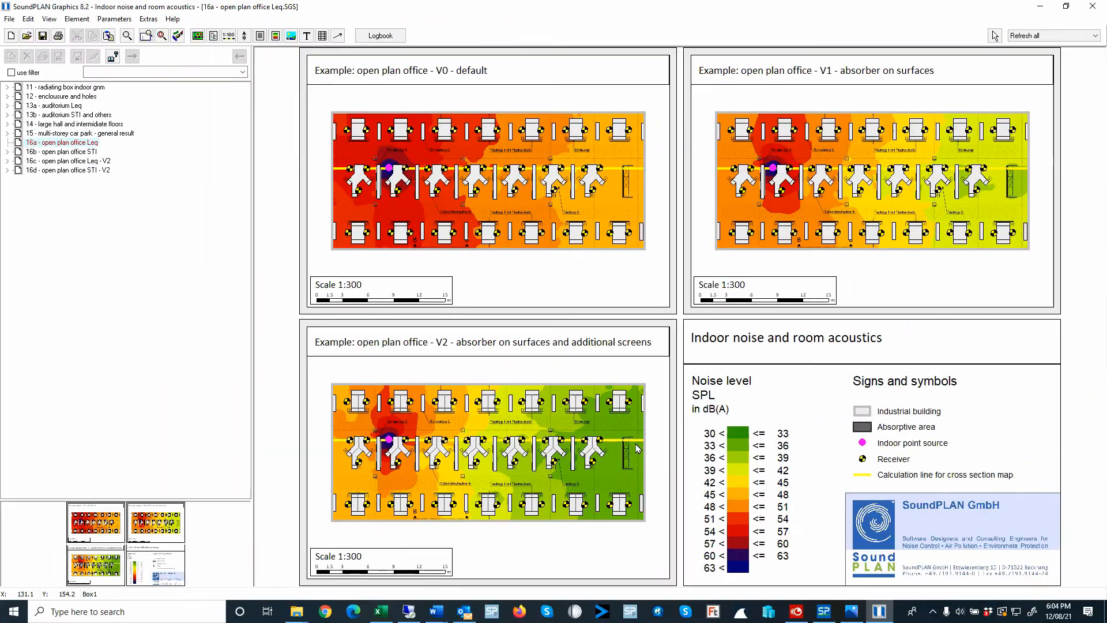
click(75, 152)
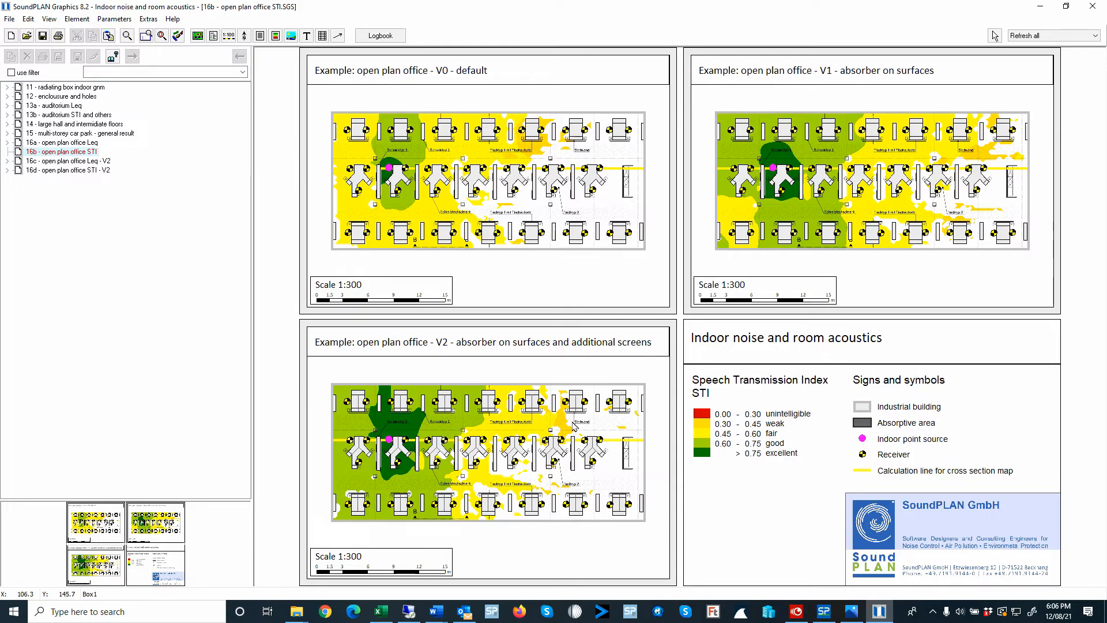
Open sheet 16c - open plan office Leq - V2 and widen its 3D map view to show more of the office, keeping PNG format
click(73, 162)
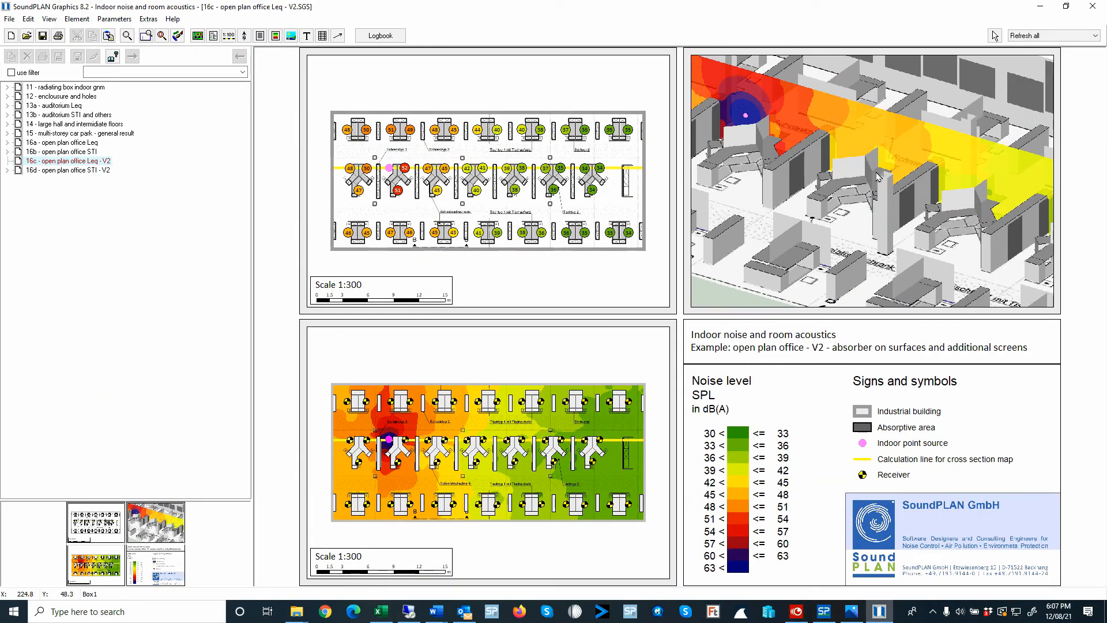
click(877, 172)
double_click(876, 171)
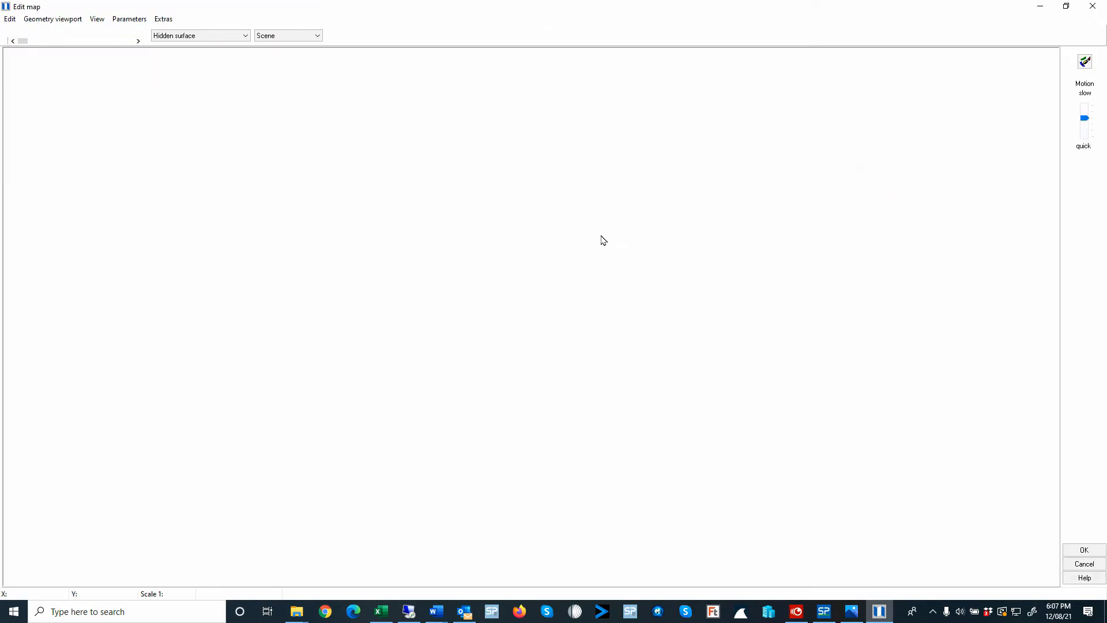
scroll(596, 267, down, 1)
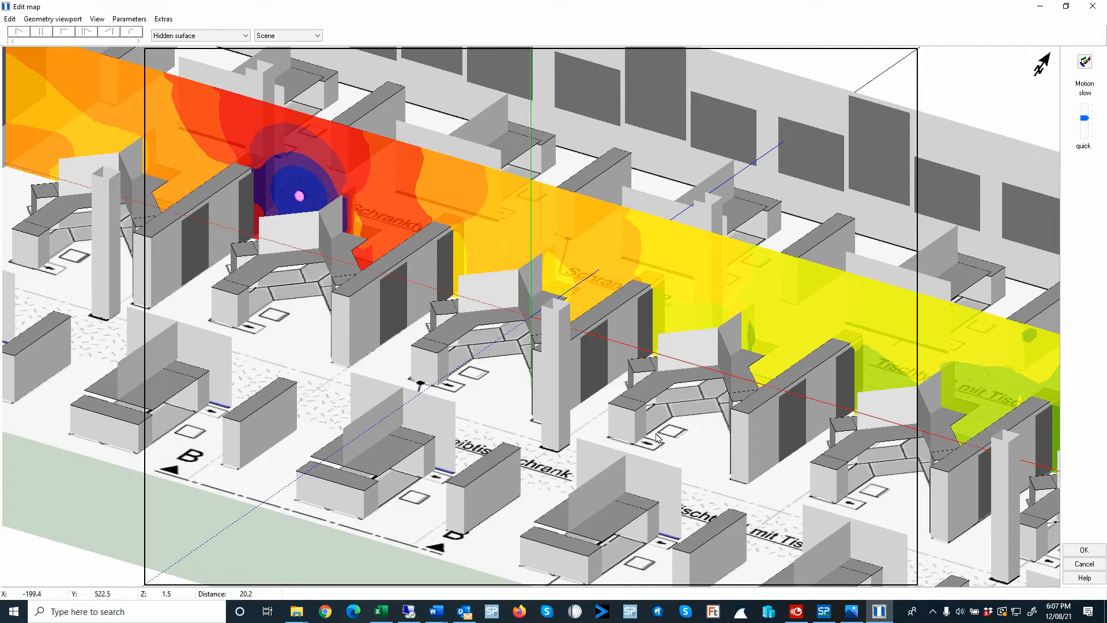
scroll(697, 365, down, 5)
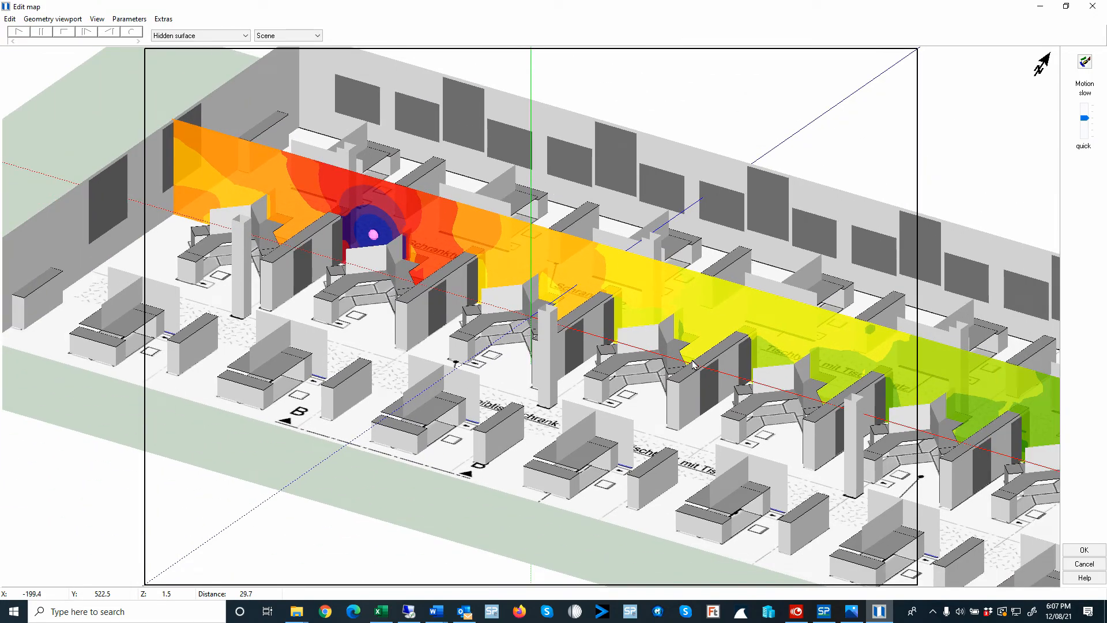
click(1083, 549)
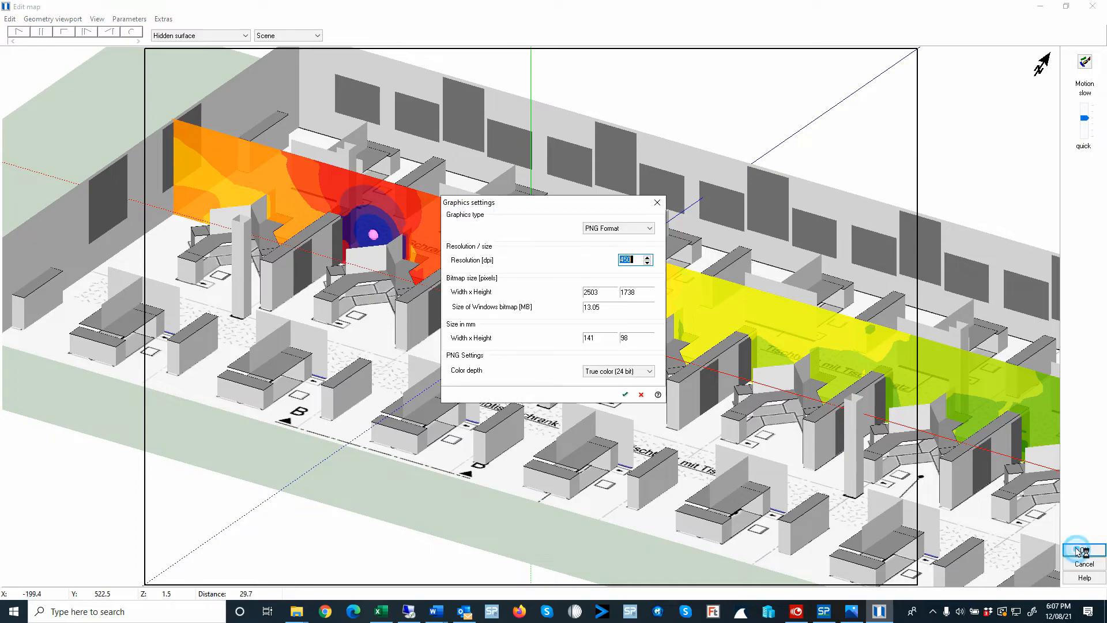
click(625, 395)
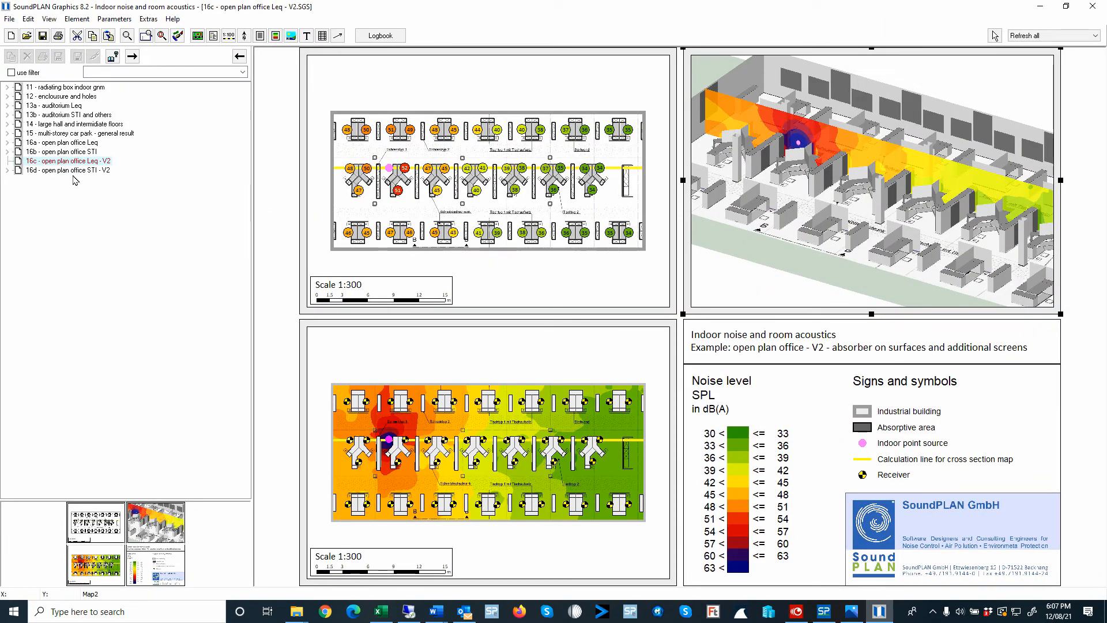
Open sheet 16d - open plan office STI - V2, saving the changes to the current sheet
click(59, 171)
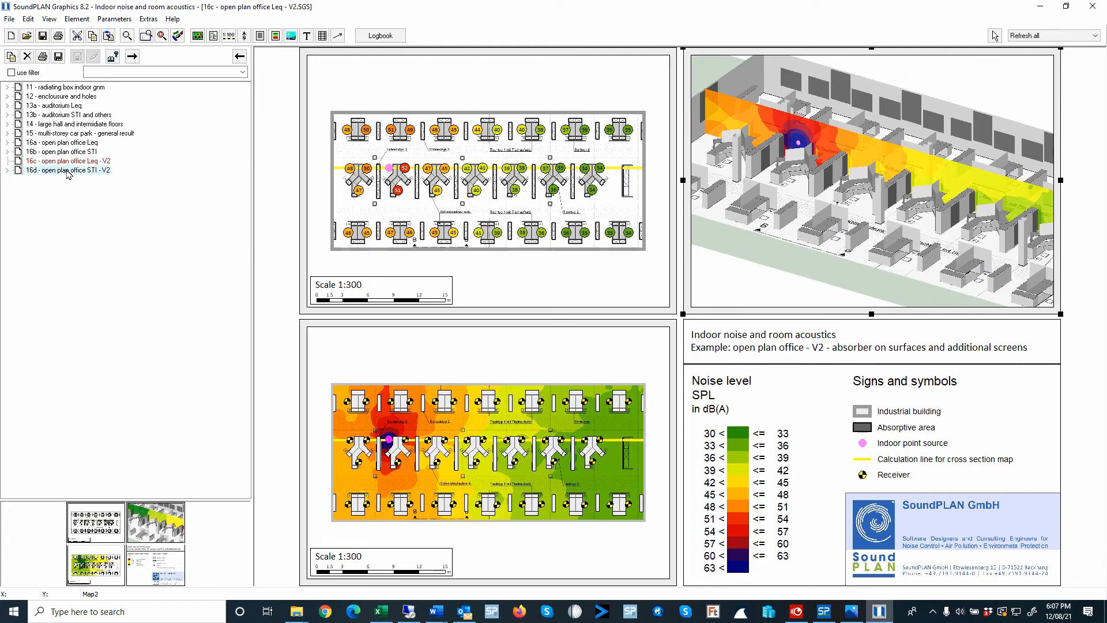
double_click(67, 171)
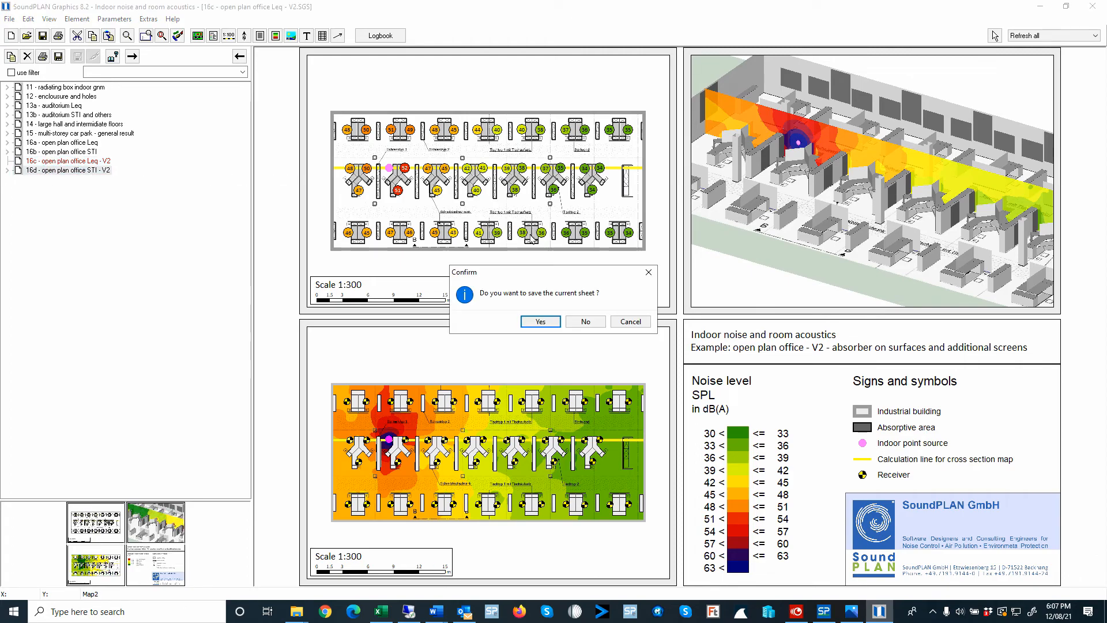
click(534, 328)
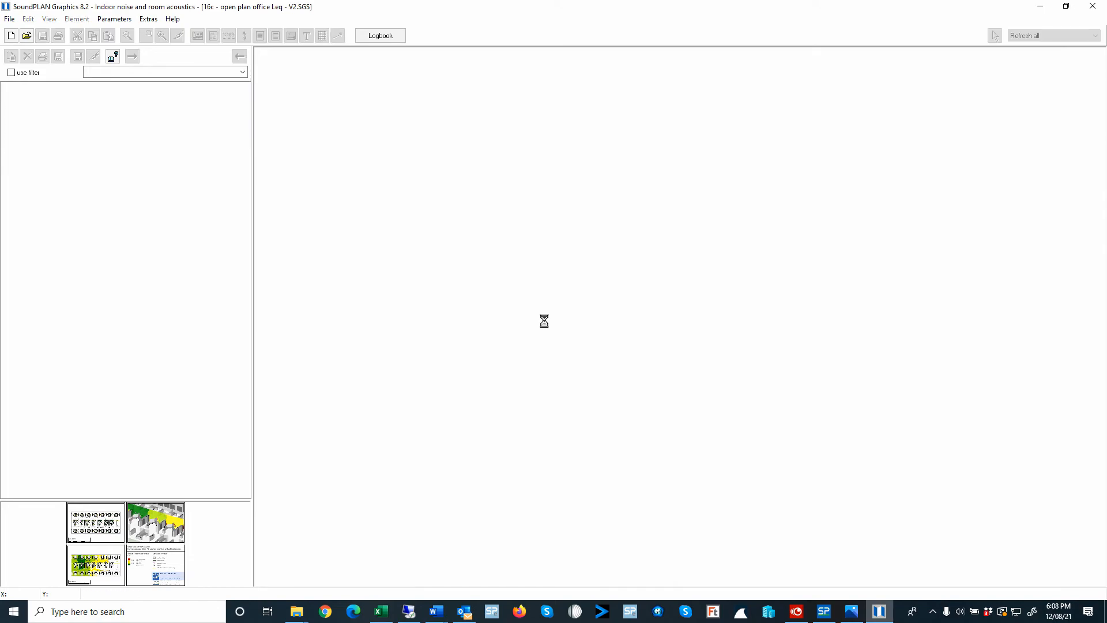